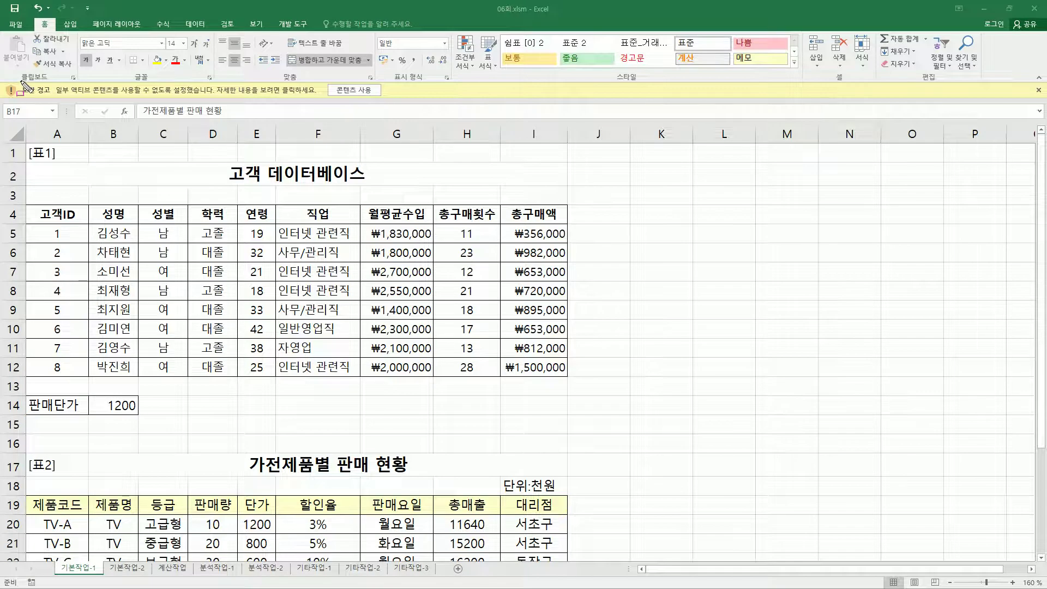
Step: Enable the blocked active content in the workbook
drag(329, 82, 381, 100)
key(Escape)
click(364, 91)
click(364, 91)
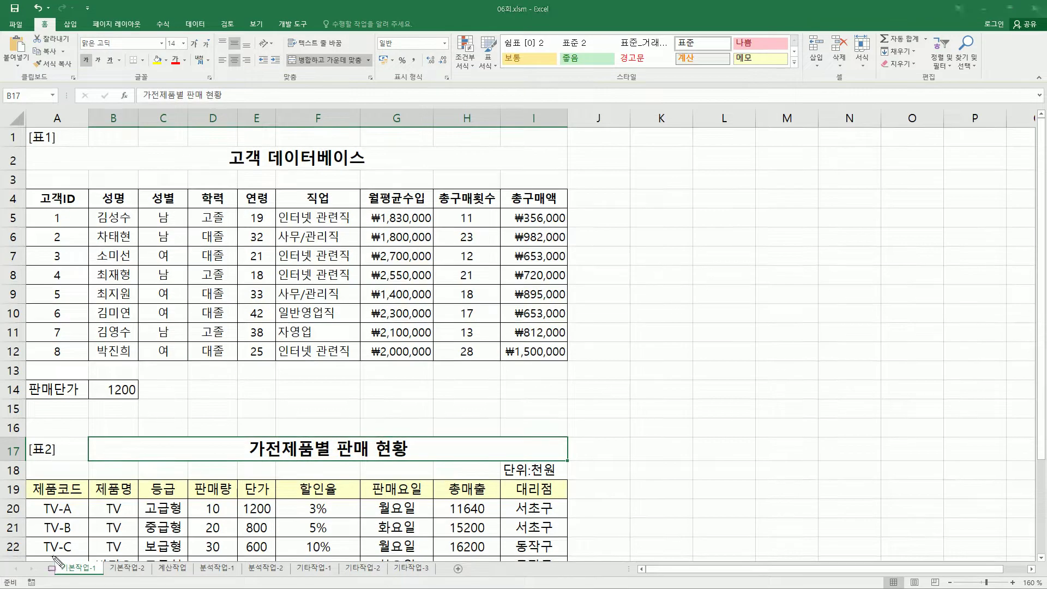
Step: Read which sheet and table the first task concerns: conditional formatting for [표1] on the 기본작업-1 sheet
mouse_move(51, 555)
mouse_down()
mouse_move(474, 582)
mouse_move(443, 582)
mouse_up()
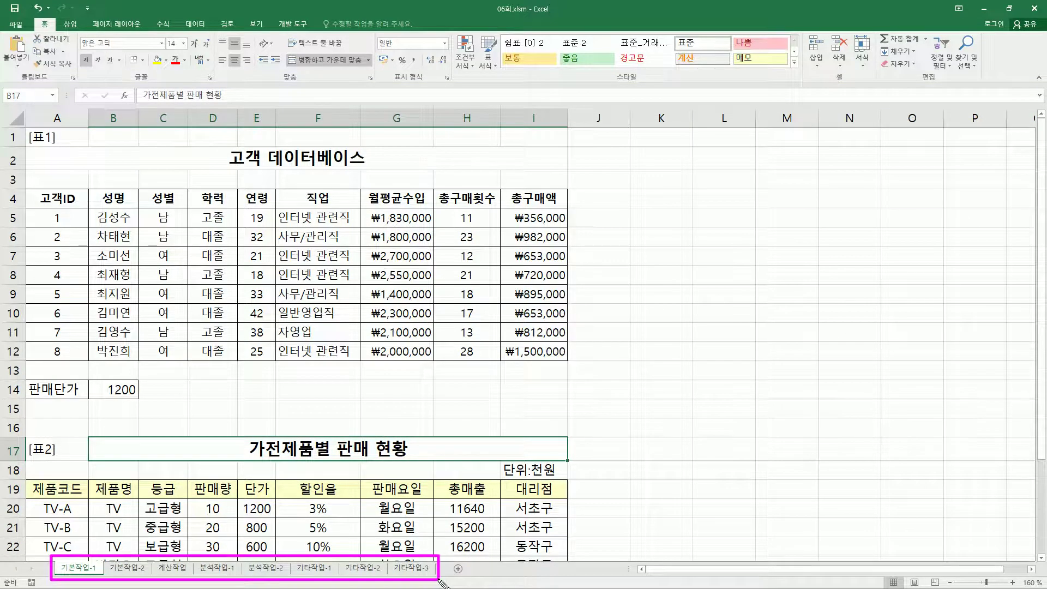
key(Escape)
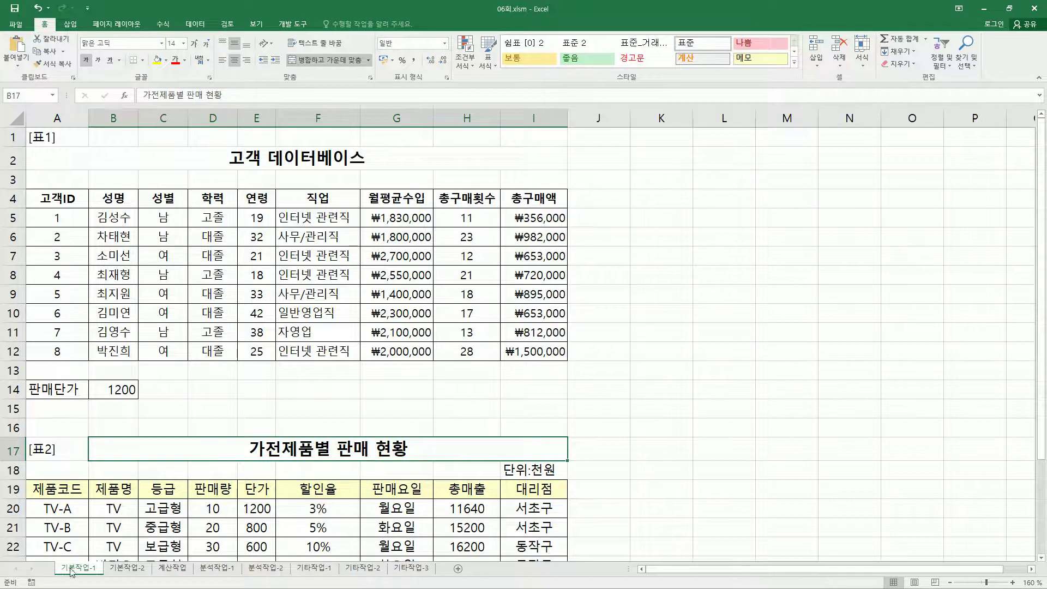
drag(57, 559, 105, 579)
key(Escape)
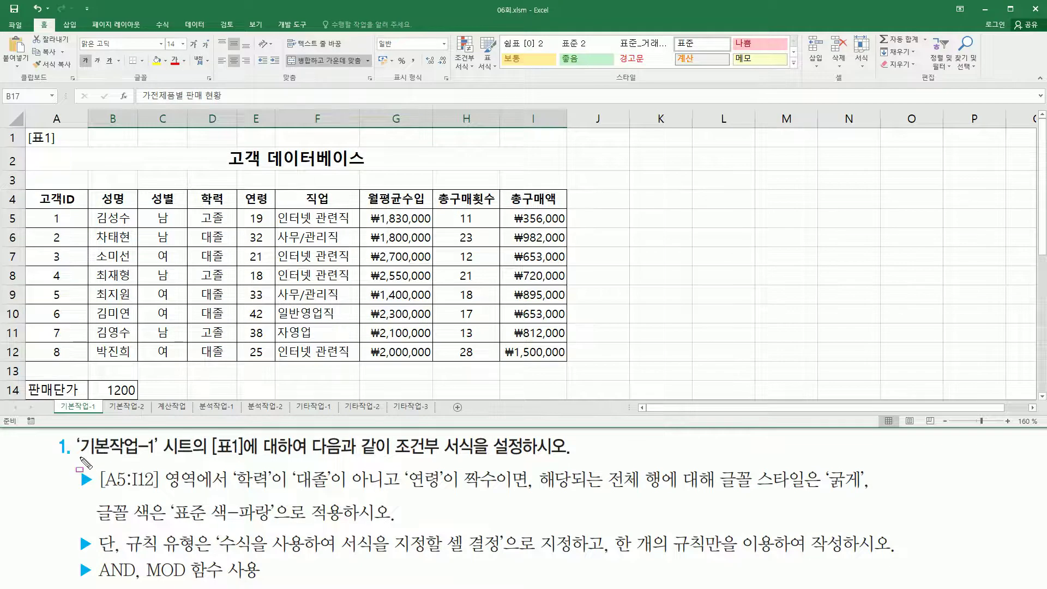
drag(80, 455, 153, 456)
drag(206, 460, 250, 459)
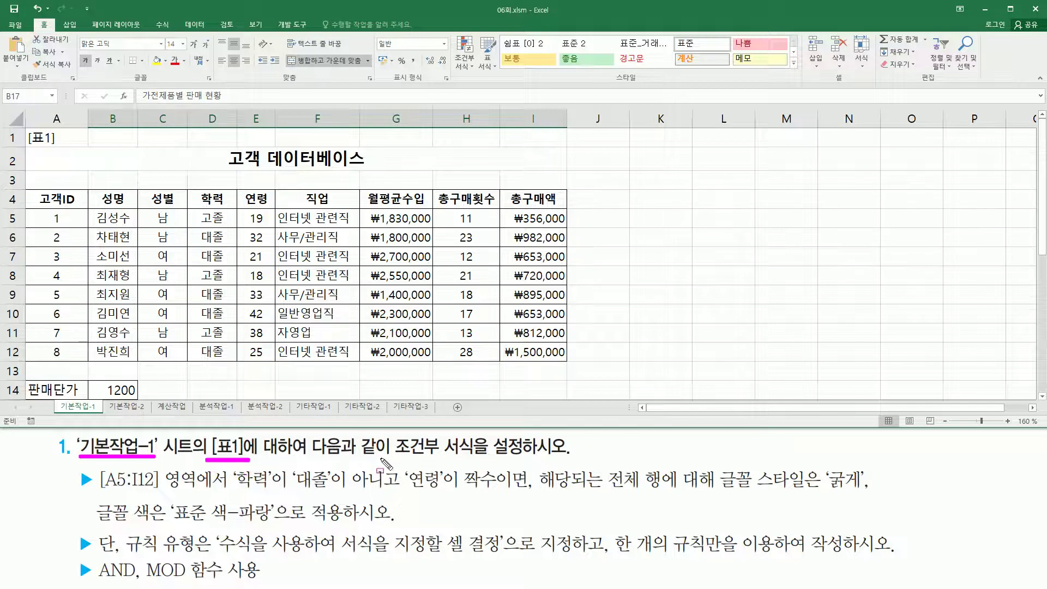
mouse_move(386, 460)
mouse_down()
mouse_move(522, 460)
mouse_move(524, 436)
mouse_up()
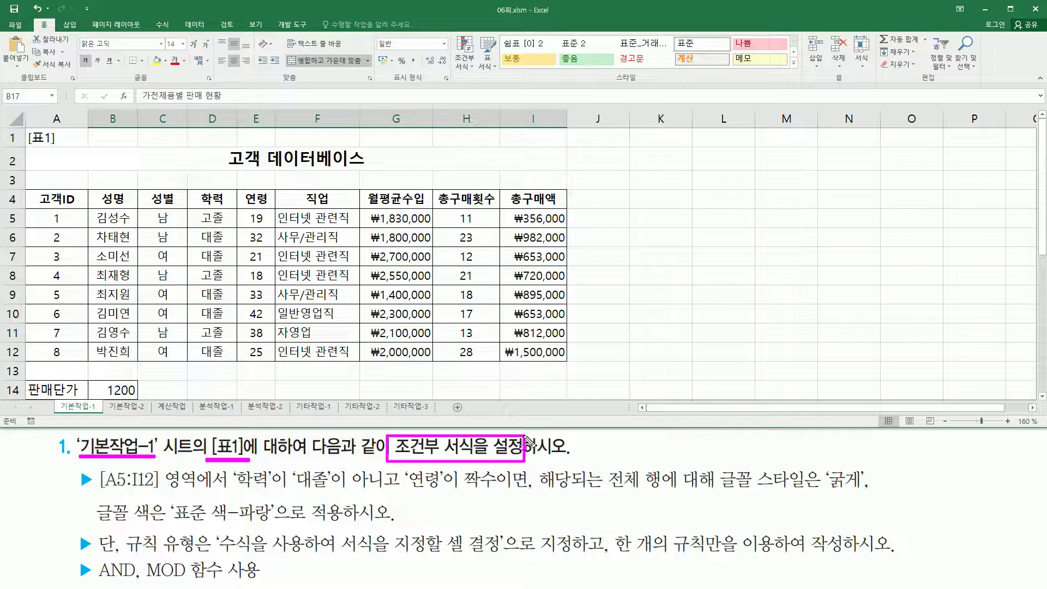
click(29, 123)
mouse_move(36, 166)
mouse_down()
mouse_move(436, 374)
mouse_move(562, 385)
mouse_move(568, 366)
mouse_up()
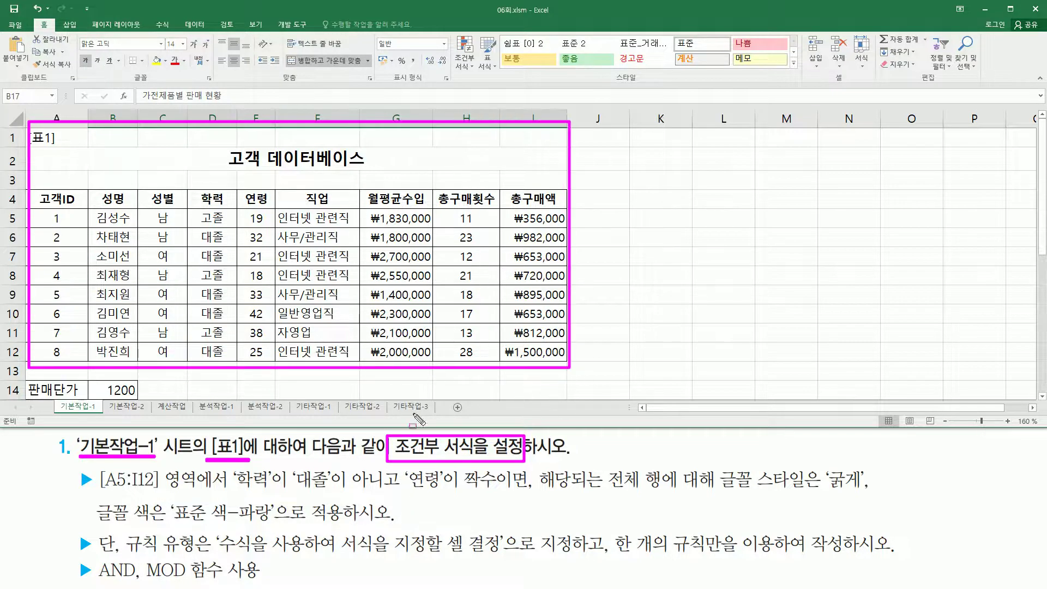
drag(315, 492, 321, 497)
key(e)
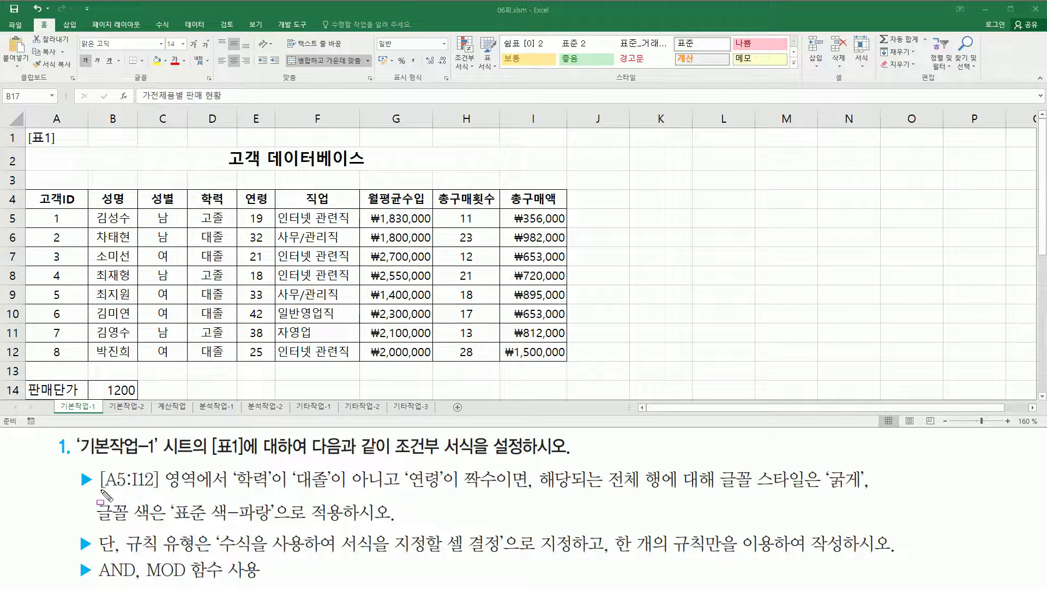
Step: Examine the task's range, 학력 and 연령 conditions, font format, rule type and required AND and MOD functions against the table
drag(102, 493, 201, 491)
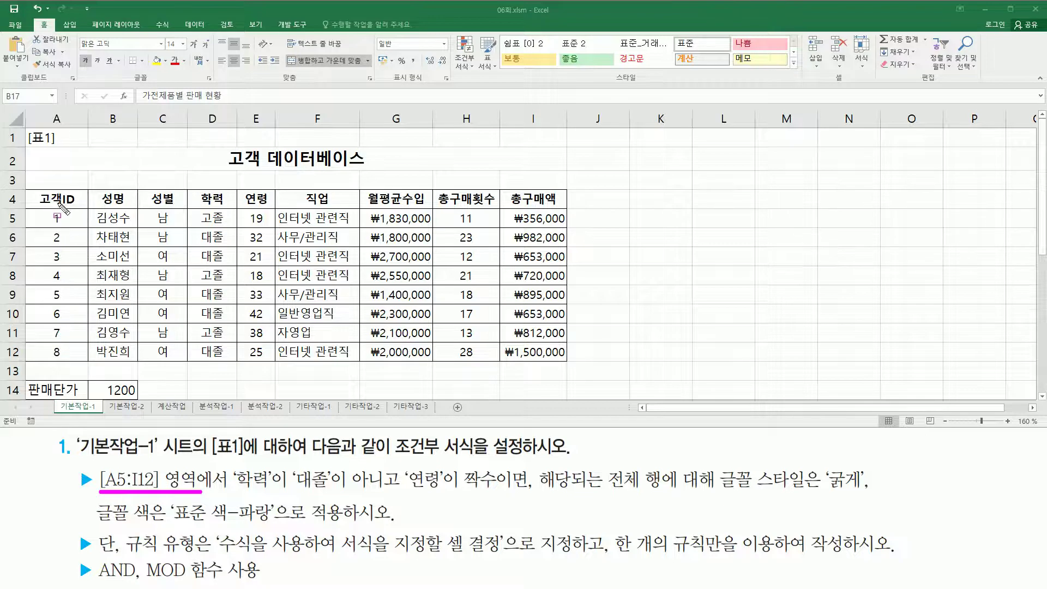
mouse_move(46, 210)
mouse_down()
mouse_move(281, 297)
mouse_move(473, 351)
mouse_move(565, 360)
mouse_up()
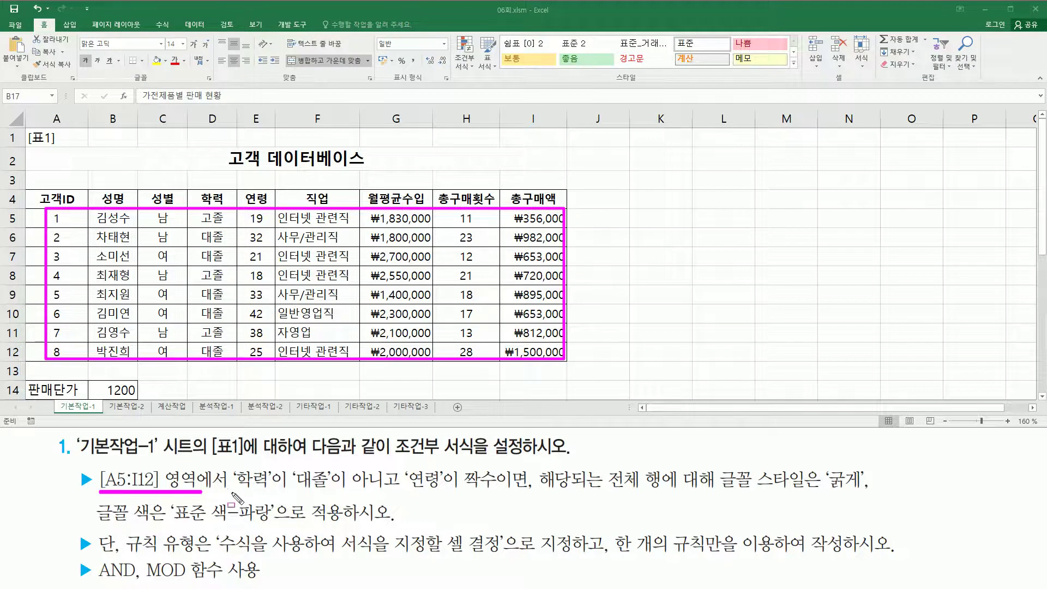
drag(234, 490, 399, 491)
drag(193, 190, 232, 205)
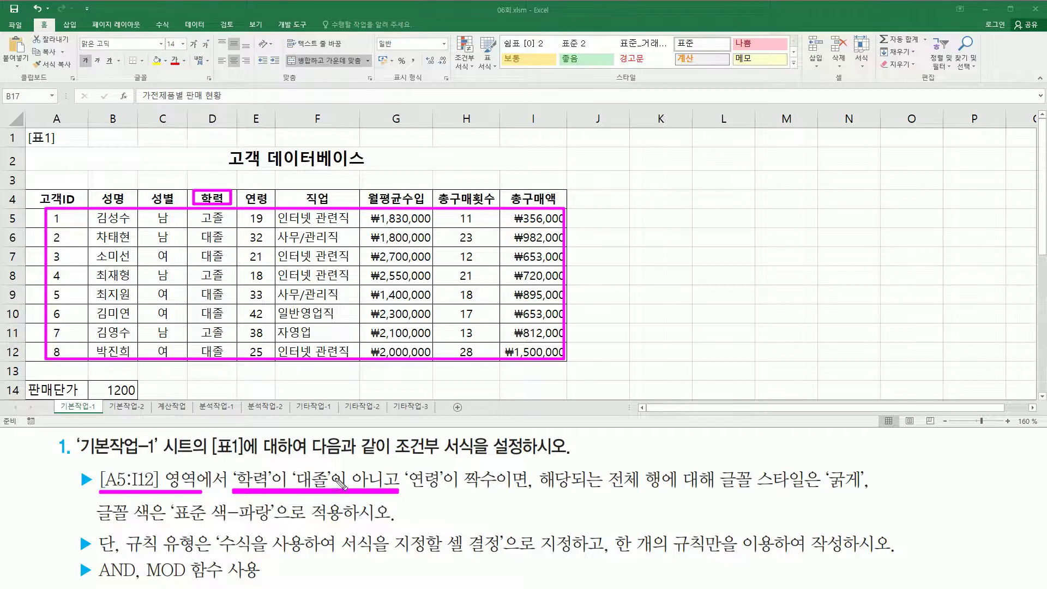
drag(408, 491, 527, 491)
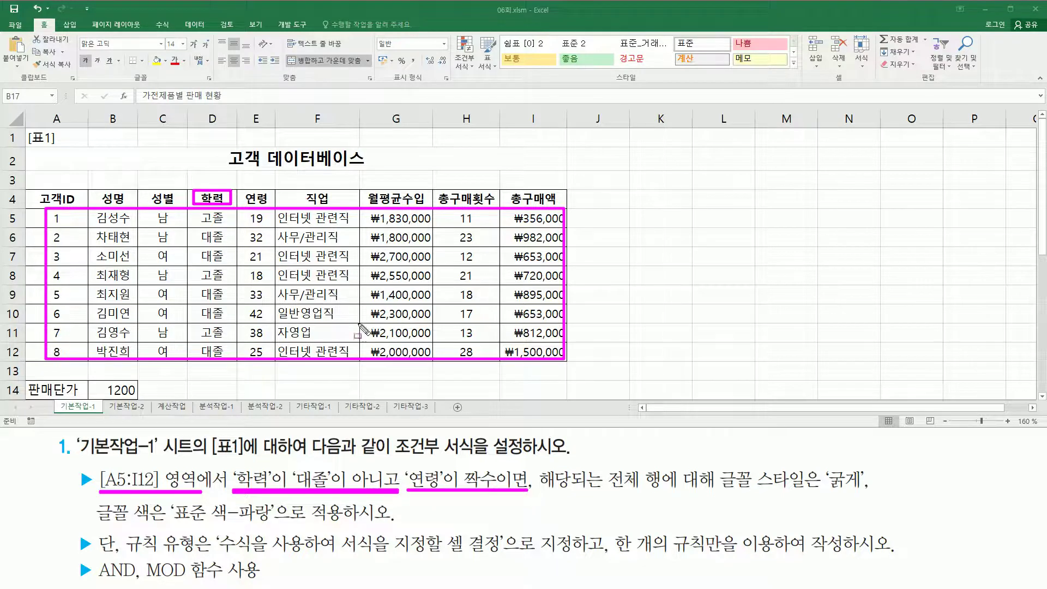
drag(241, 190, 271, 207)
drag(97, 580, 186, 582)
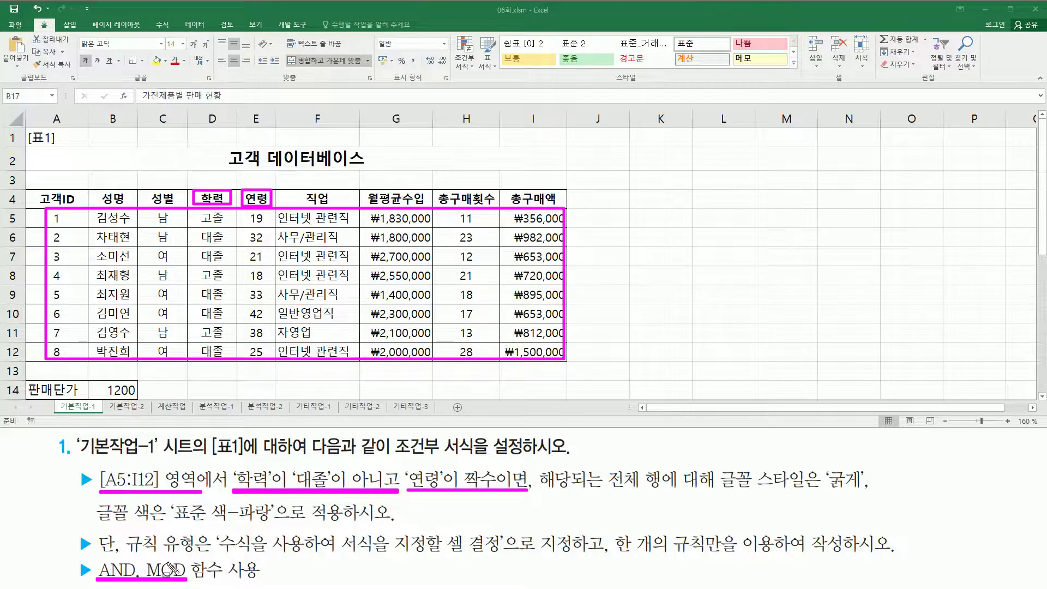
drag(143, 556, 190, 583)
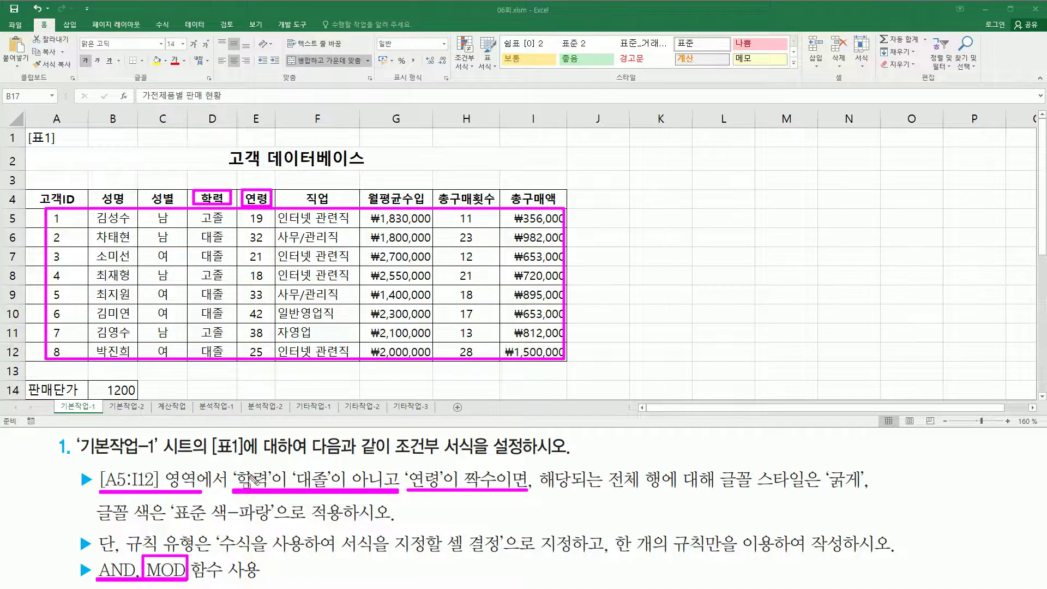
drag(234, 462, 275, 492)
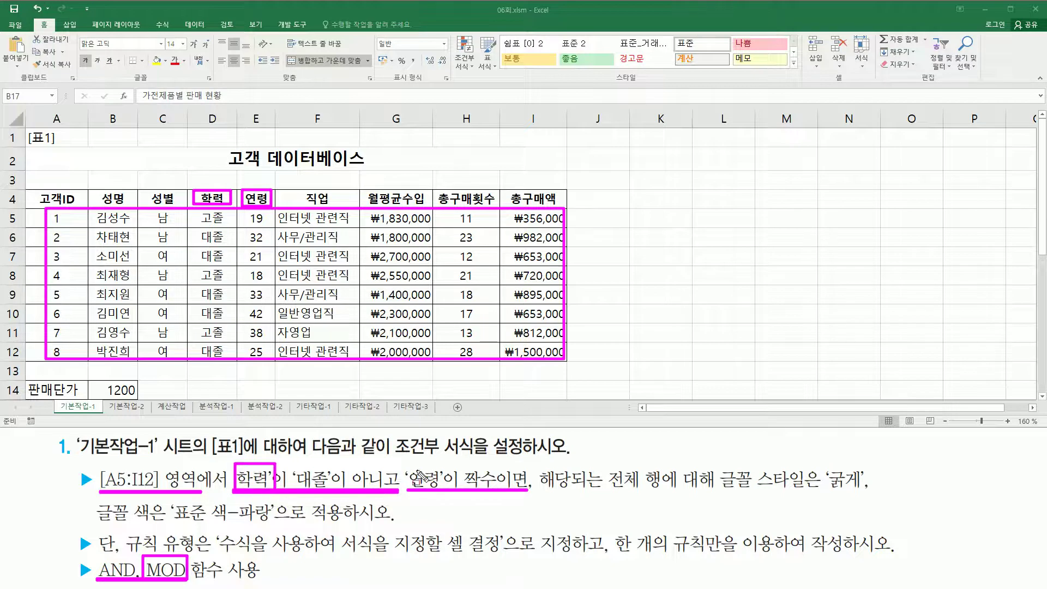
drag(408, 464, 440, 490)
mouse_move(100, 558)
mouse_down()
mouse_move(114, 577)
mouse_move(138, 582)
mouse_up()
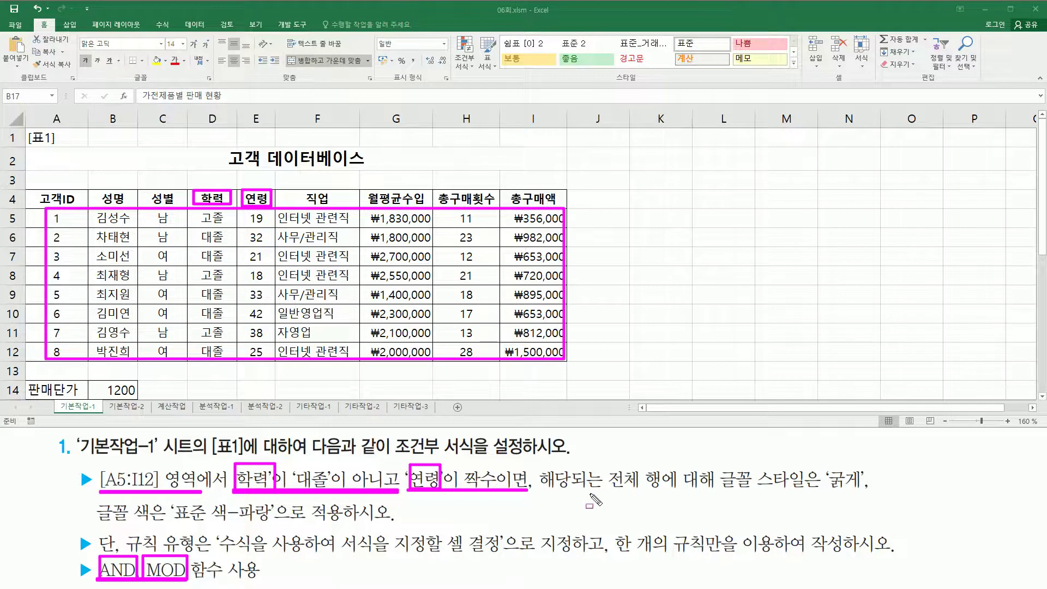
mouse_move(605, 462)
mouse_down()
mouse_move(664, 495)
mouse_move(867, 489)
mouse_up()
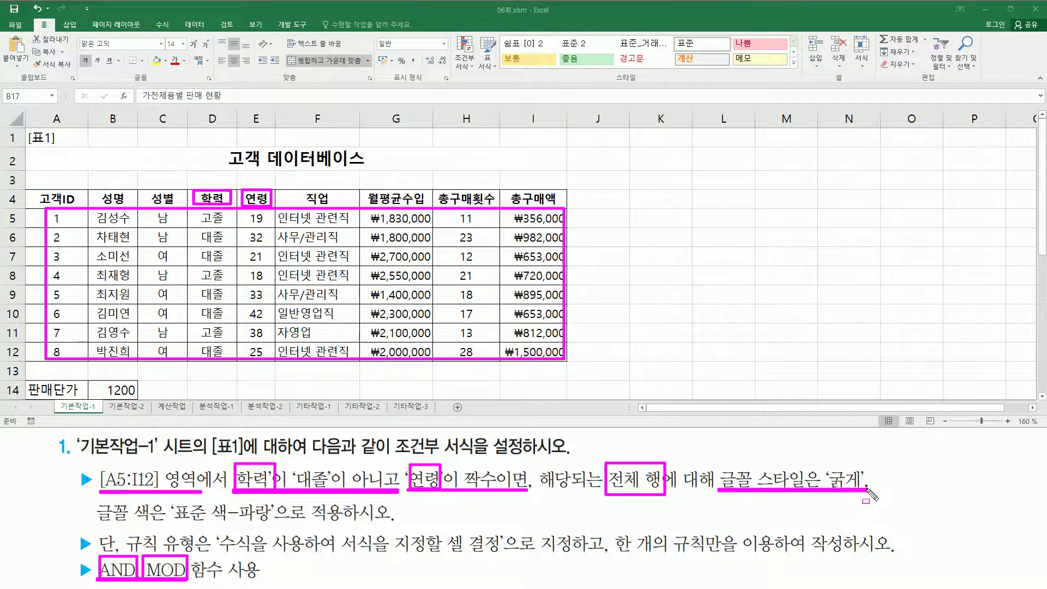
drag(94, 516, 278, 516)
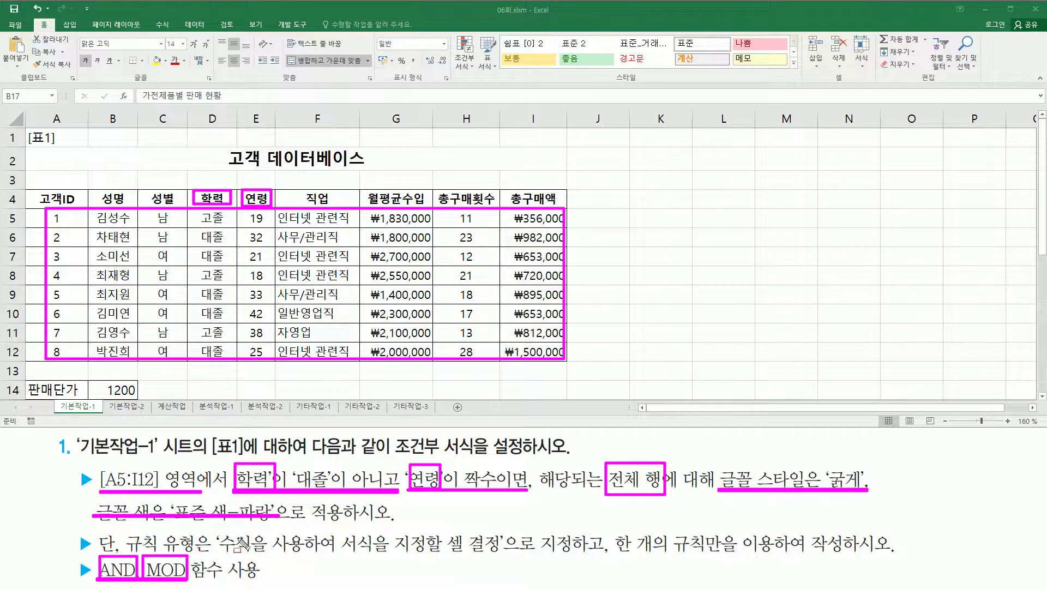
drag(220, 554, 478, 554)
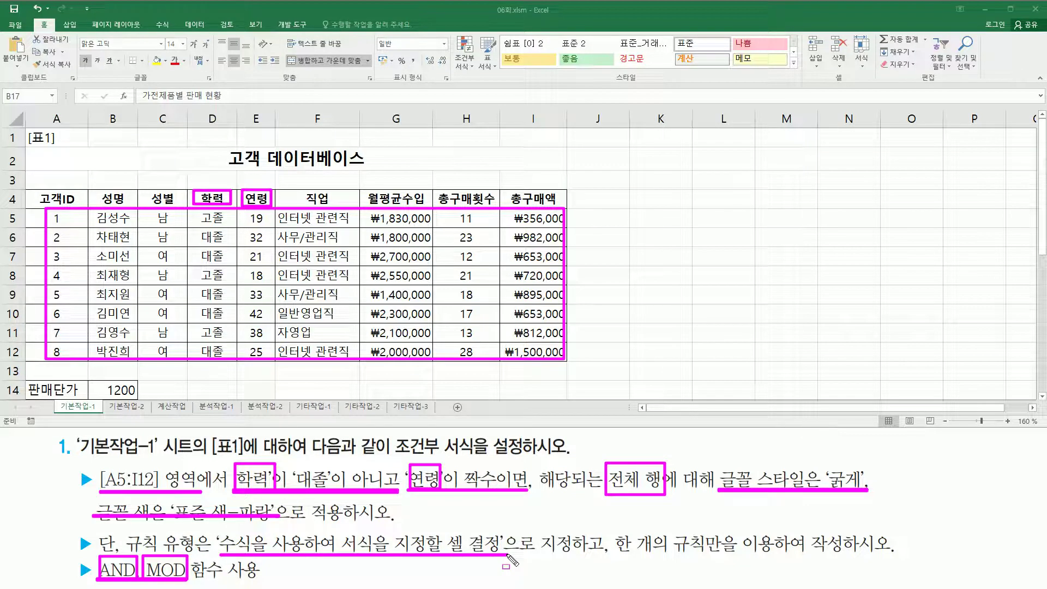
mouse_move(607, 532)
mouse_down()
mouse_move(663, 561)
mouse_move(780, 560)
mouse_up()
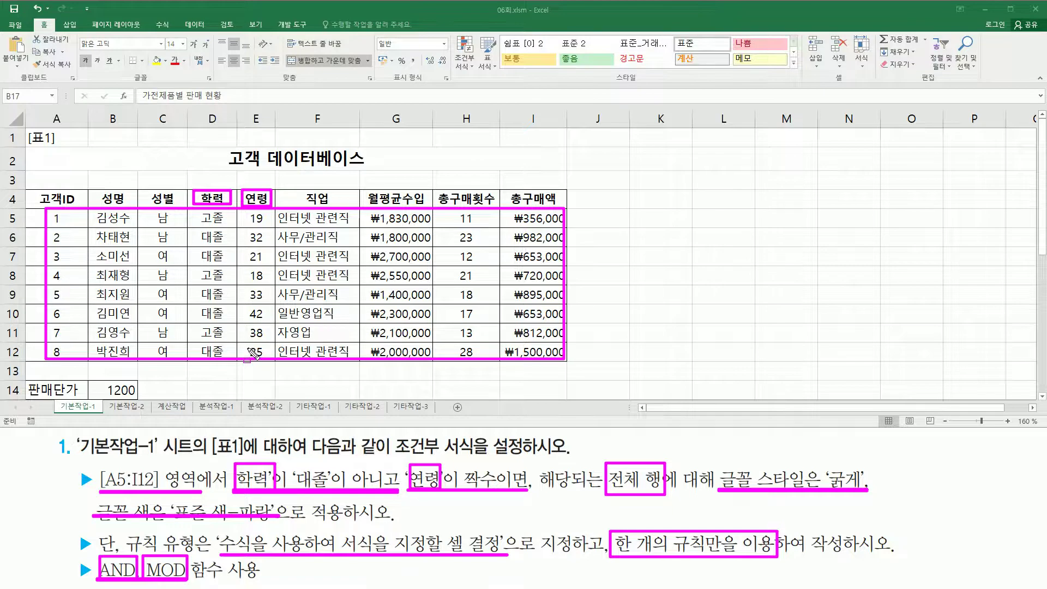
Step: Start a new conditional formatting rule for the customer data in A5:I12
key(Escape)
drag(58, 220, 562, 354)
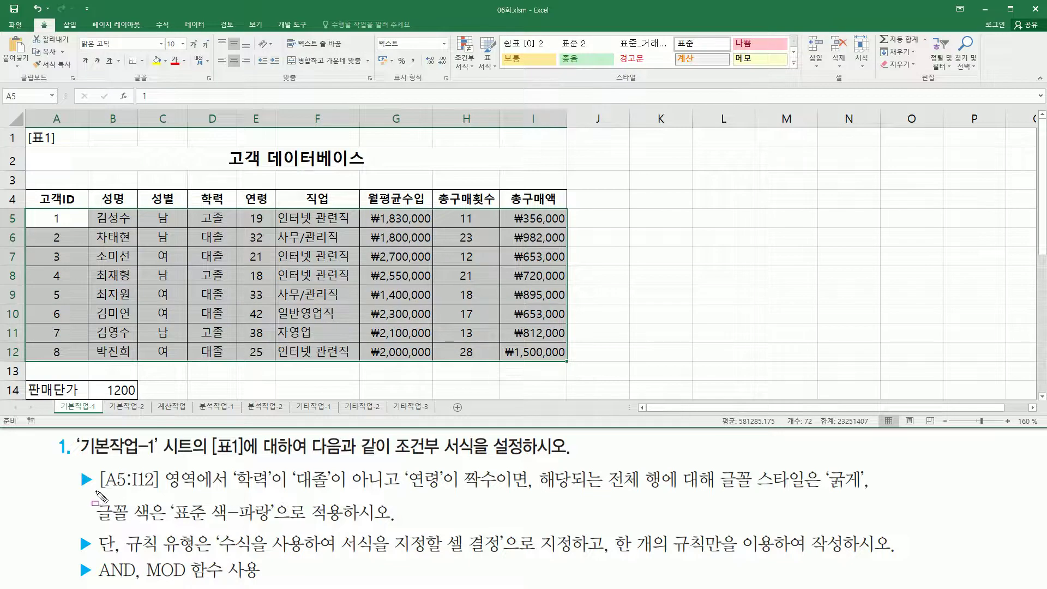
drag(94, 490, 197, 492)
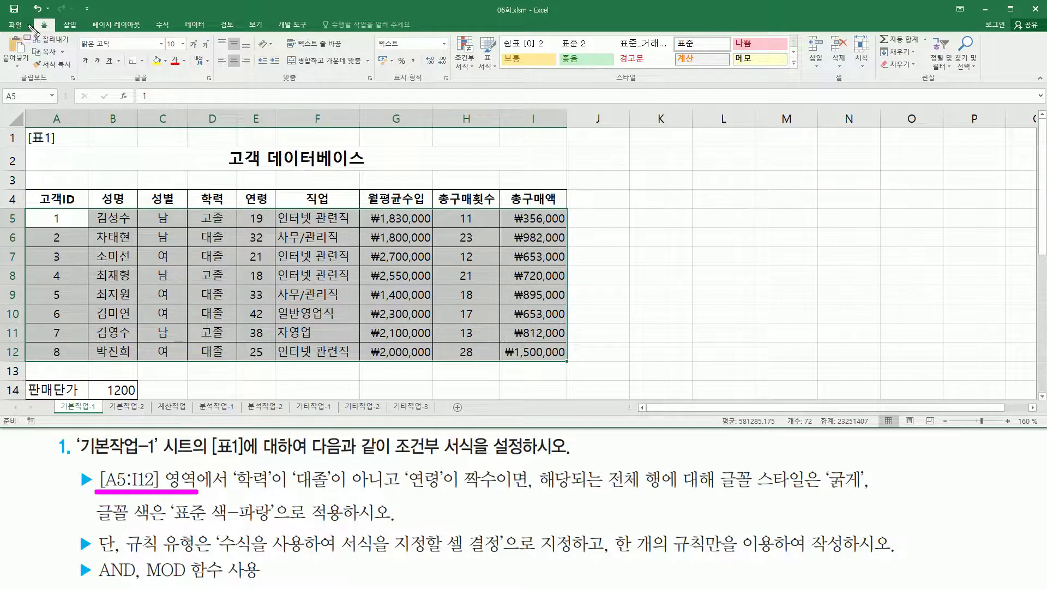
drag(35, 18, 53, 31)
drag(453, 32, 481, 83)
key(Escape)
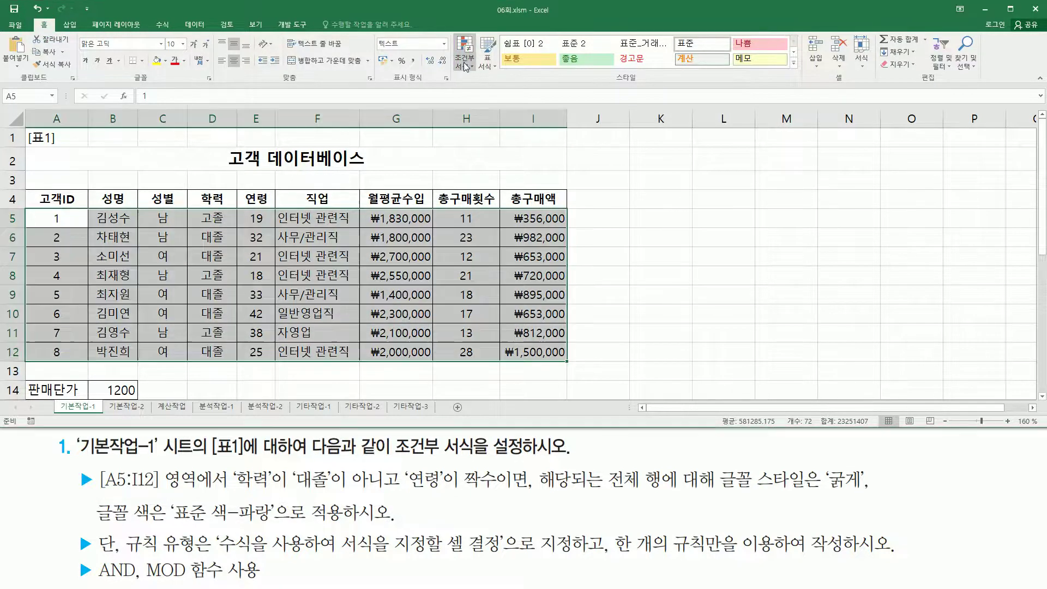
click(464, 65)
mouse_move(477, 79)
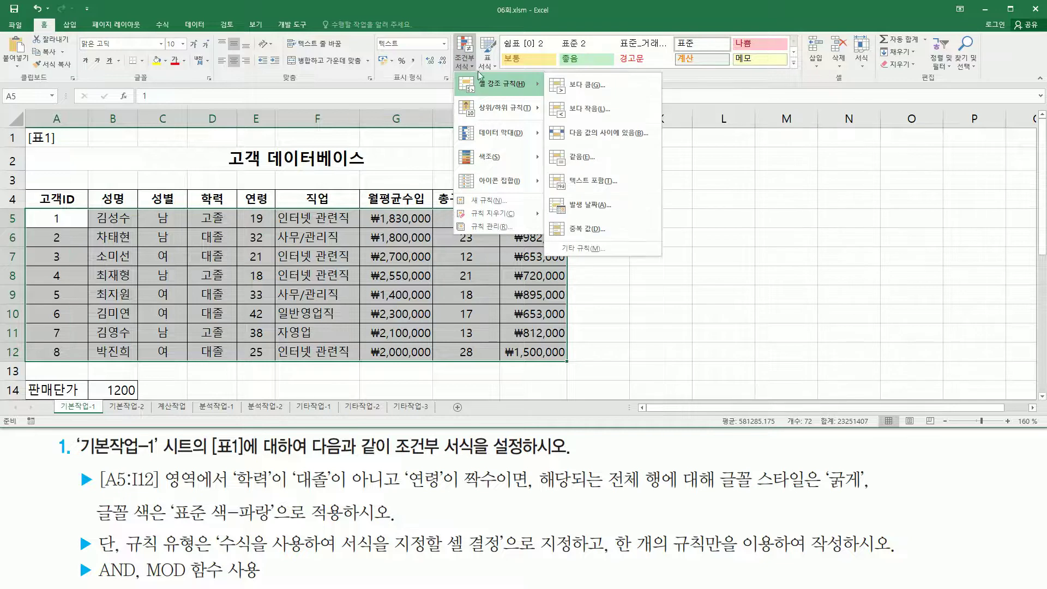
click(497, 200)
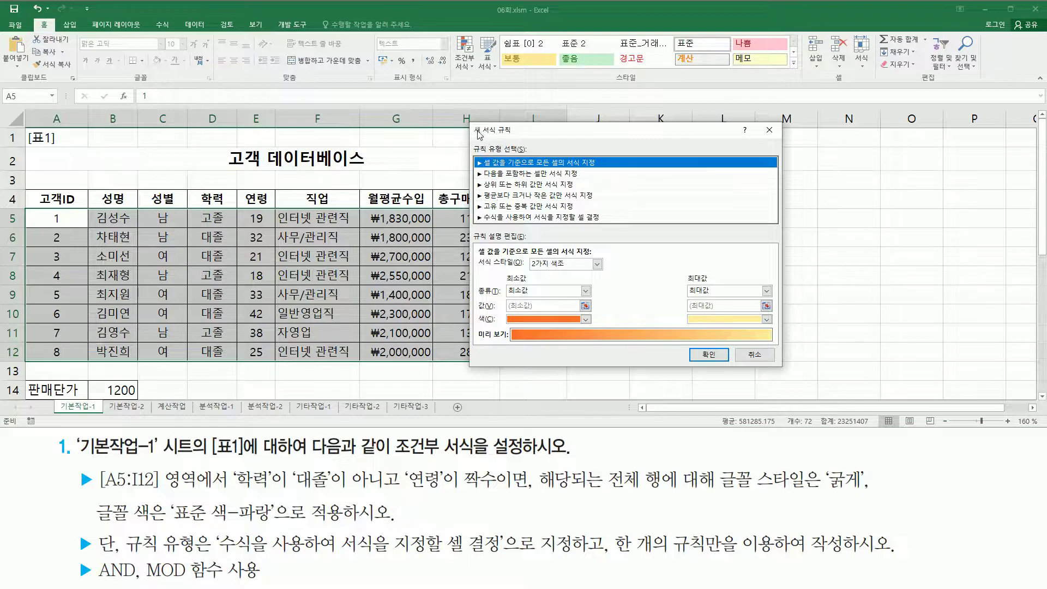
Step: Set the rule type to 수식을 사용하여 서식을 지정할 셀 결정
drag(471, 123, 784, 366)
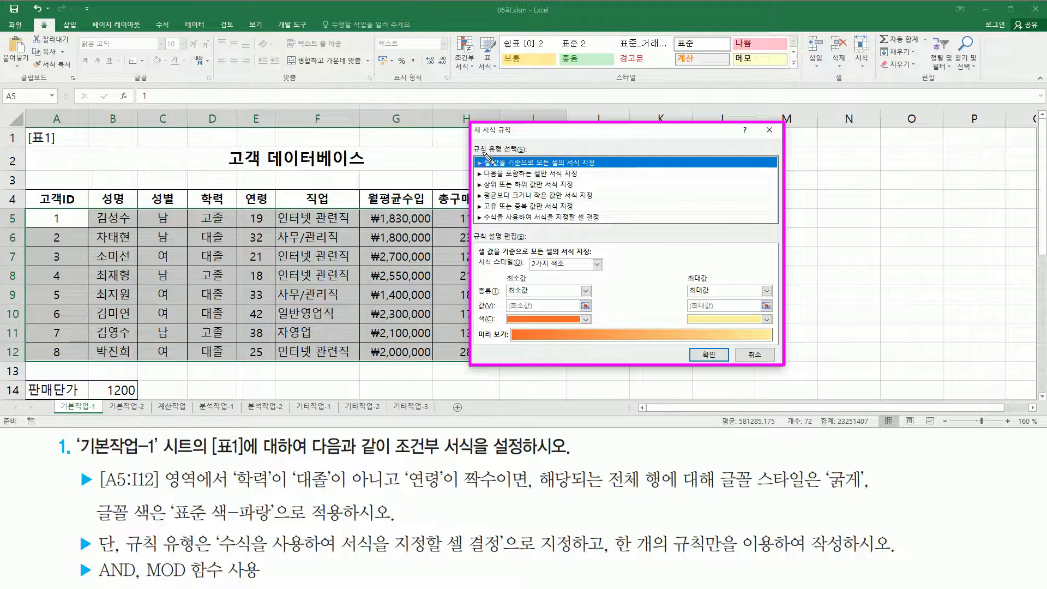
drag(471, 139, 527, 155)
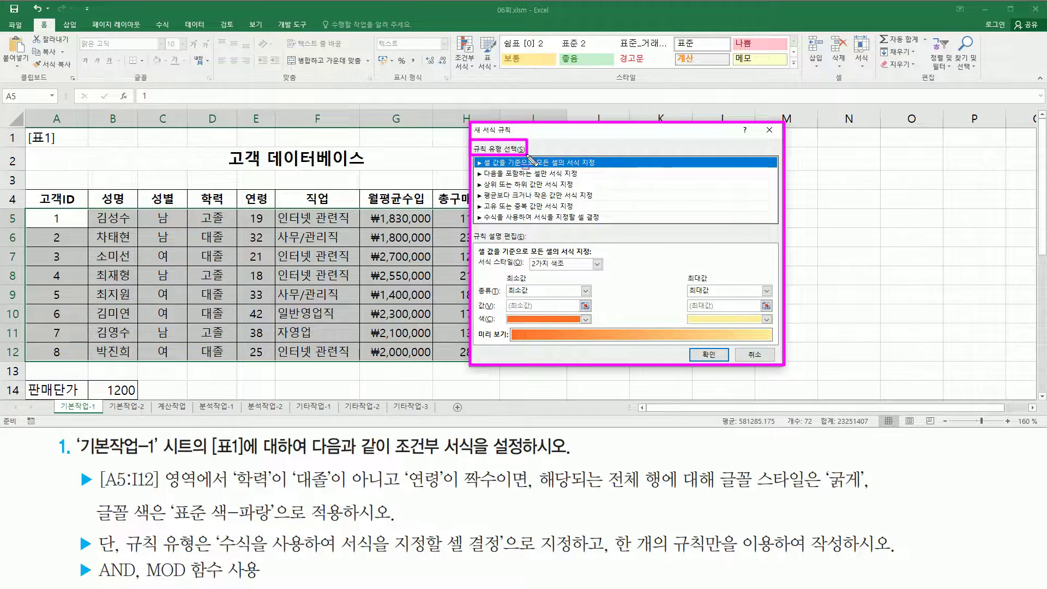
key(Escape)
mouse_move(473, 211)
mouse_down()
mouse_move(494, 233)
mouse_move(605, 227)
mouse_up()
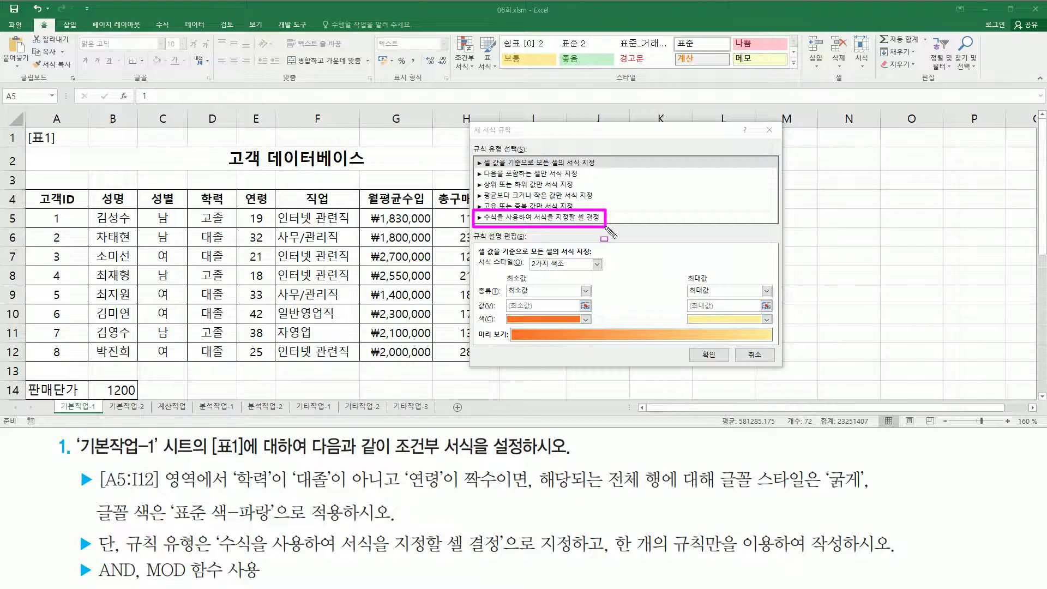
key(Escape)
click(559, 219)
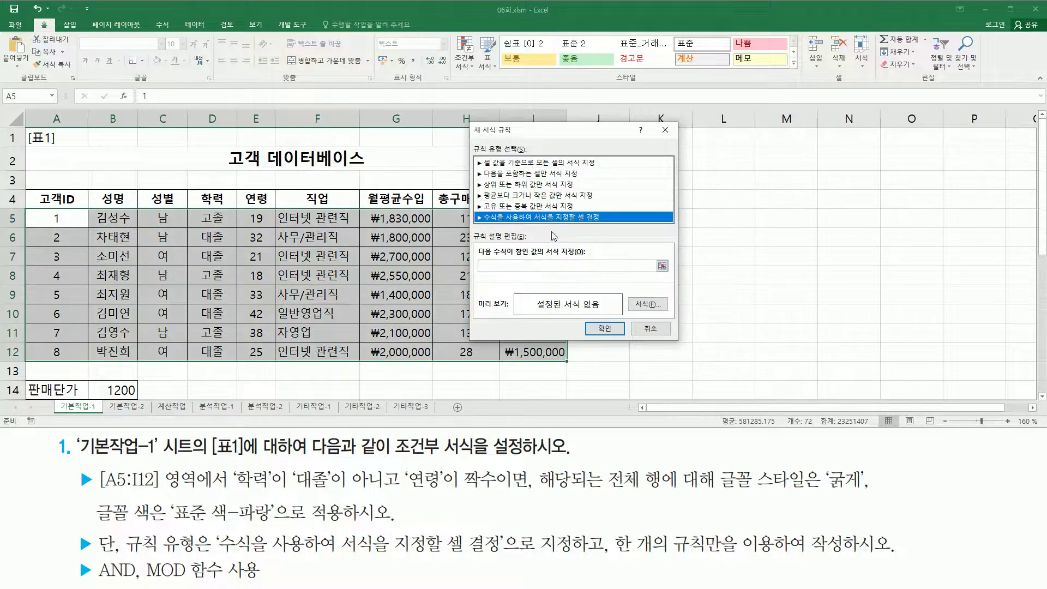
Step: Begin the rule formula with an AND function whose first condition is $D$5<>"대졸"
click(527, 266)
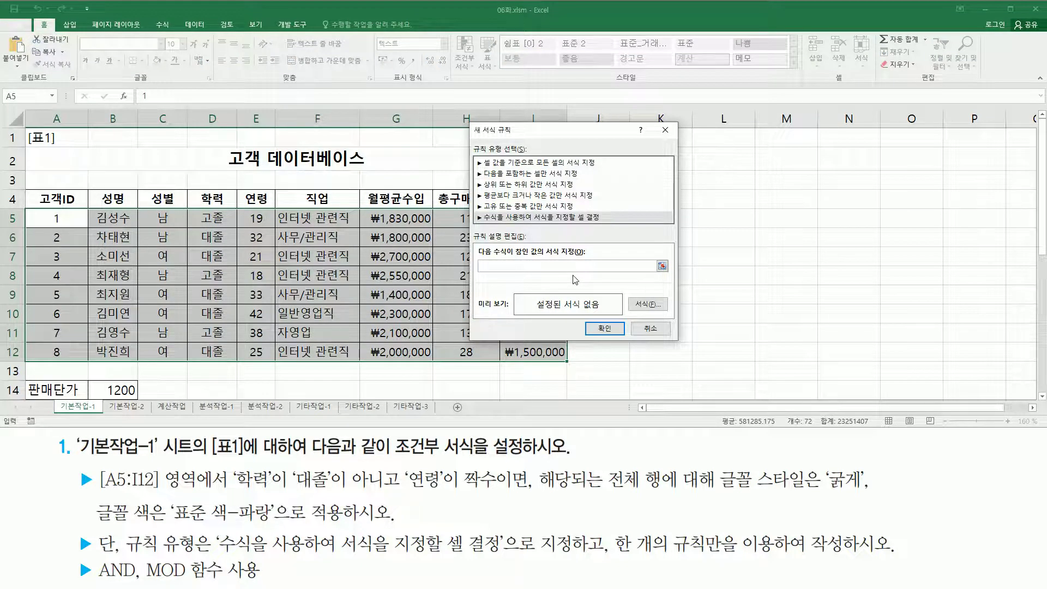
text(=)
text(and()
click(216, 218)
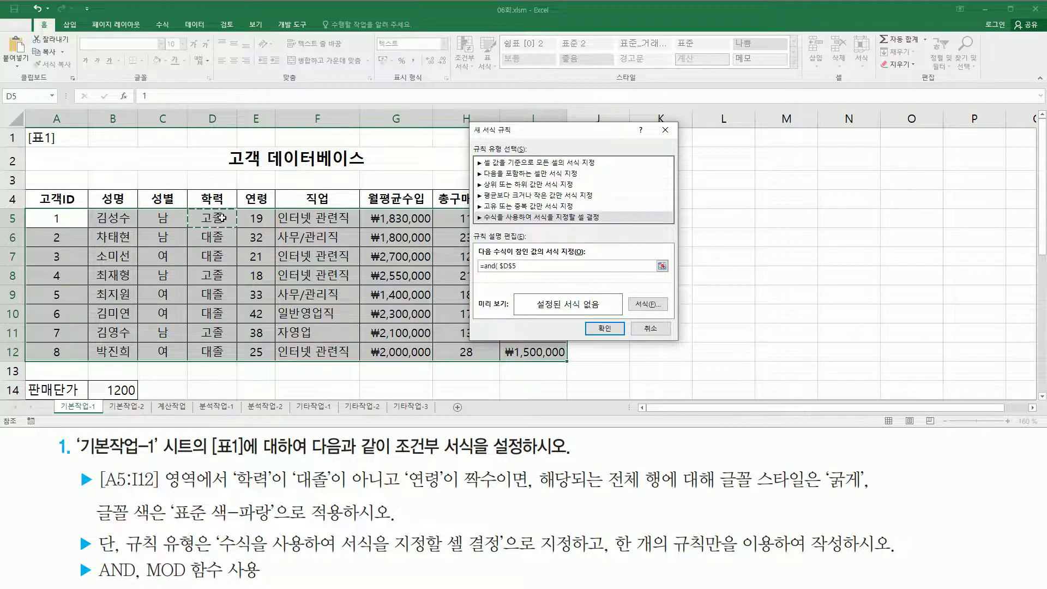
key(F2)
text(="대졸)
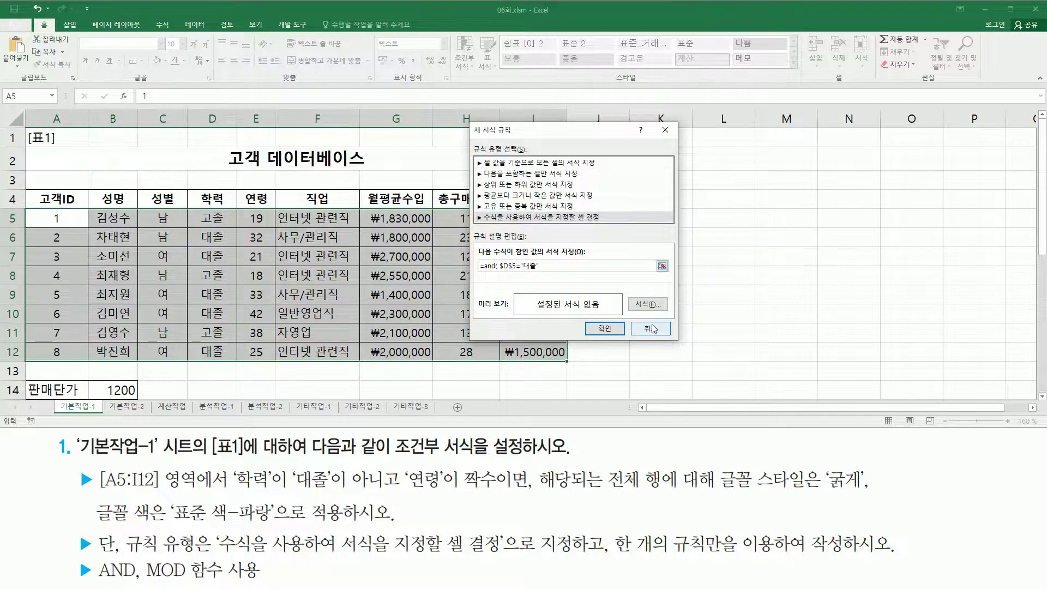
key(Delete)
text(<>)
click(575, 267)
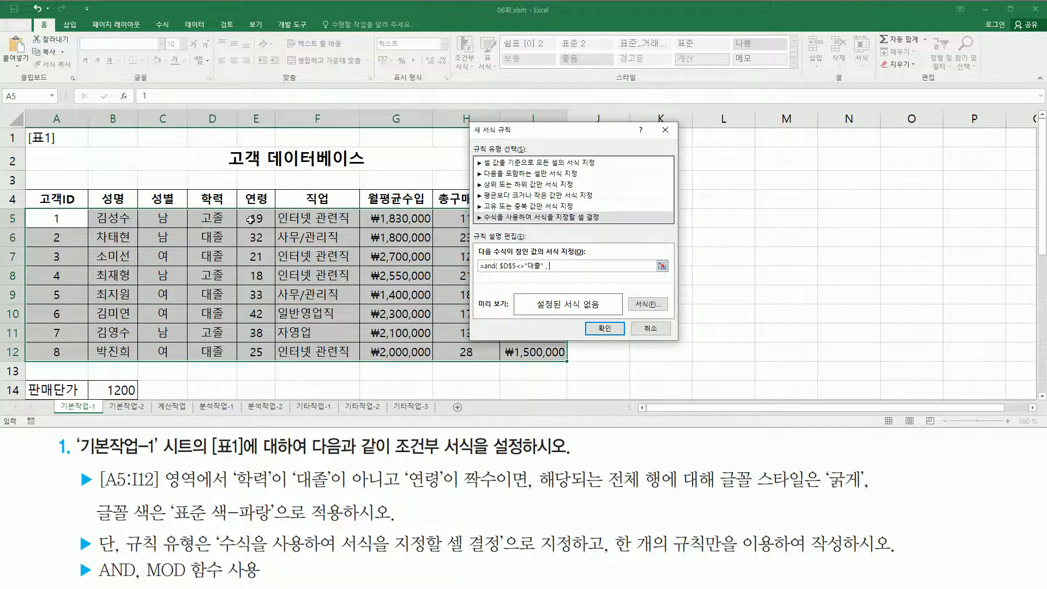
Step: Add the even-age condition mod($E$5, 2)=0 as the second AND argument and close the formula
text(mod()
click(251, 220)
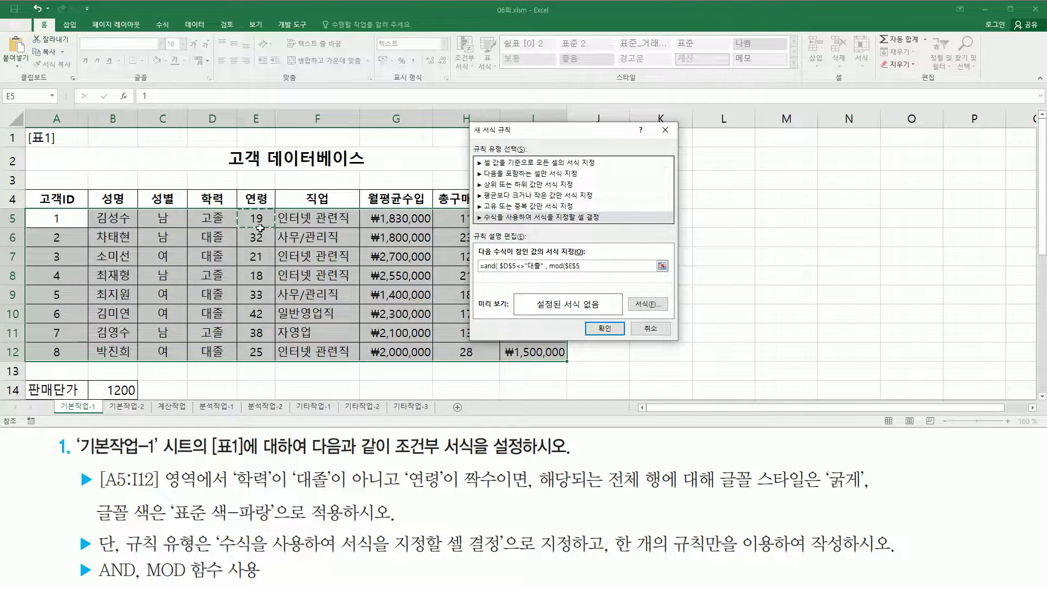
text(, 2) =0)
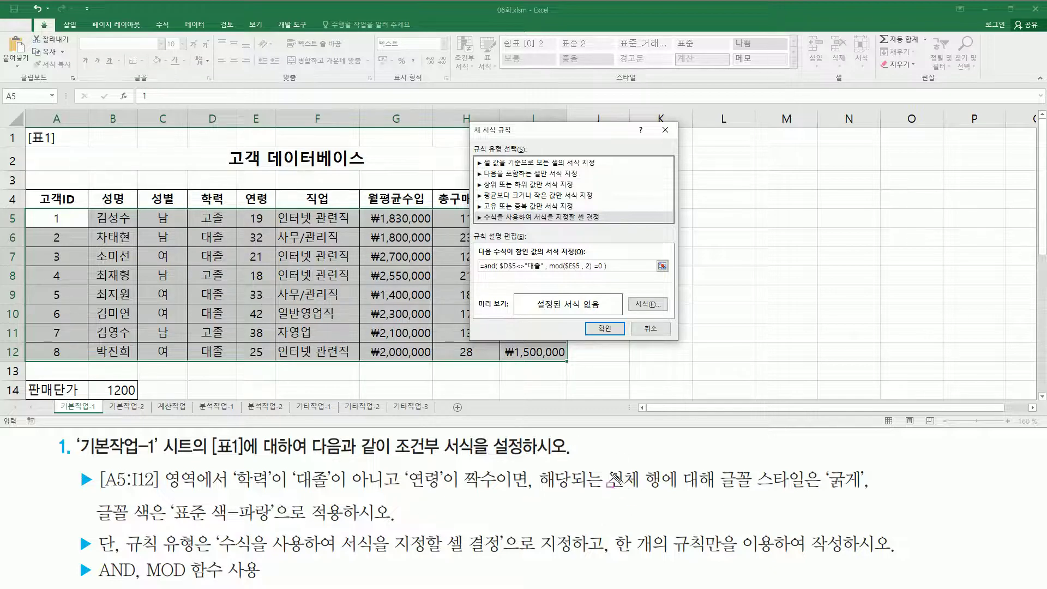
mouse_move(606, 461)
mouse_down()
mouse_move(621, 483)
mouse_move(664, 497)
mouse_up()
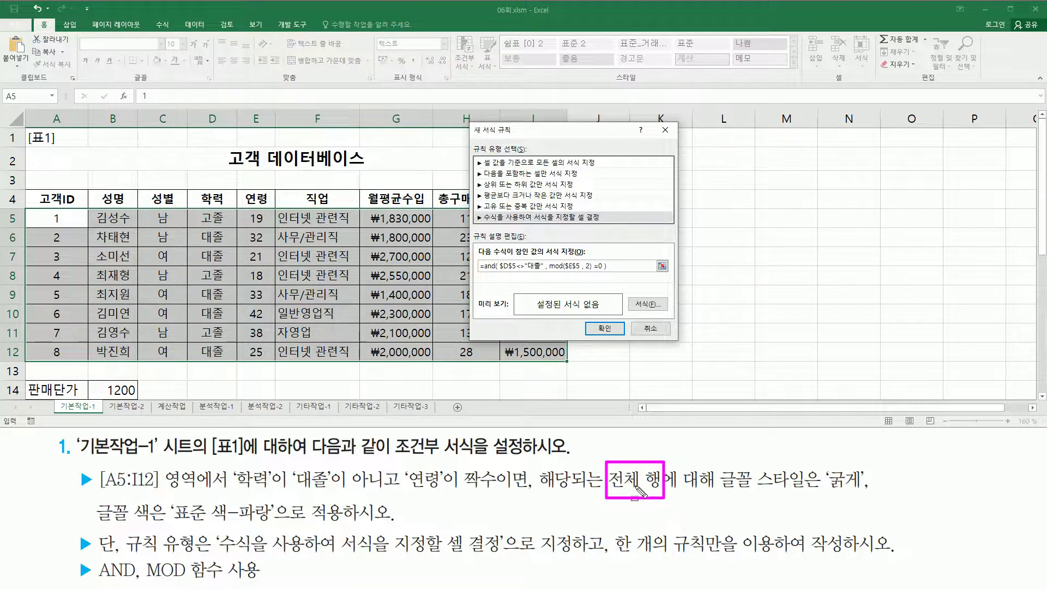
drag(501, 270, 580, 271)
drag(602, 493, 669, 493)
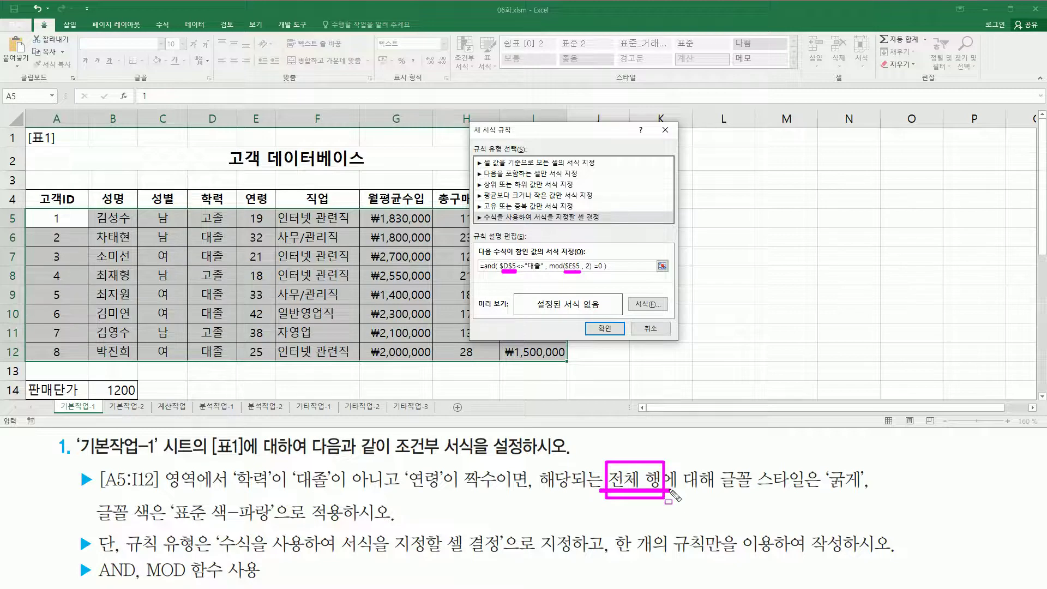
key(Escape)
Step: Change the rule formula's references to the column-absolute forms $D5 and $E5 so the rule covers entire rows
click(507, 266)
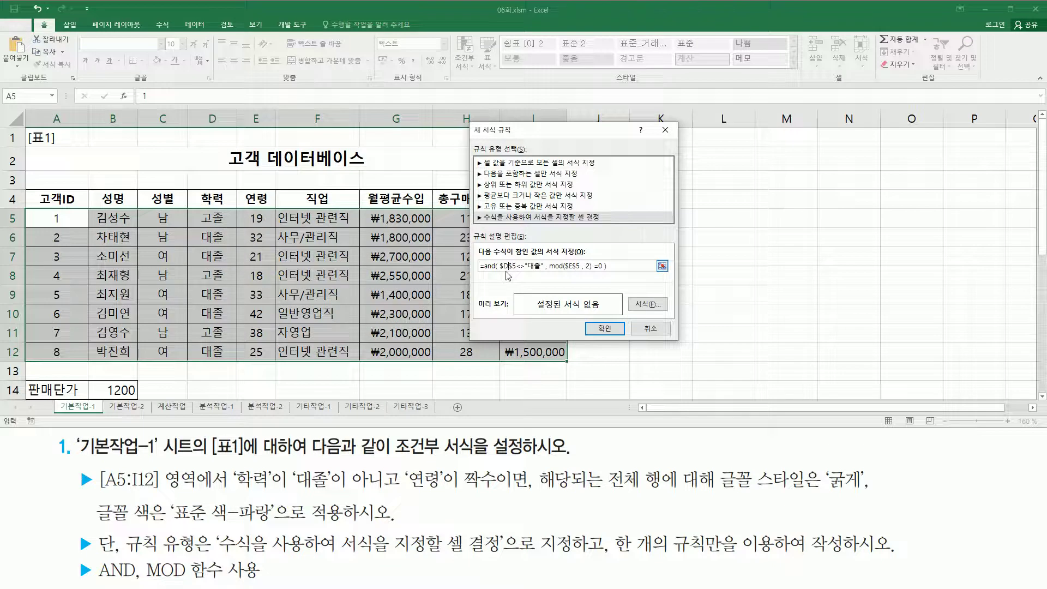
key(F4)
key(F4)
click(563, 266)
key(F4)
key(F4)
click(609, 267)
Step: Set the rule's font format to the 굵게 style with the standard color 파랑
click(639, 305)
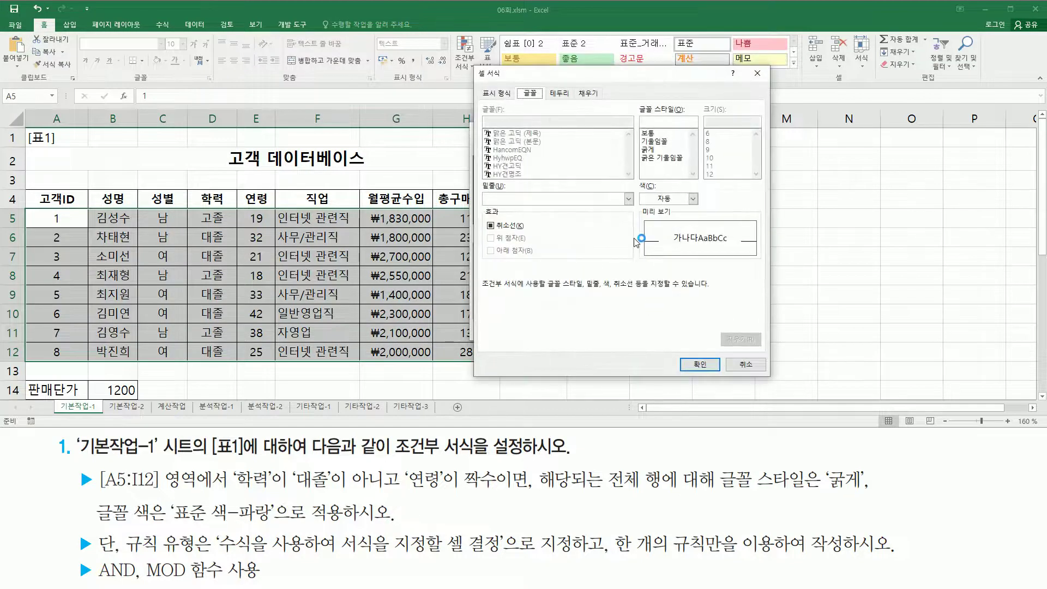
drag(722, 489, 876, 498)
key(Escape)
click(656, 152)
drag(96, 525, 266, 525)
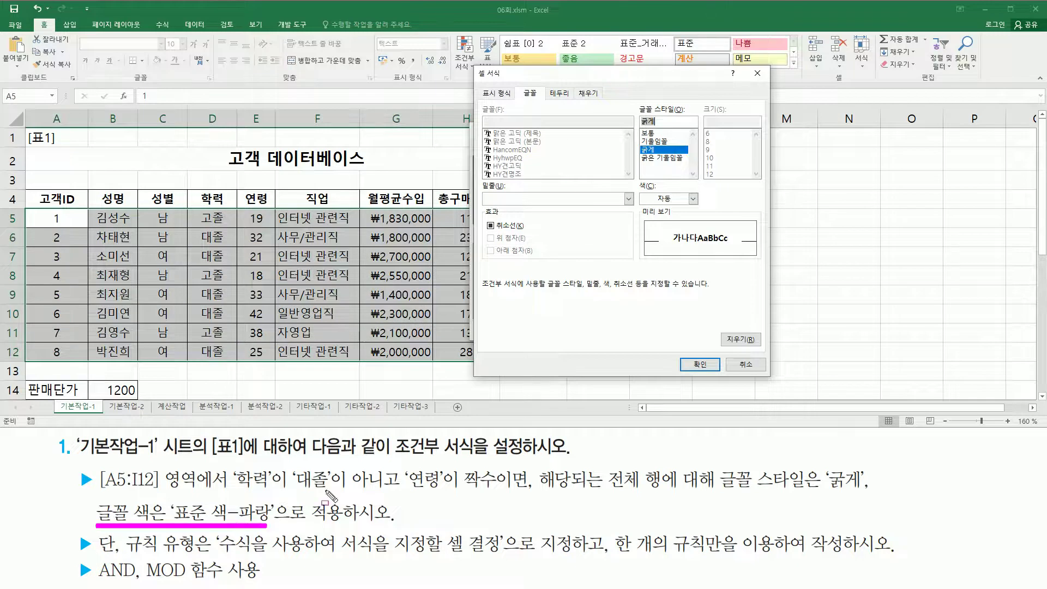
drag(631, 178, 660, 195)
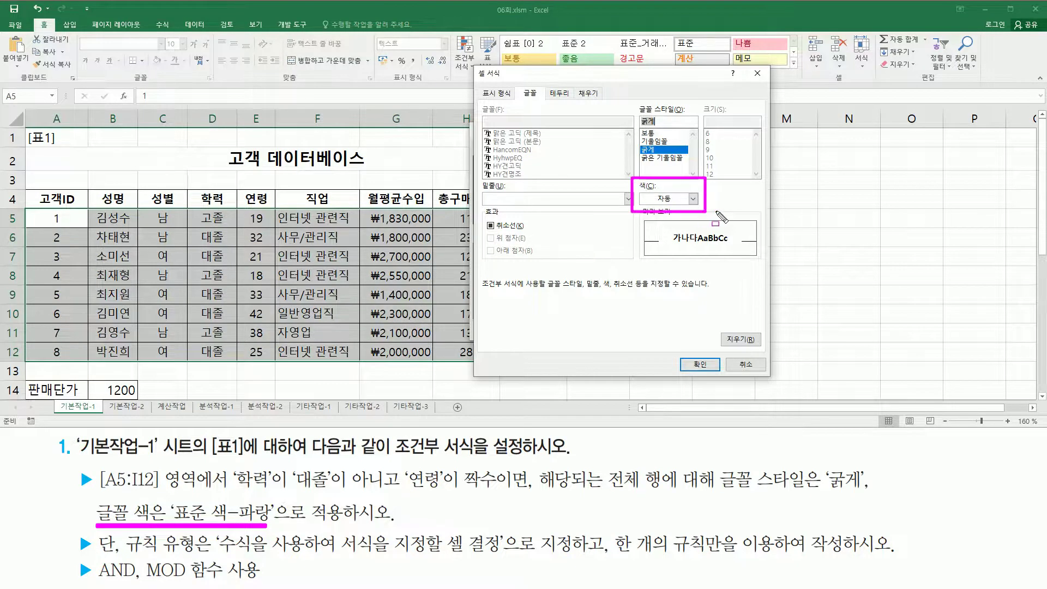
key(Escape)
click(692, 199)
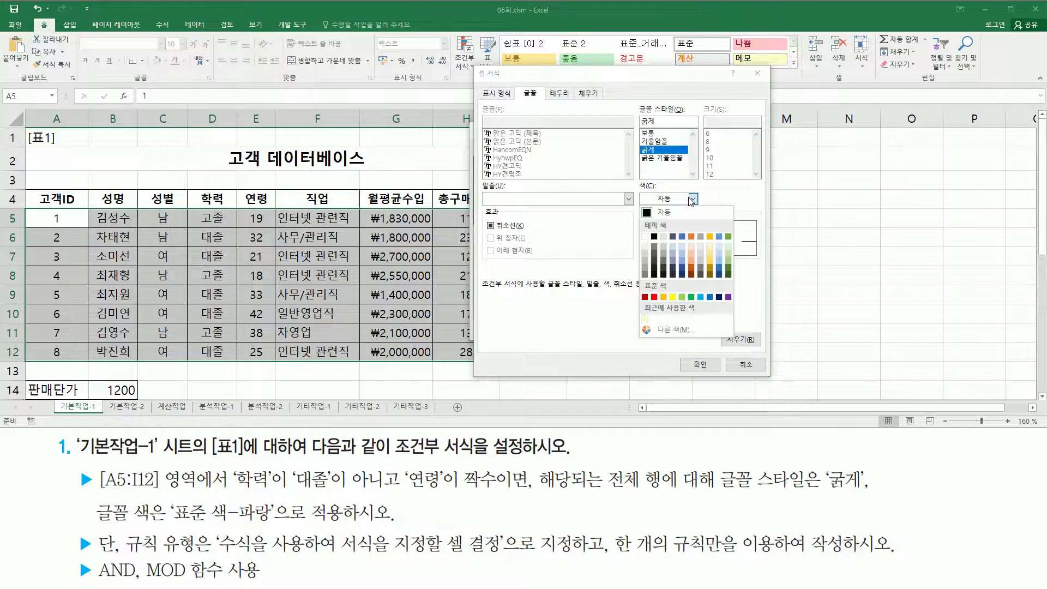
click(710, 298)
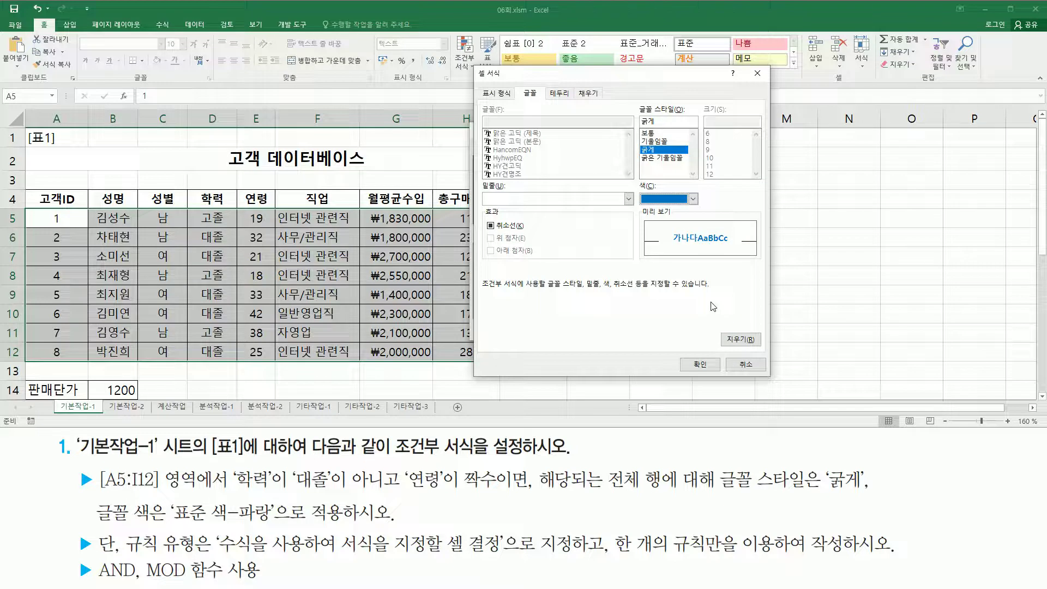
click(706, 365)
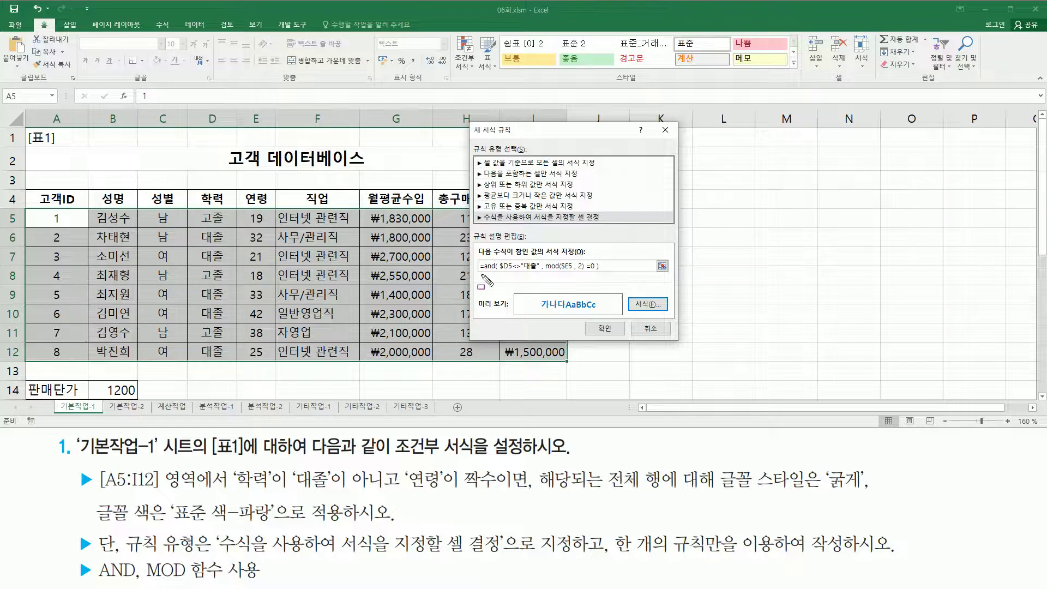
Step: Apply the completed conditional formatting rule to the customer data in A5:I12
drag(481, 273, 603, 272)
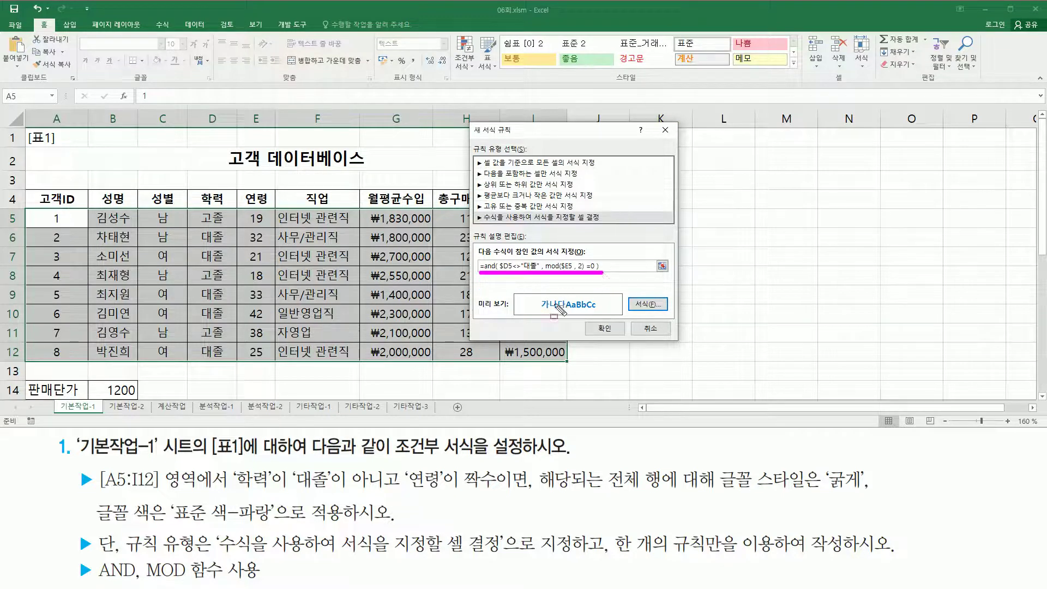
mouse_move(513, 293)
mouse_down()
mouse_move(543, 326)
mouse_move(627, 322)
mouse_up()
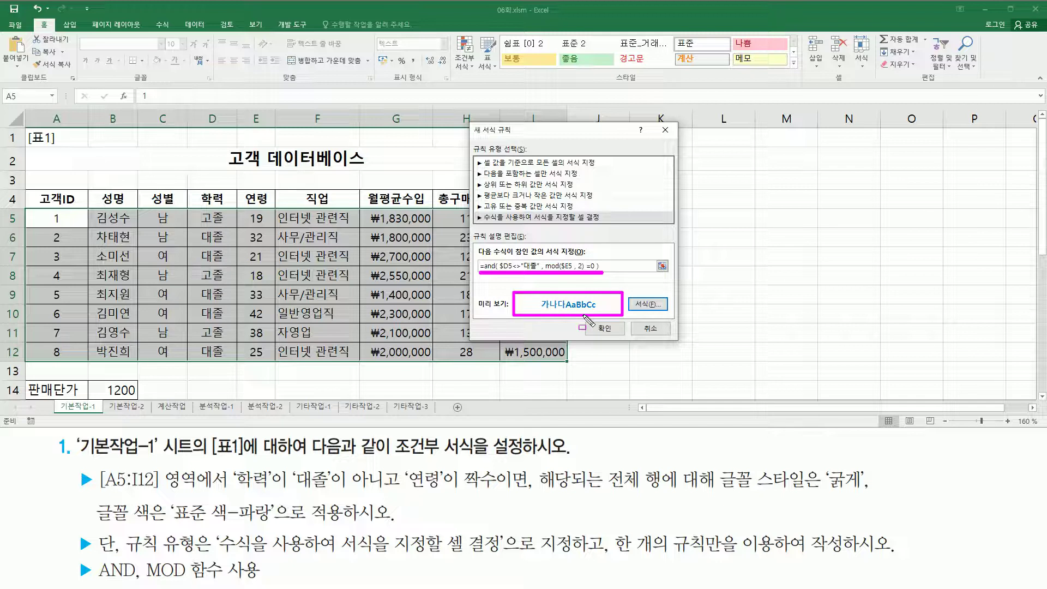
drag(585, 321, 625, 335)
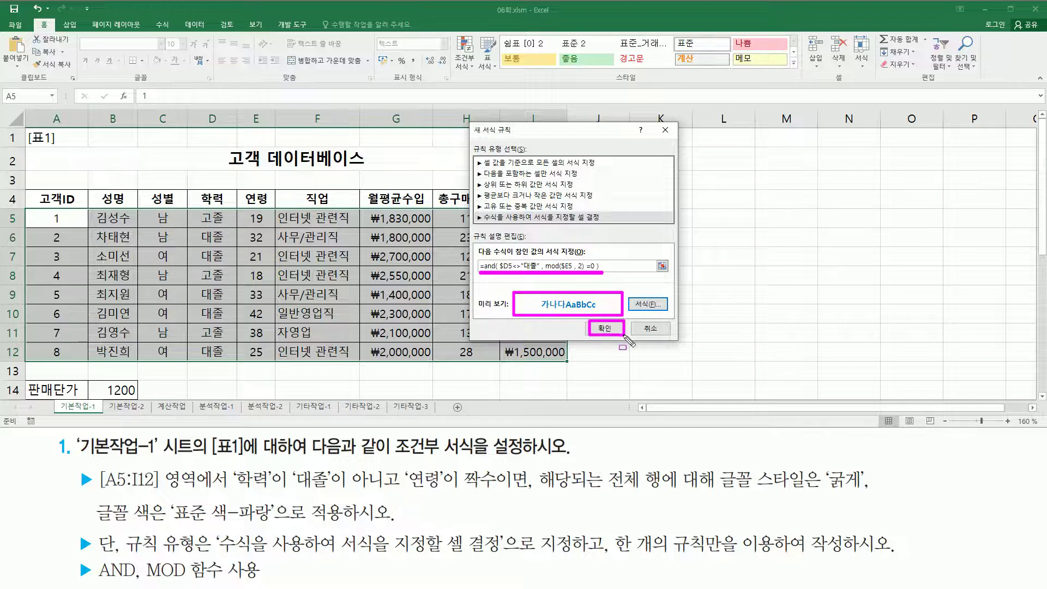
key(Escape)
click(610, 329)
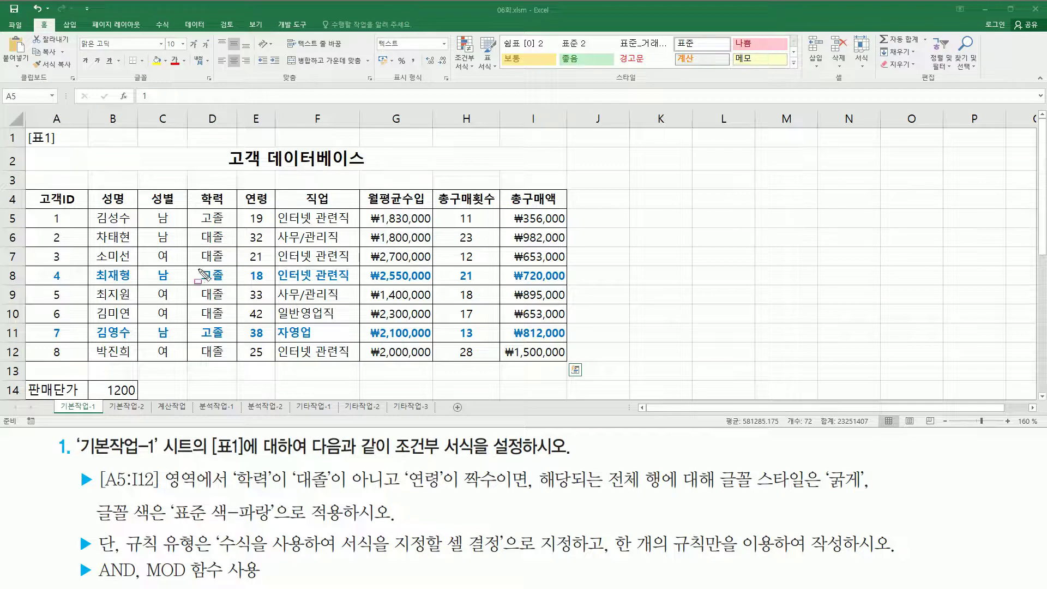
drag(201, 224, 232, 224)
drag(196, 267, 224, 287)
drag(196, 323, 227, 345)
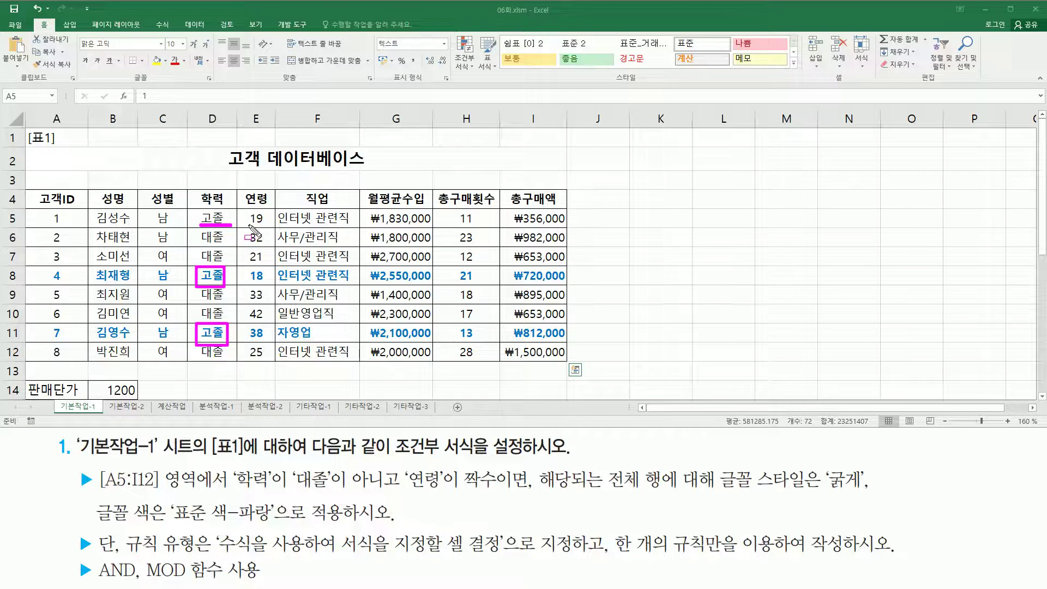
drag(248, 224, 261, 224)
drag(249, 284, 269, 284)
drag(247, 339, 268, 338)
key(Escape)
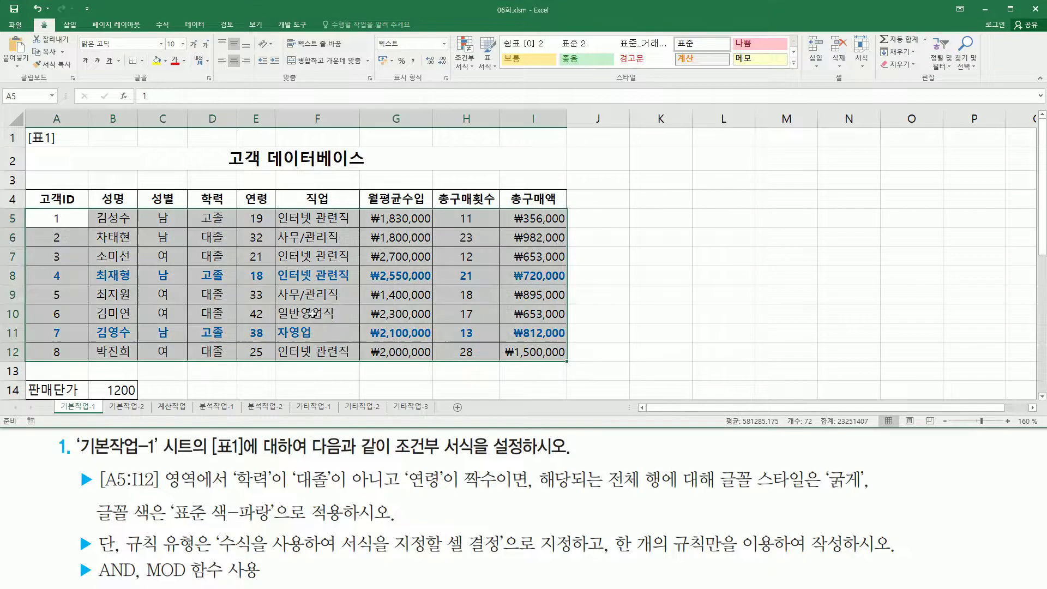
Step: Paste the rule formula =and( $D5<>"대졸" , mod($E5 , 2) =0 ) as text into cell K5
click(635, 320)
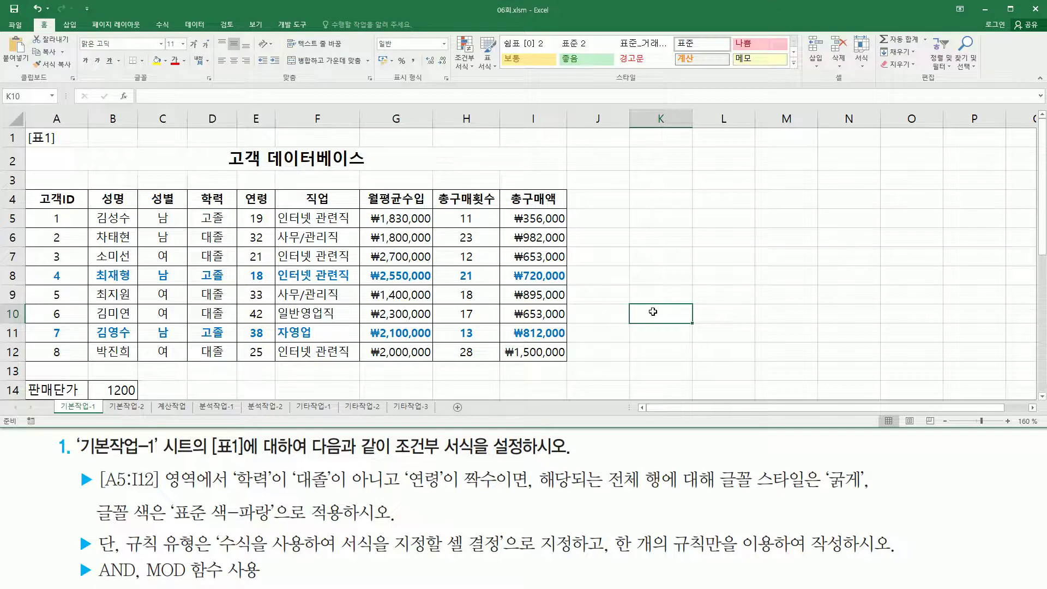
click(647, 219)
key(ctrl+v)
key(Return)
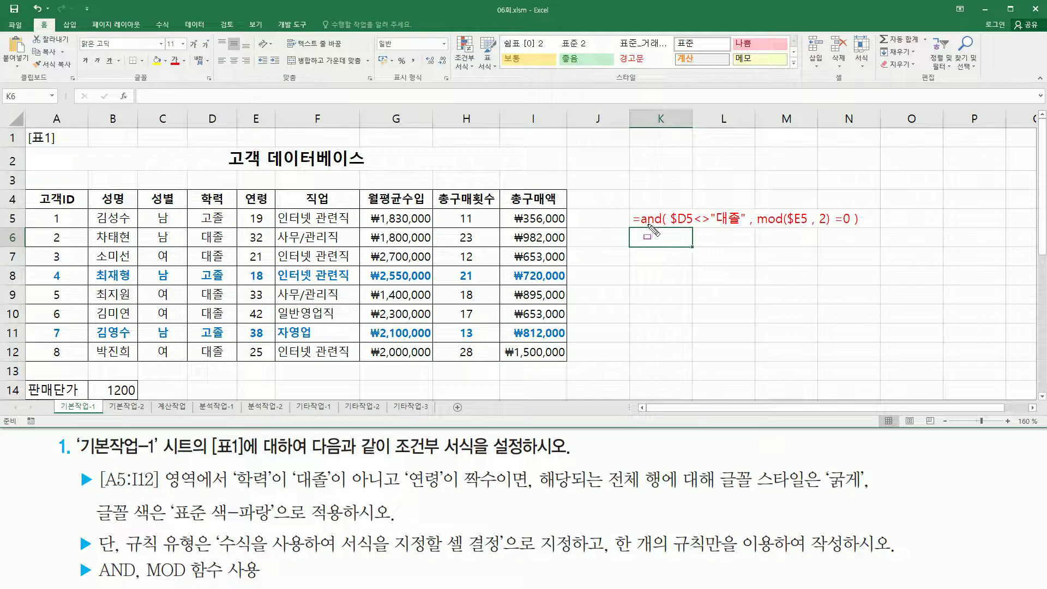
click(663, 204)
click(854, 204)
drag(669, 227, 852, 229)
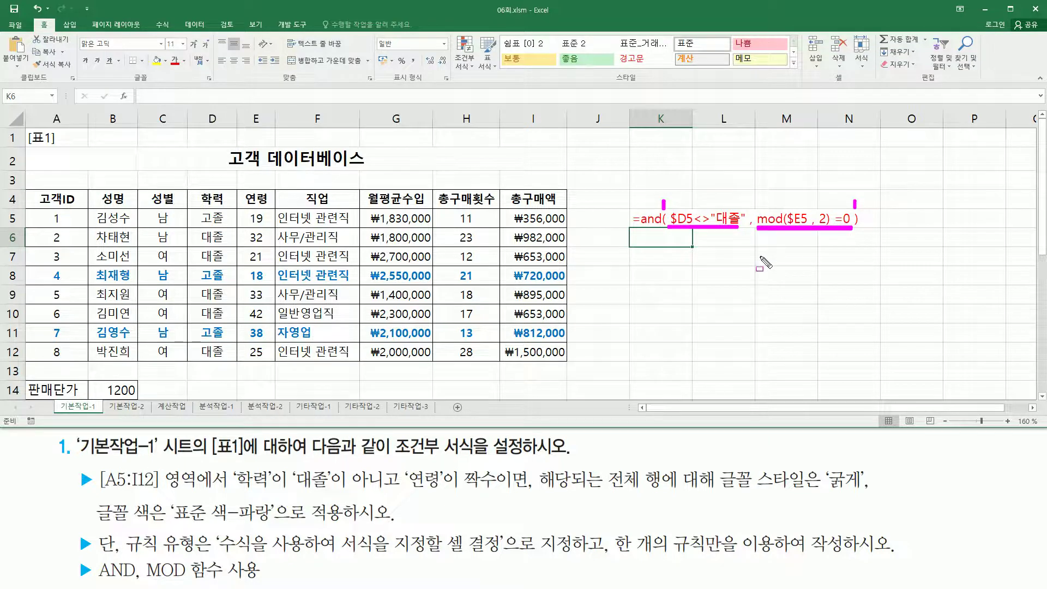
key(Escape)
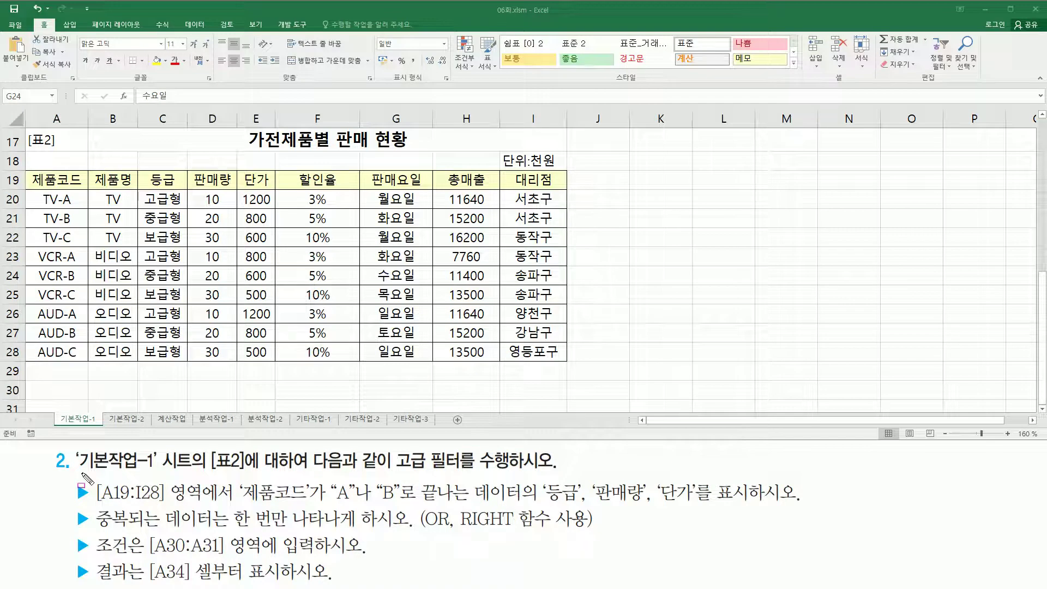
drag(80, 470, 155, 469)
drag(211, 475, 247, 474)
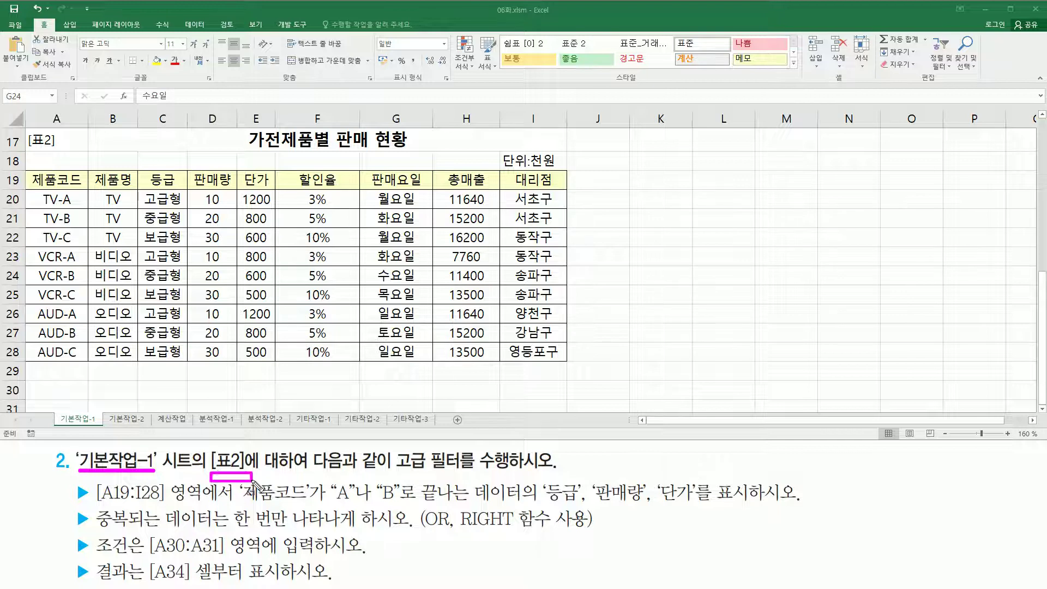
mouse_move(23, 130)
mouse_down()
mouse_move(455, 305)
mouse_move(570, 365)
mouse_up()
mouse_move(392, 457)
mouse_down()
mouse_move(464, 472)
mouse_move(465, 457)
mouse_up()
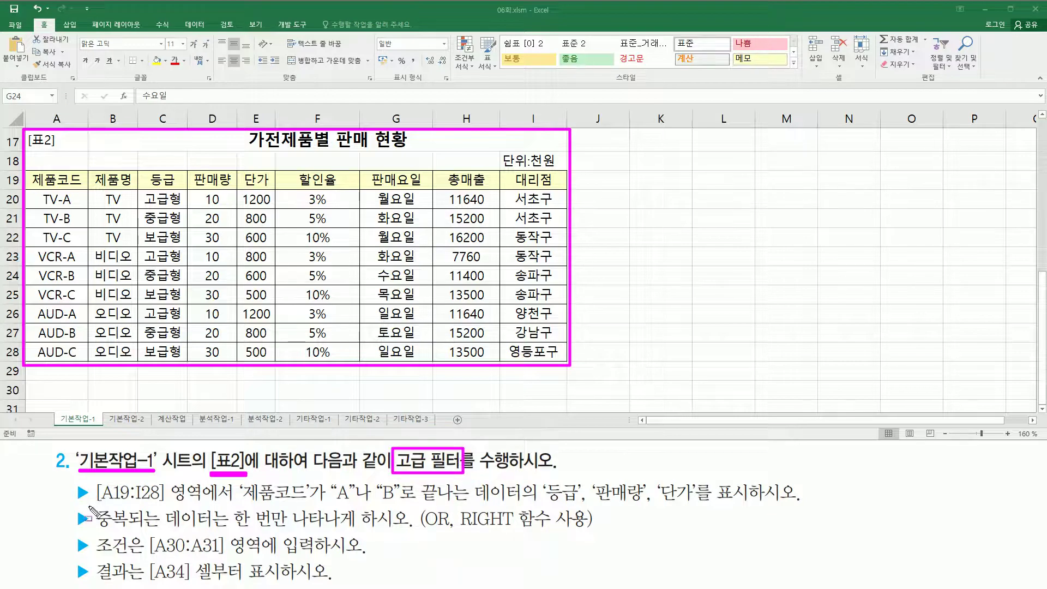
key(Escape)
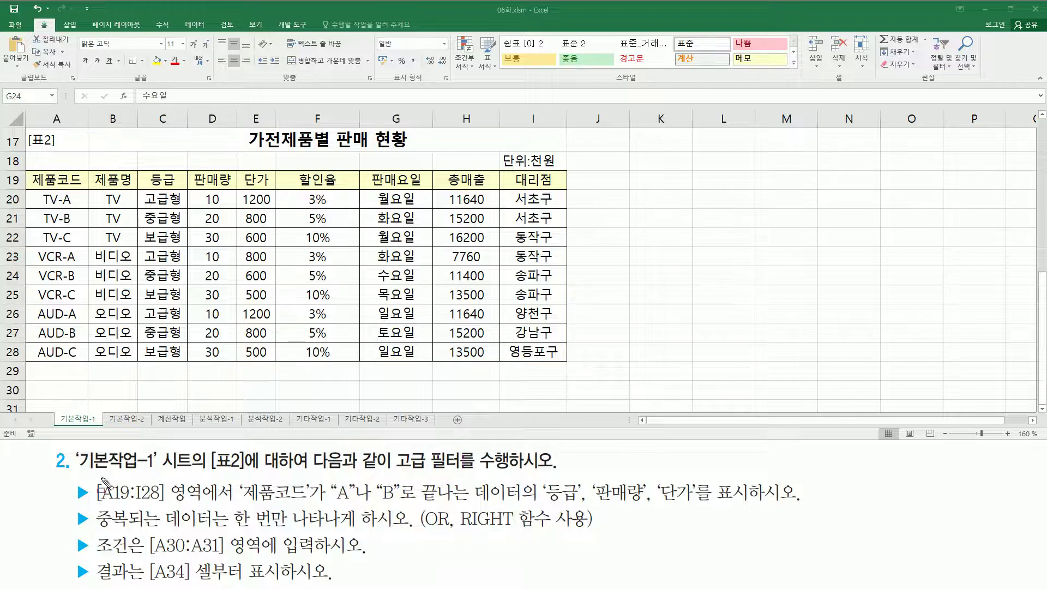
mouse_move(96, 482)
mouse_down()
mouse_move(140, 507)
mouse_move(208, 511)
mouse_up()
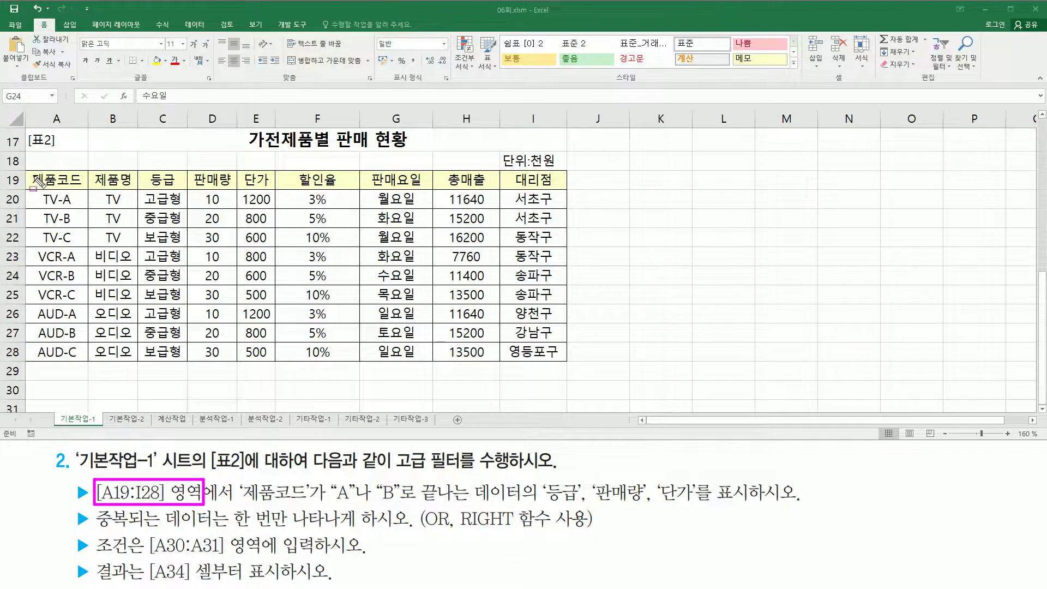
mouse_move(32, 173)
mouse_down()
mouse_move(136, 191)
mouse_move(565, 363)
mouse_up()
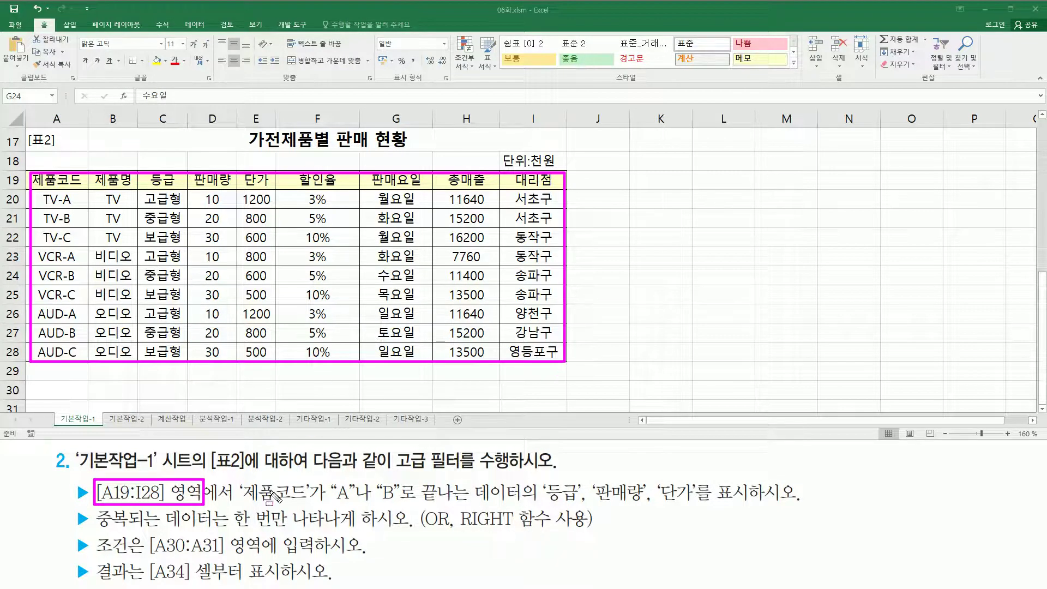
drag(237, 502, 305, 501)
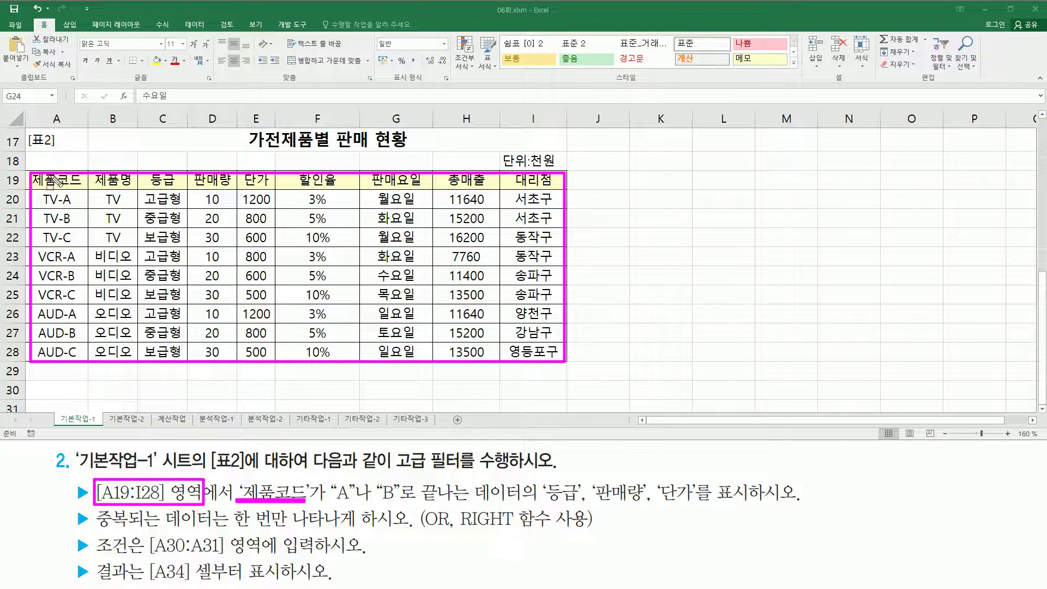
drag(41, 176, 82, 190)
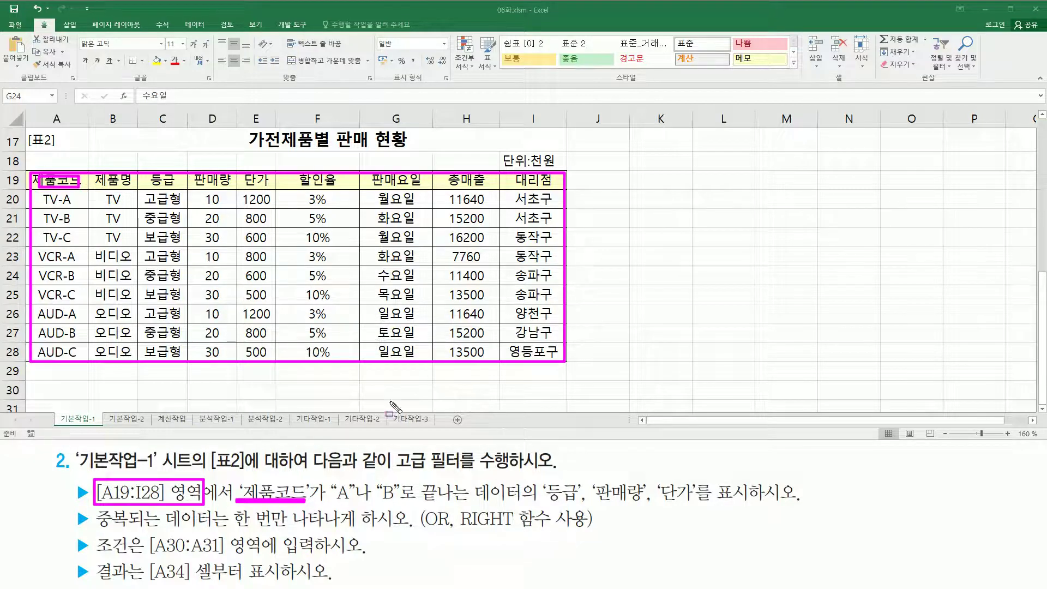
drag(330, 503, 753, 502)
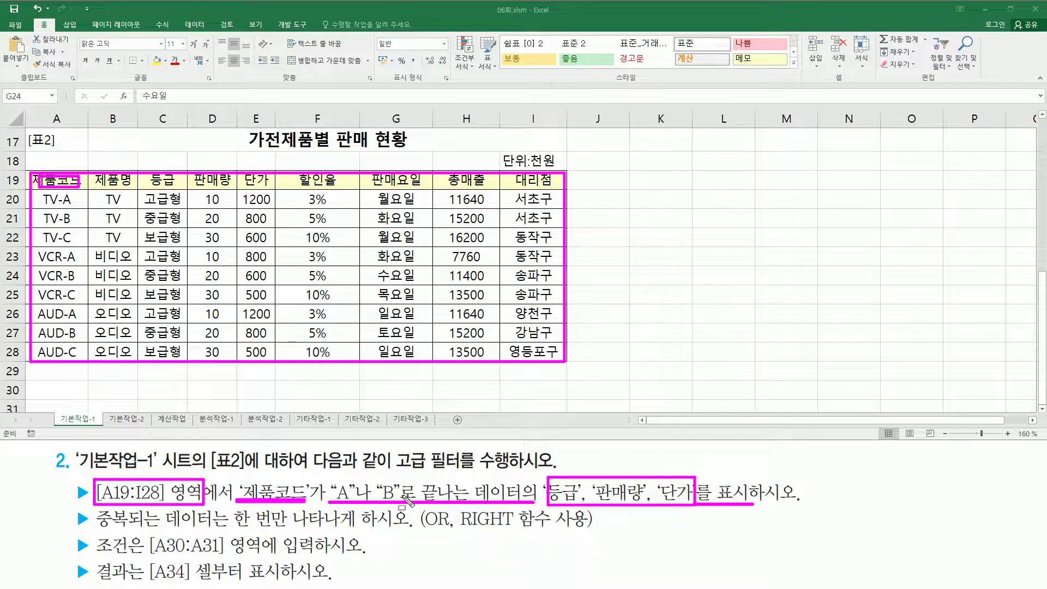
drag(420, 479, 521, 503)
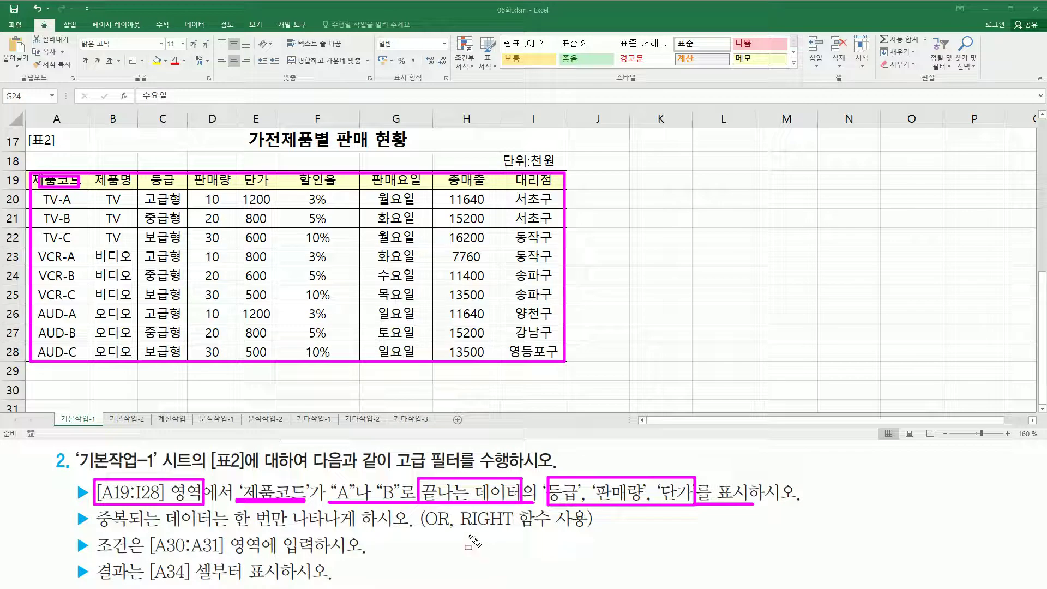
drag(460, 529, 515, 530)
drag(423, 507, 450, 532)
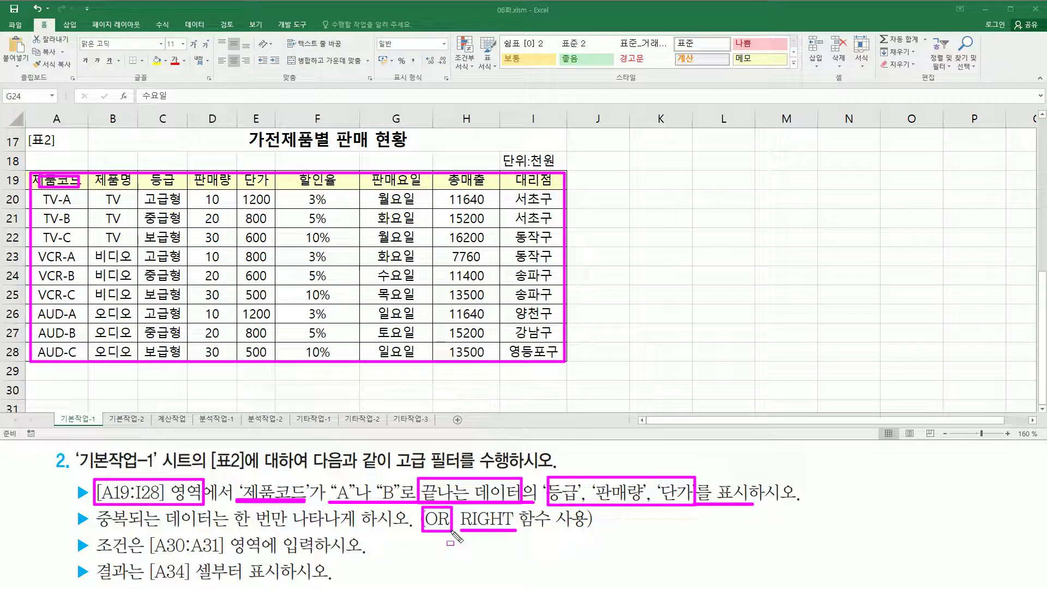
drag(151, 556, 258, 560)
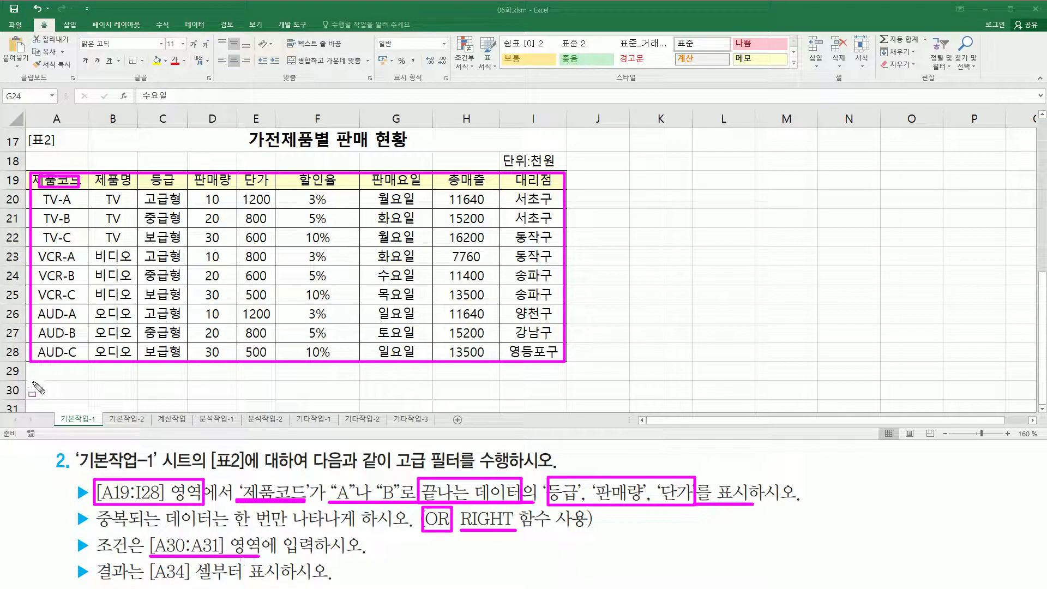
mouse_move(33, 382)
mouse_down()
mouse_move(82, 410)
mouse_move(83, 382)
mouse_move(85, 413)
mouse_up()
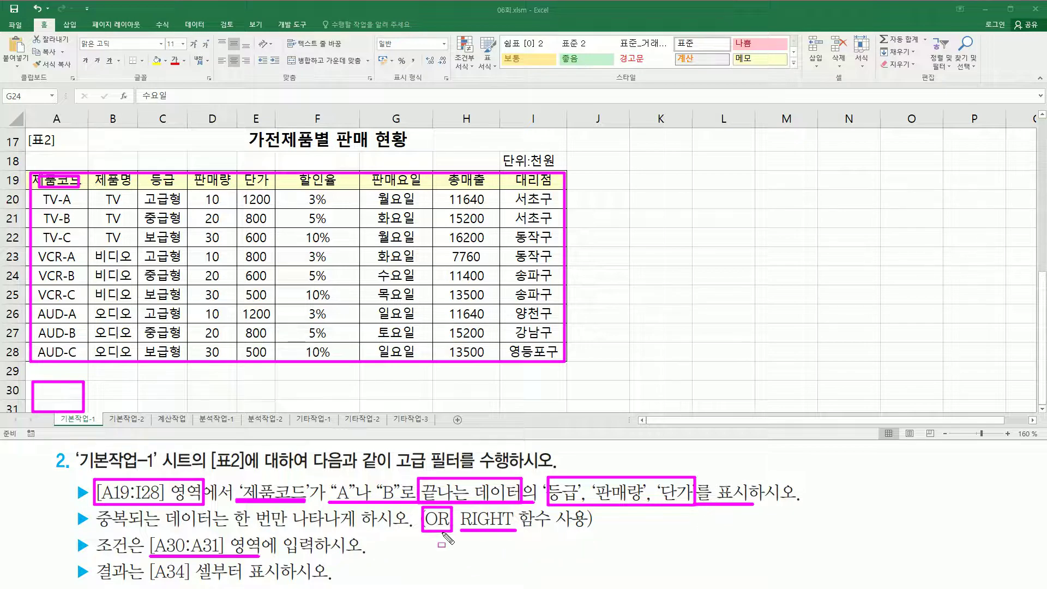
Step: Enter the criteria heading 조건 in cell A30
click(60, 389)
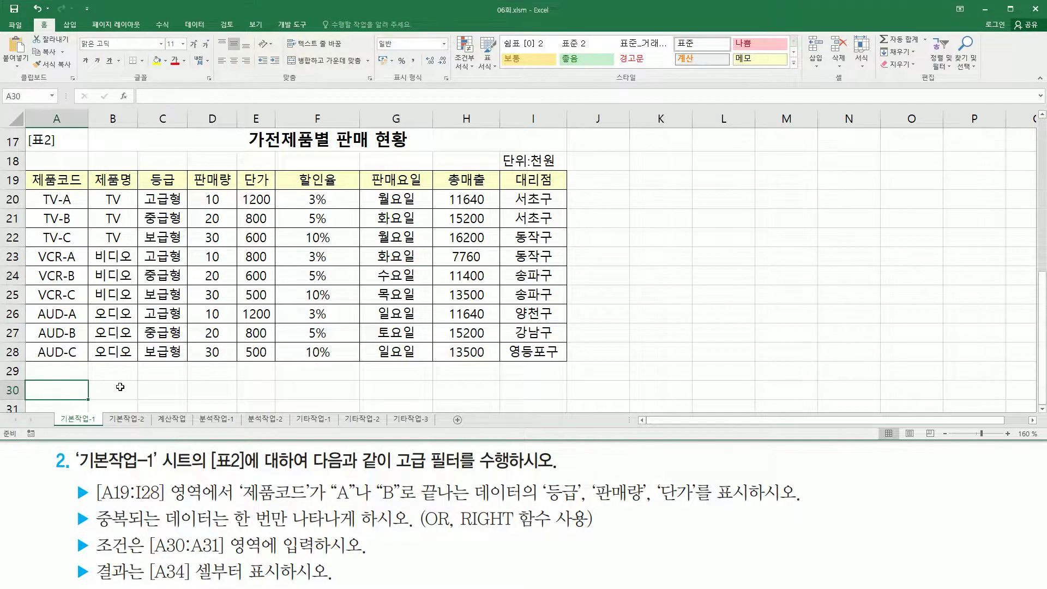
text(조거)
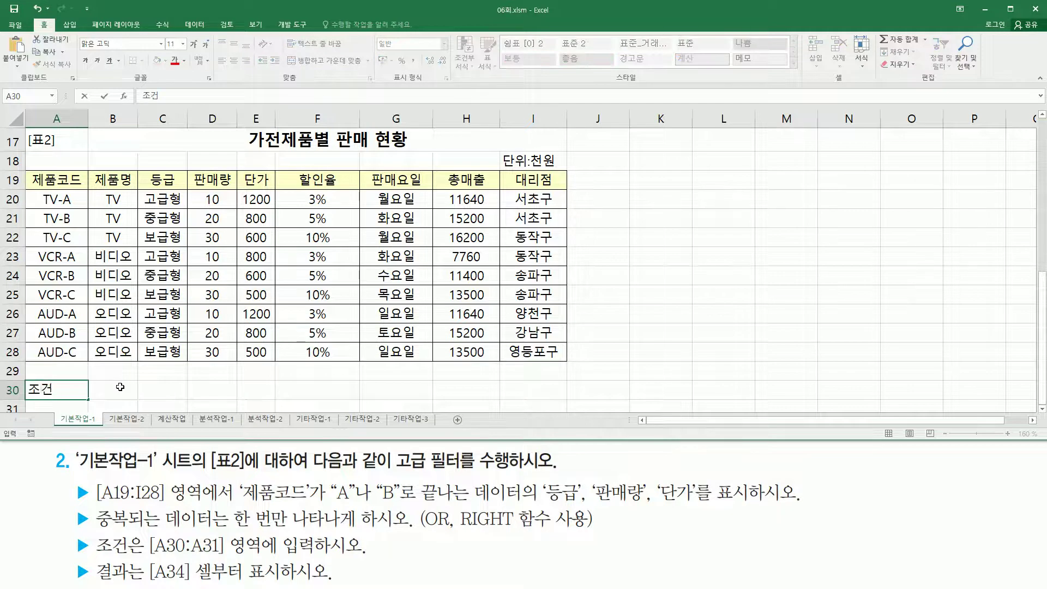
key(Return)
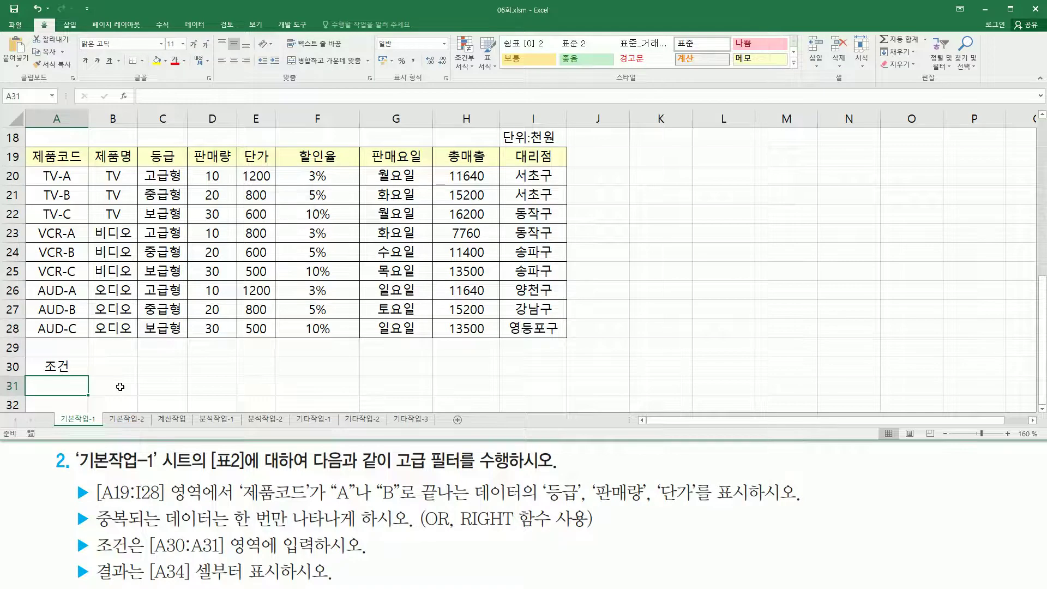
Step: Enter the formula =RIGHT(A20,1) in A31 to extract the last character of the first 제품코드
text(=)
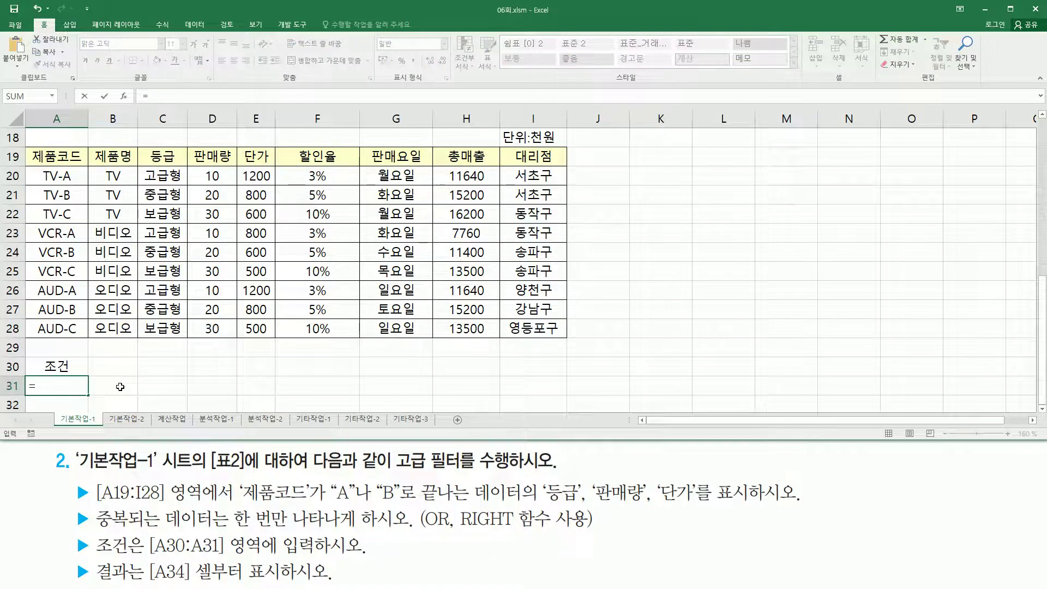
text(righ)
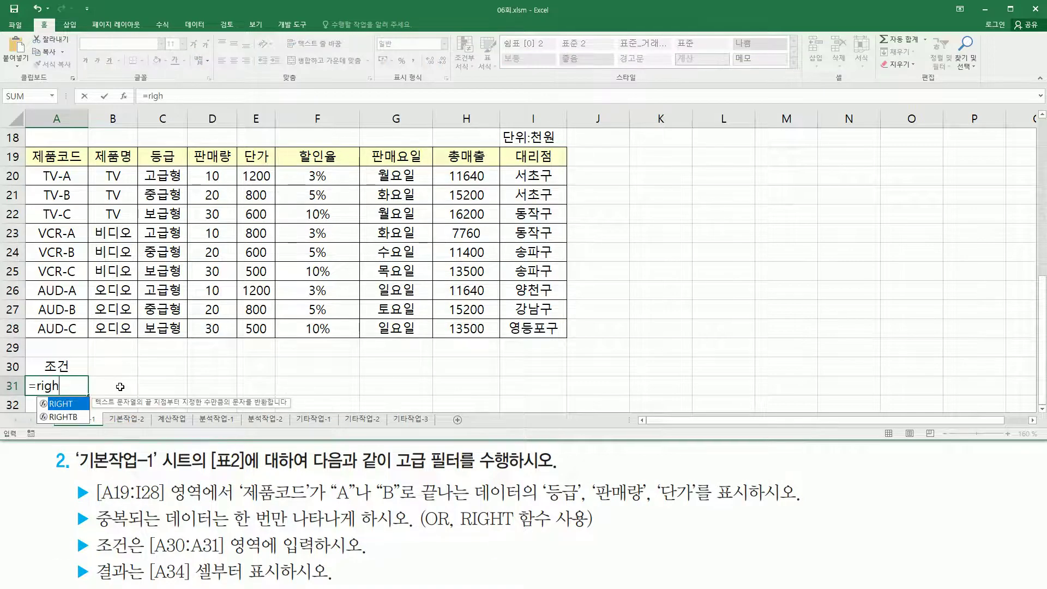
key(Tab)
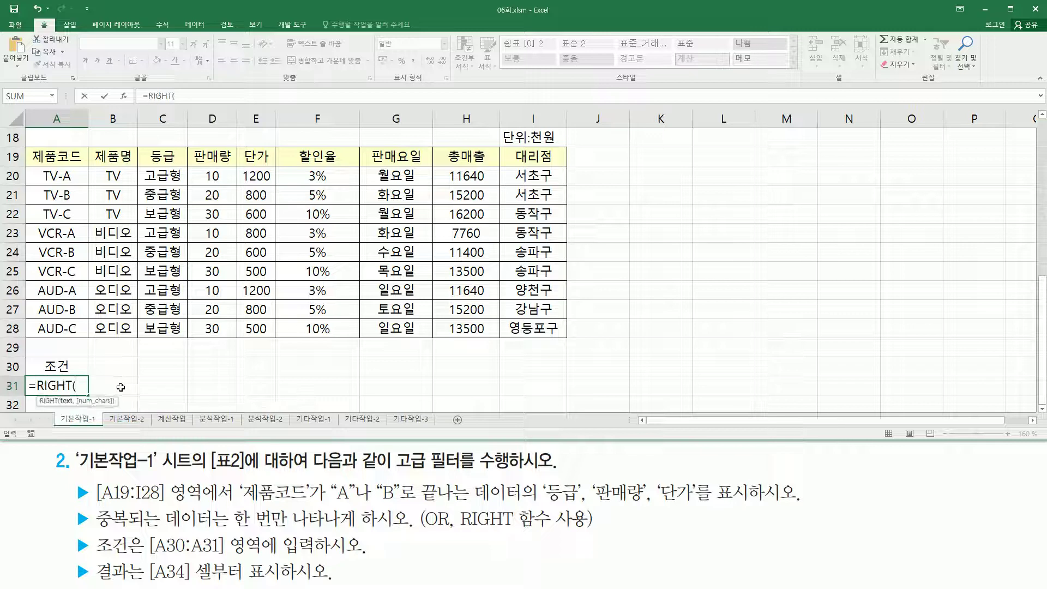
click(76, 175)
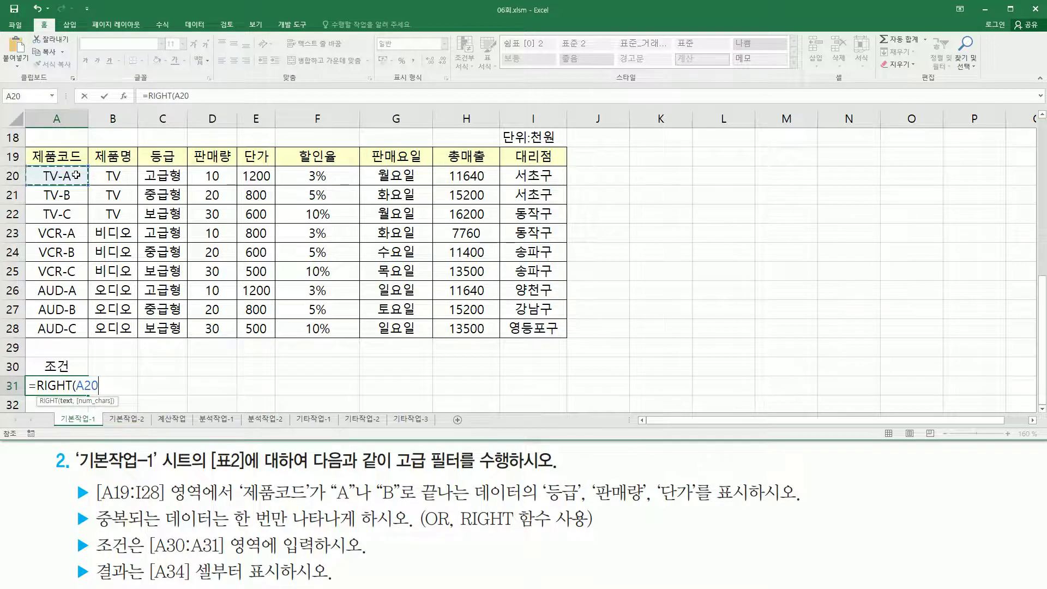
text(,)
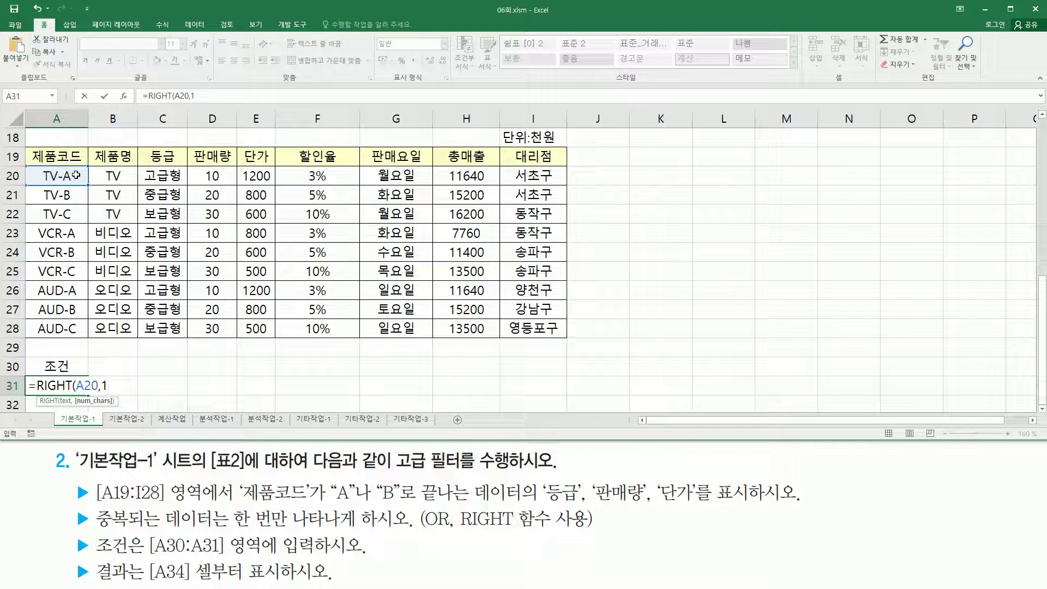
text(1))
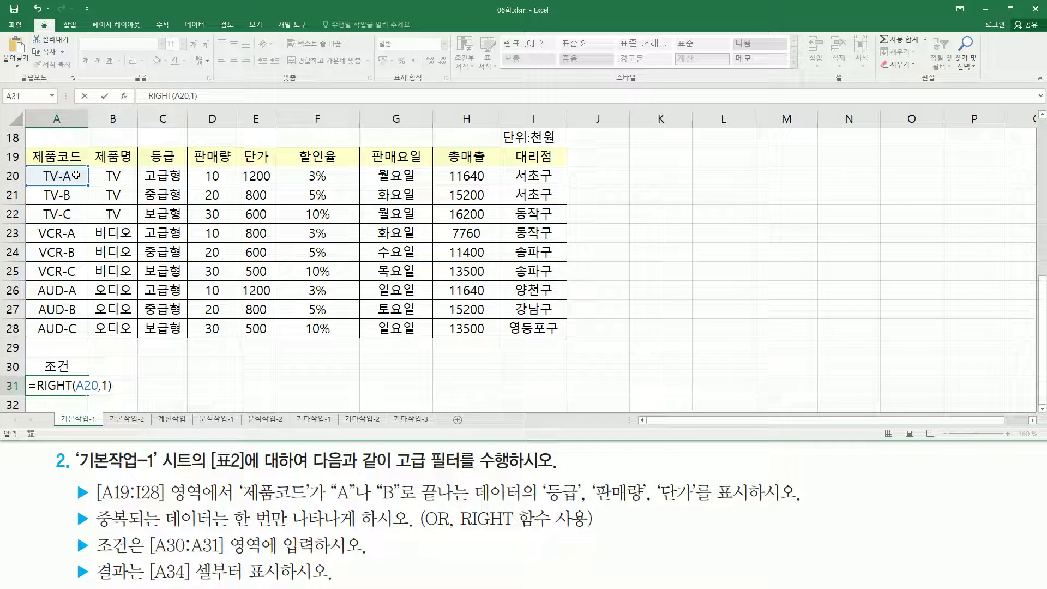
key(Return)
key(Up)
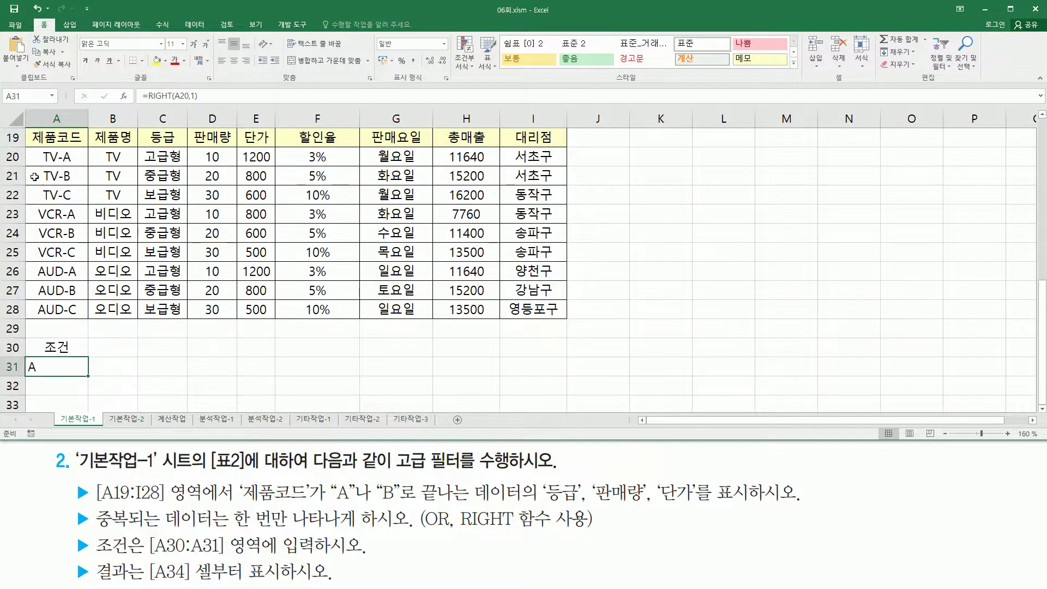
Step: Rewrite the criteria formula in A31 as =or( RIGHT(A20,1)="A" , RIGHT(A20,1)="B" )
double_click(53, 364)
drag(39, 367, 181, 377)
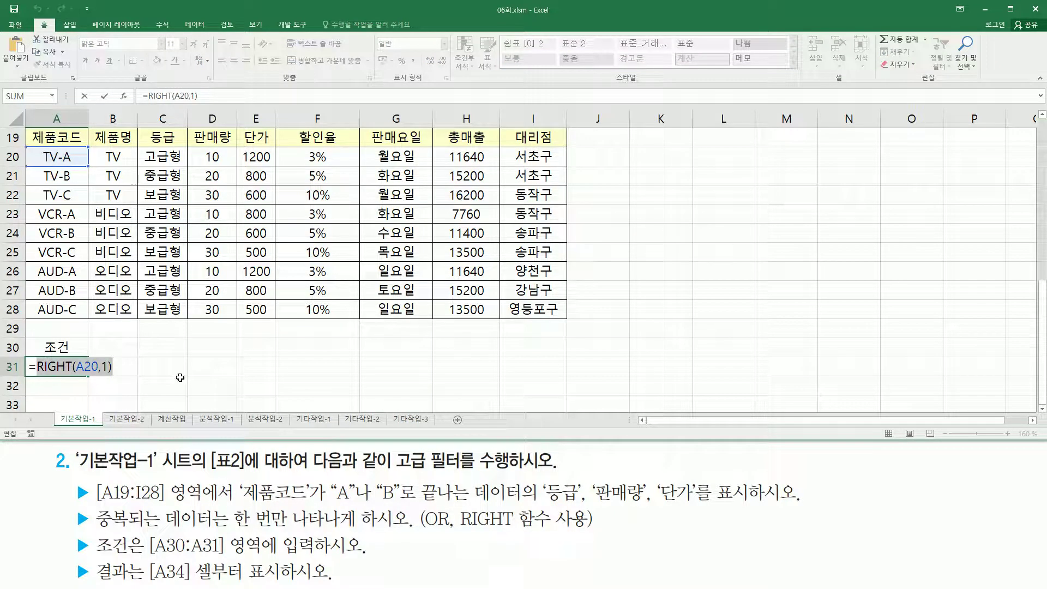
key(ctrl+x)
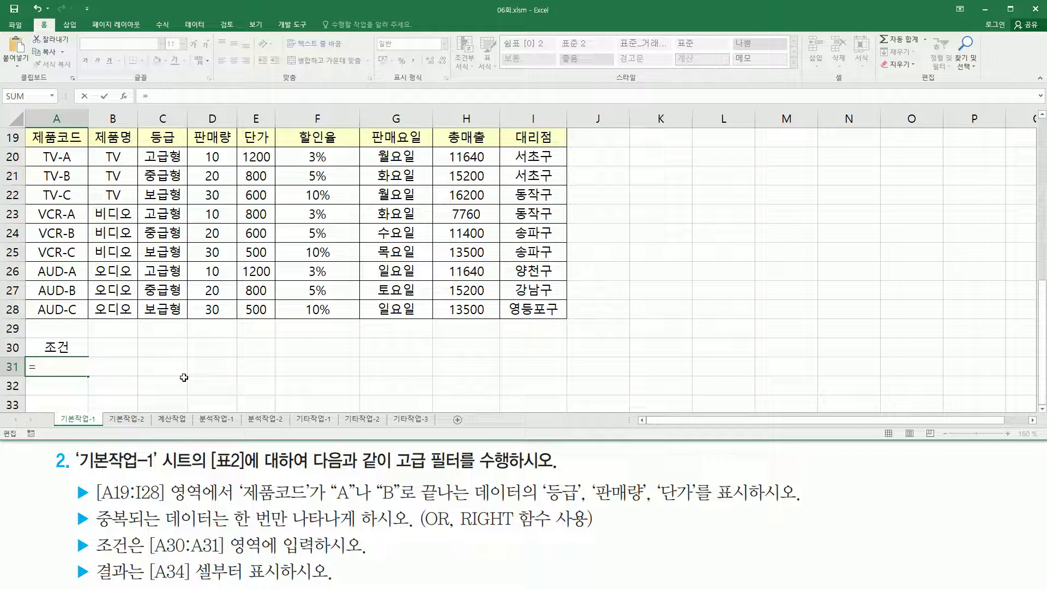
text(or()
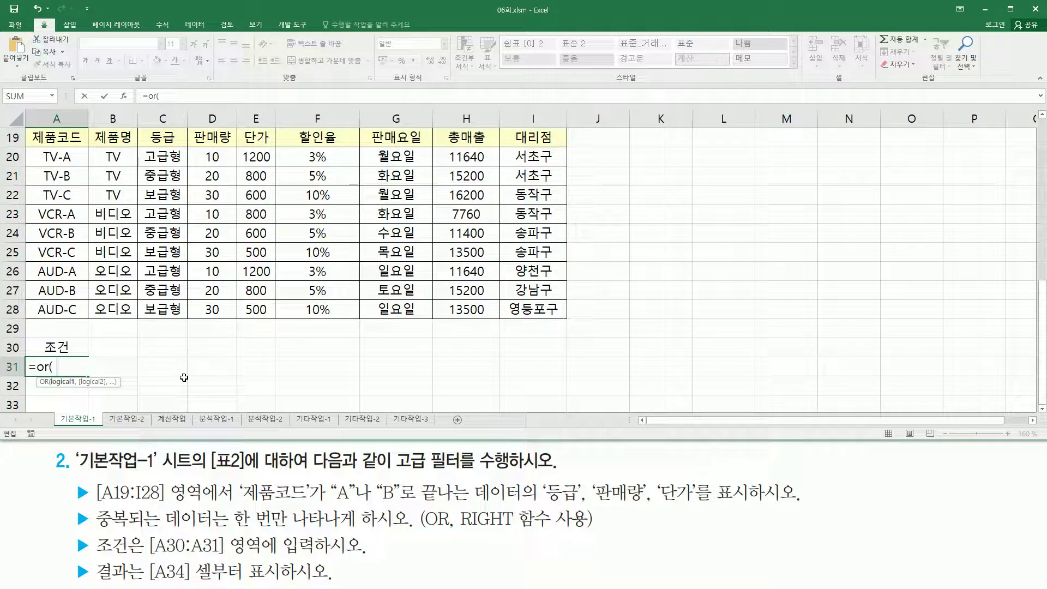
text(RIGHT(A20,1))
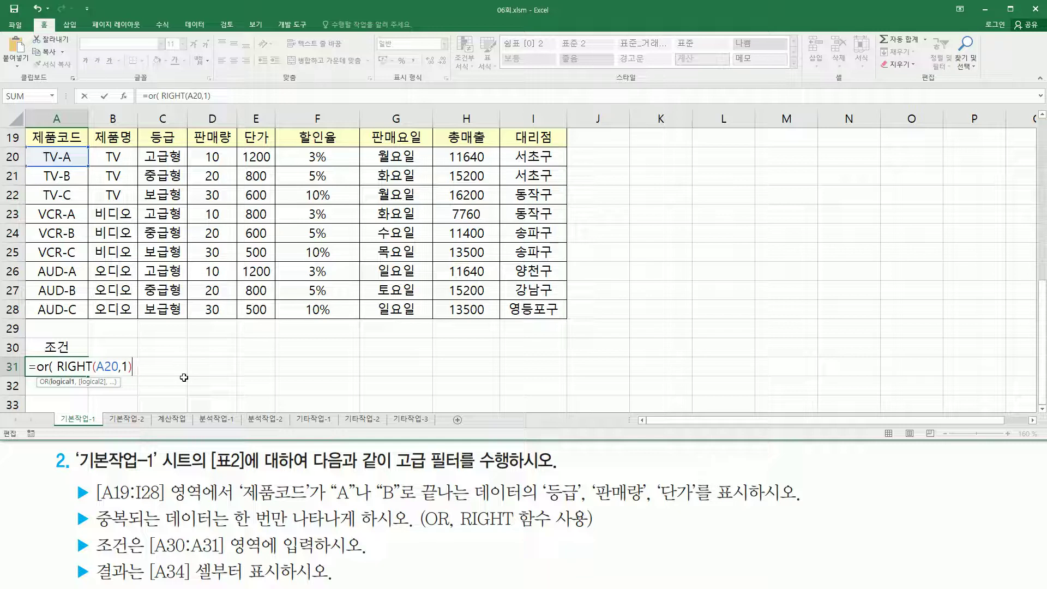
text(="A" , )
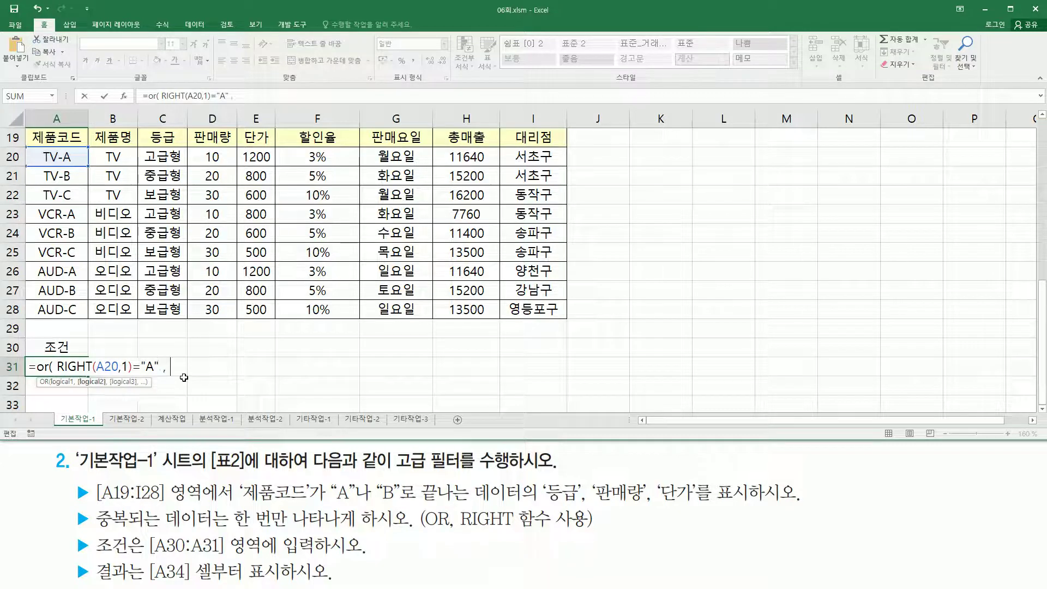
text(RIGHT(A20,1))
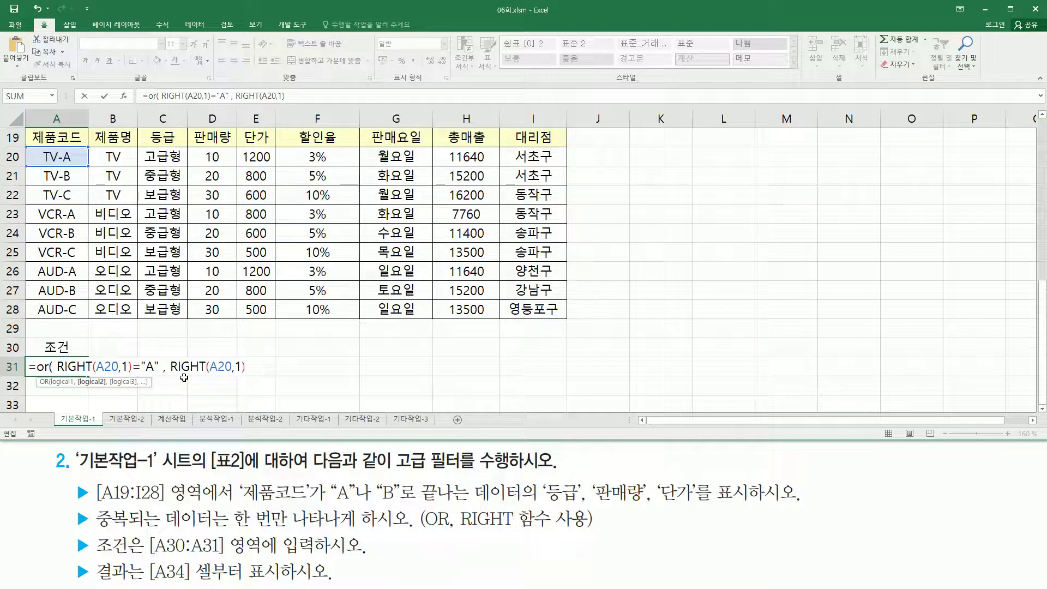
text(="B)
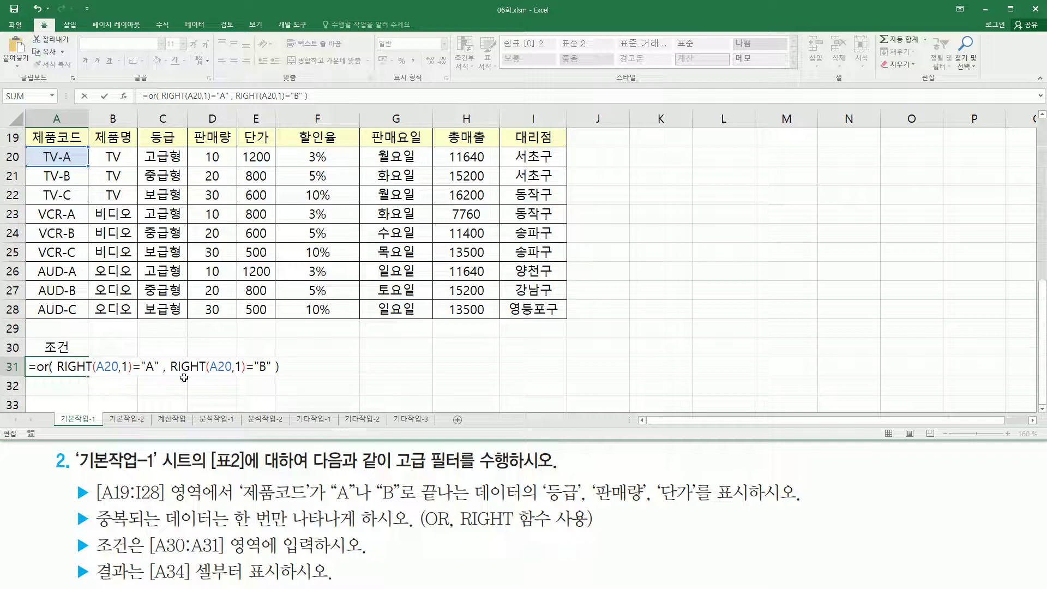
key(Return)
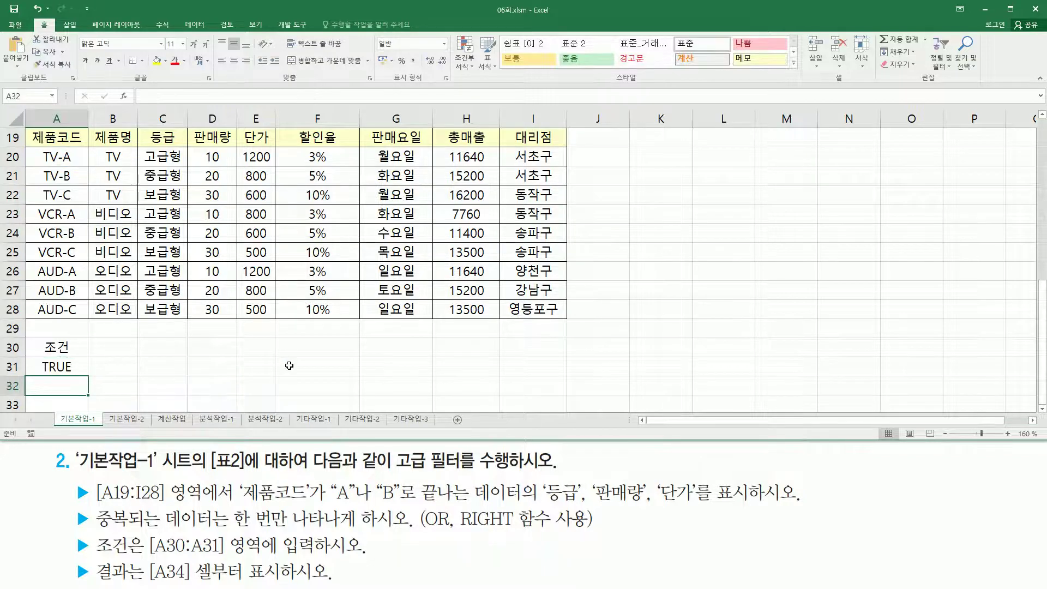
click(72, 366)
drag(36, 358, 80, 376)
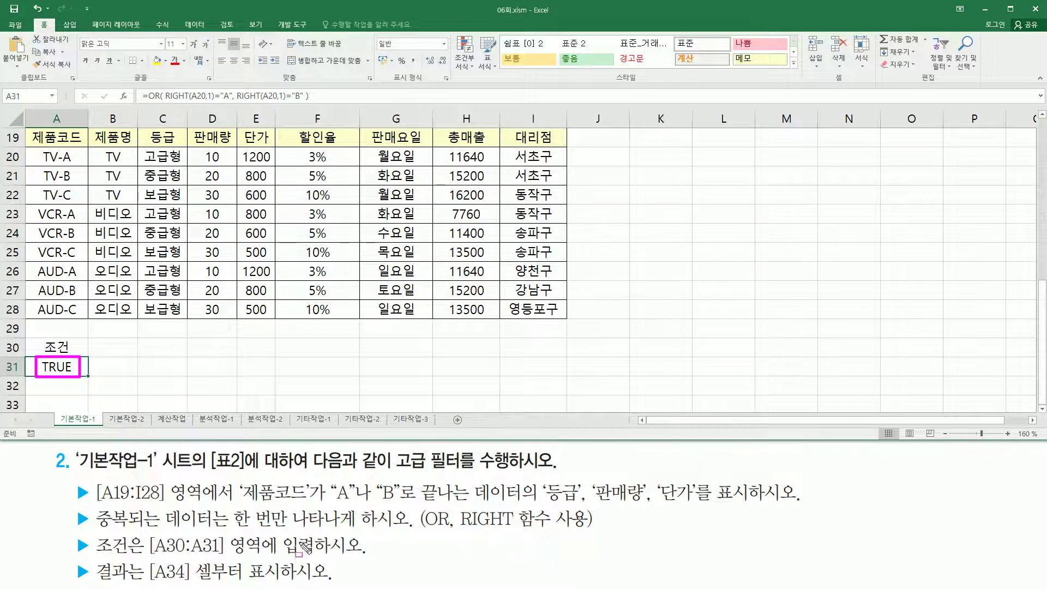
mouse_move(146, 556)
mouse_down()
mouse_move(152, 572)
mouse_move(277, 584)
mouse_up()
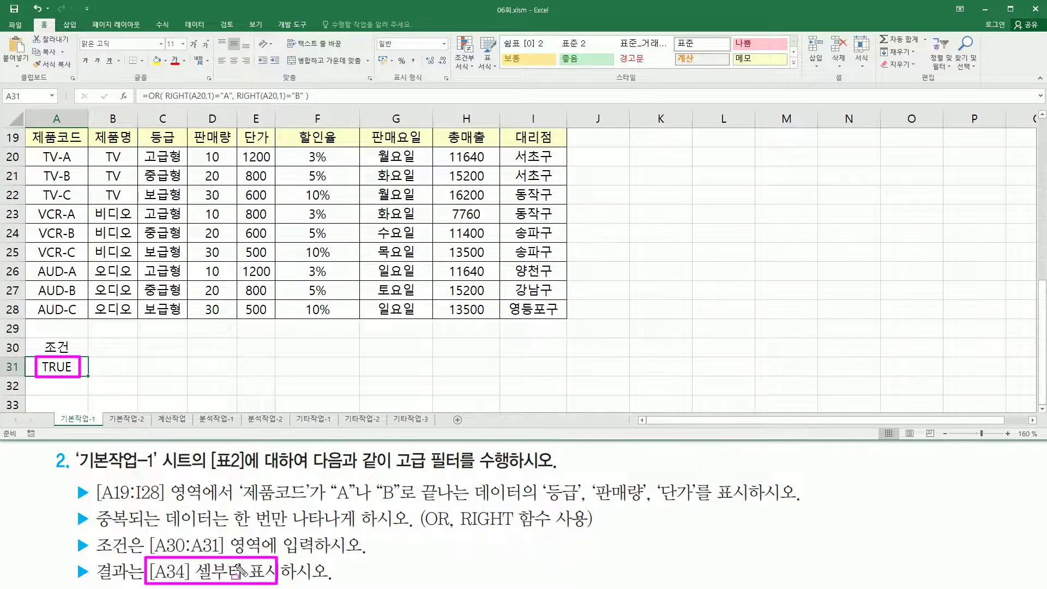
mouse_move(29, 131)
mouse_down()
mouse_move(87, 155)
mouse_move(567, 152)
mouse_up()
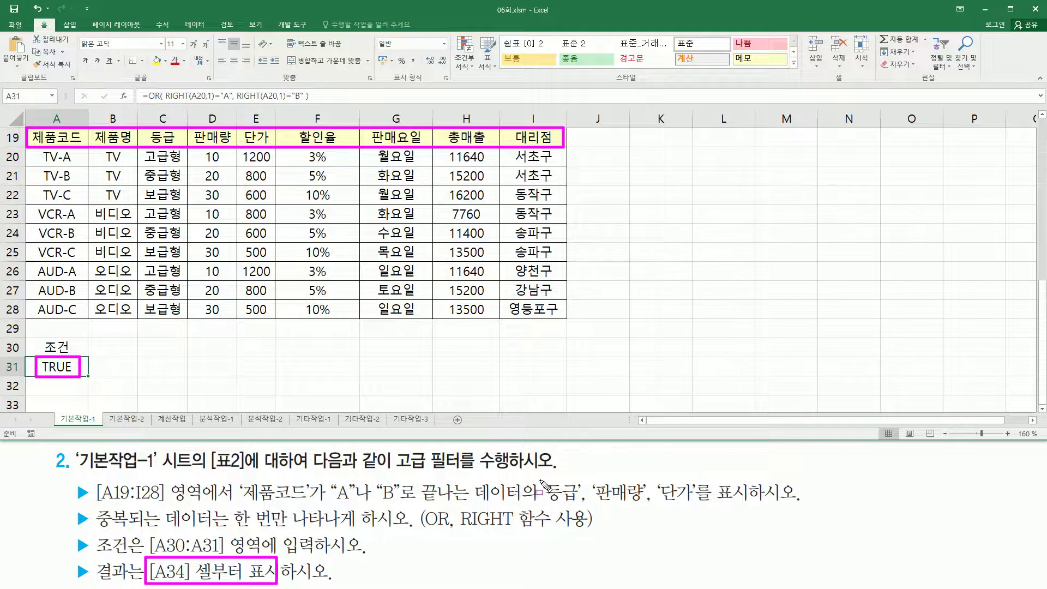
mouse_move(543, 474)
mouse_down()
mouse_move(584, 512)
mouse_move(754, 511)
mouse_up()
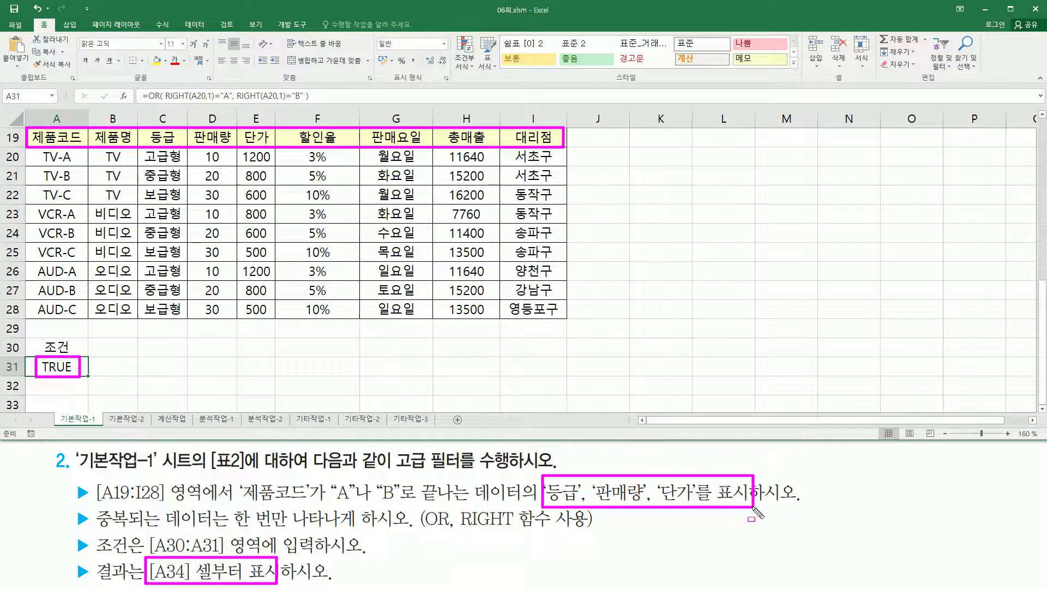
key(Escape)
Step: Copy the headers 등급, 판매량 and 단가 from row 19 into A34:C34 as the filter's output headings
click(161, 137)
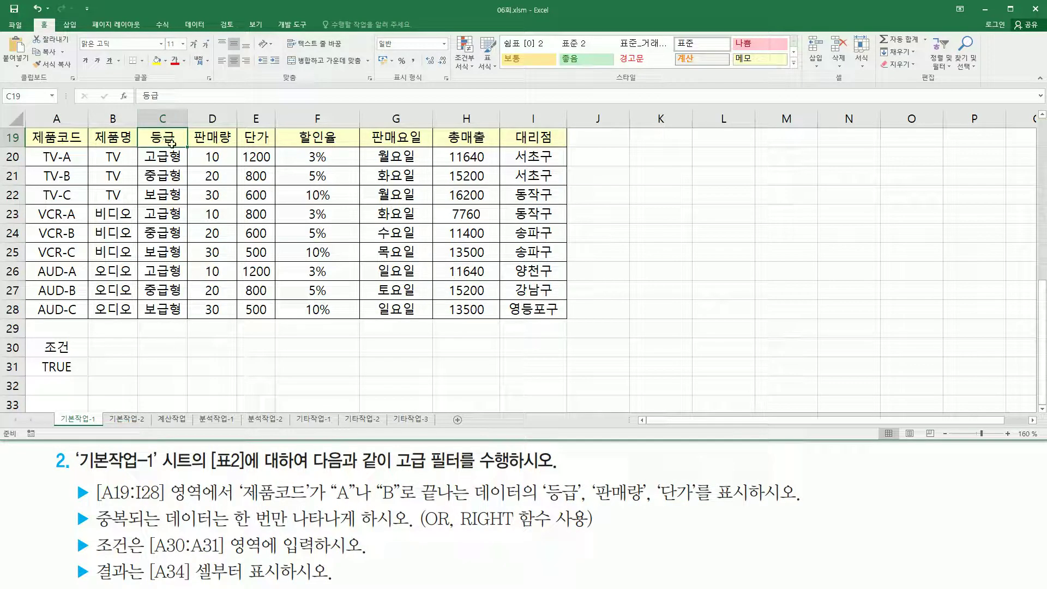
ctrl+click(213, 137)
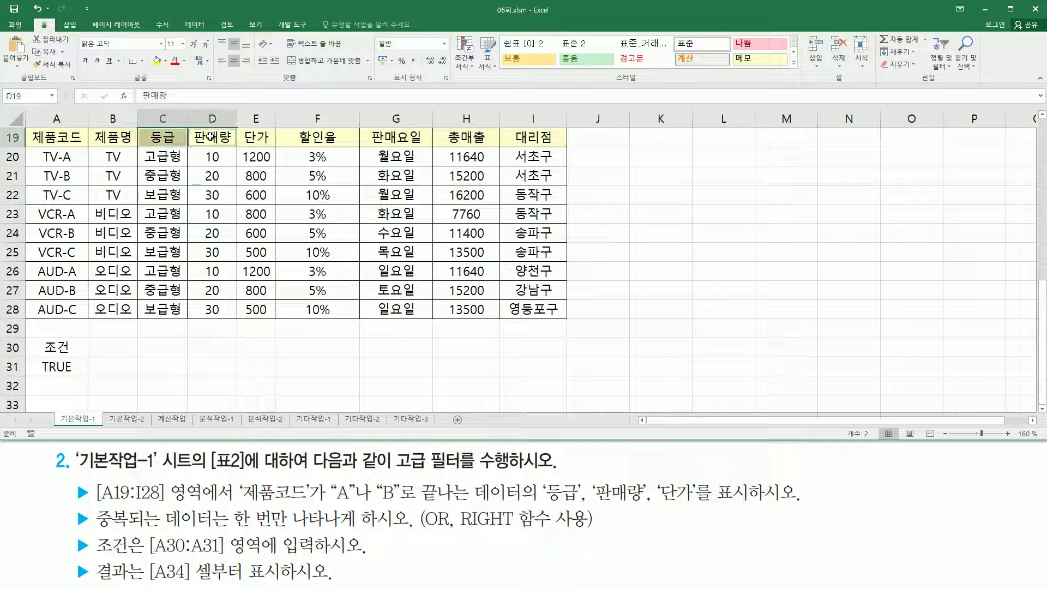
ctrl+click(254, 136)
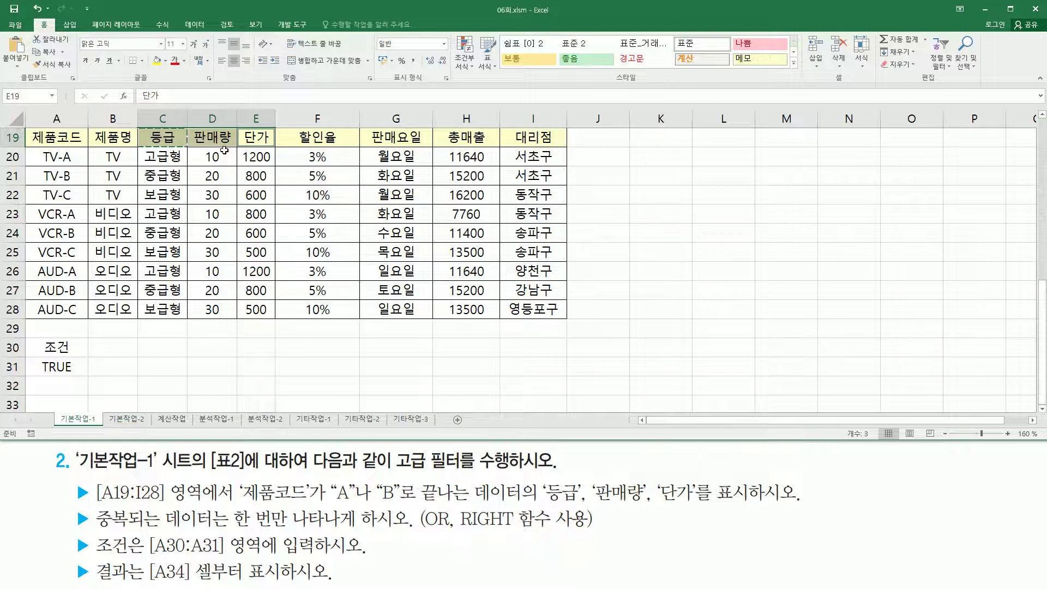
key(ctrl+c)
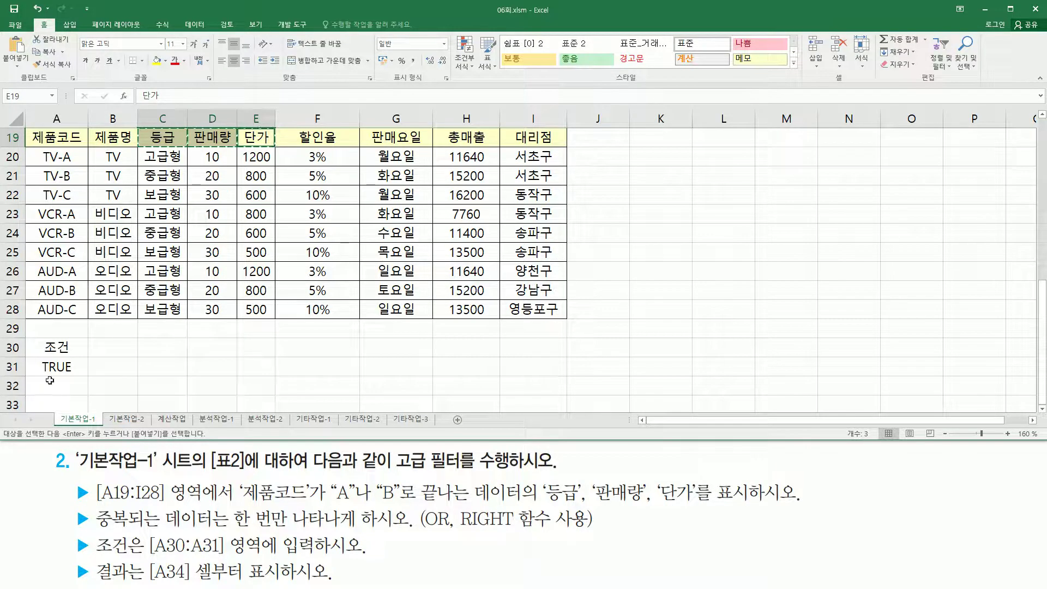
click(63, 403)
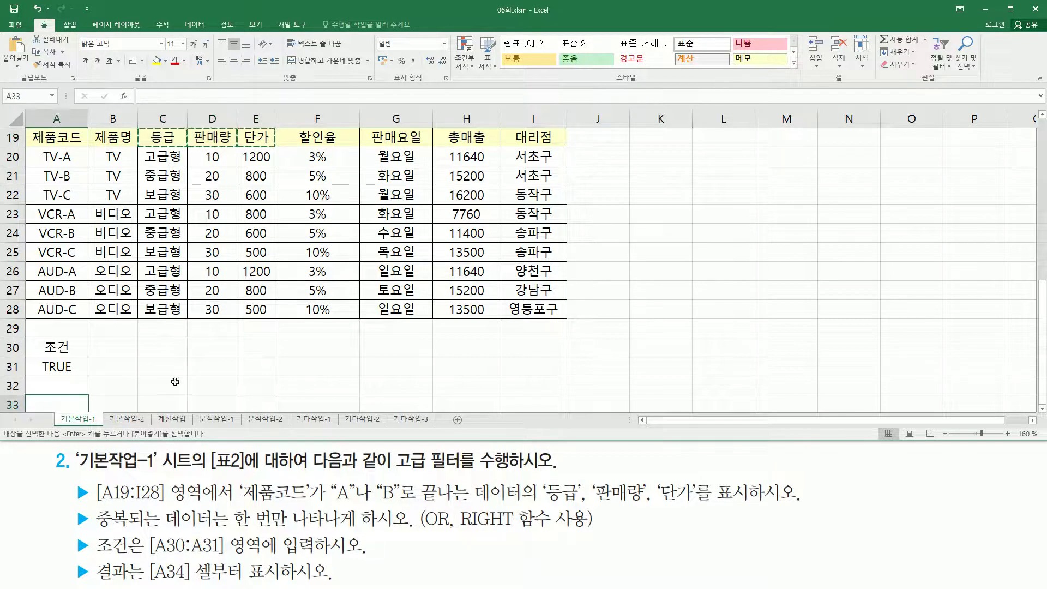
scroll(365, 385, down, 1)
click(73, 386)
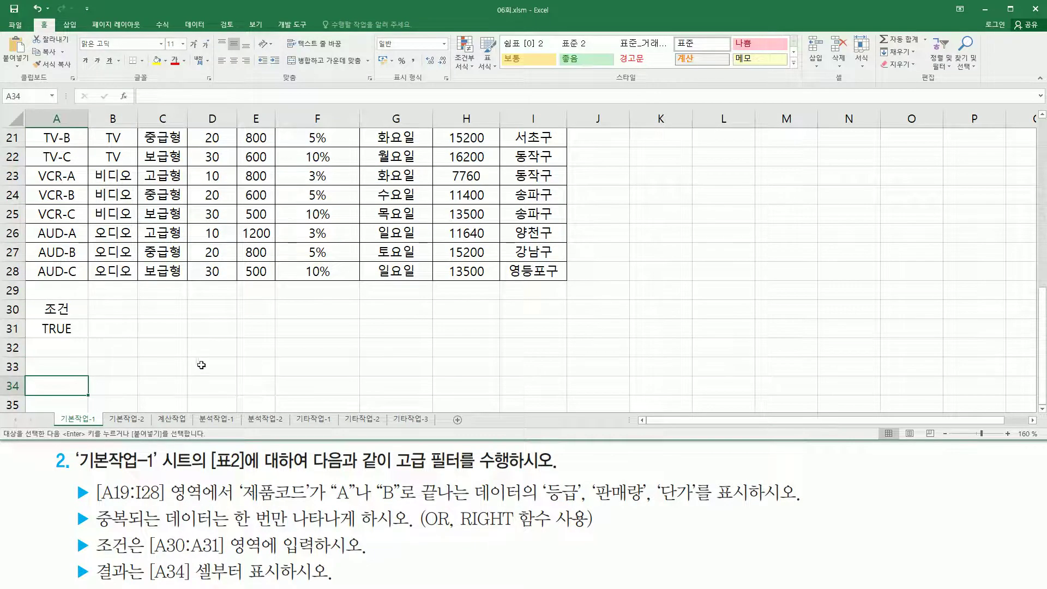
key(ctrl+v)
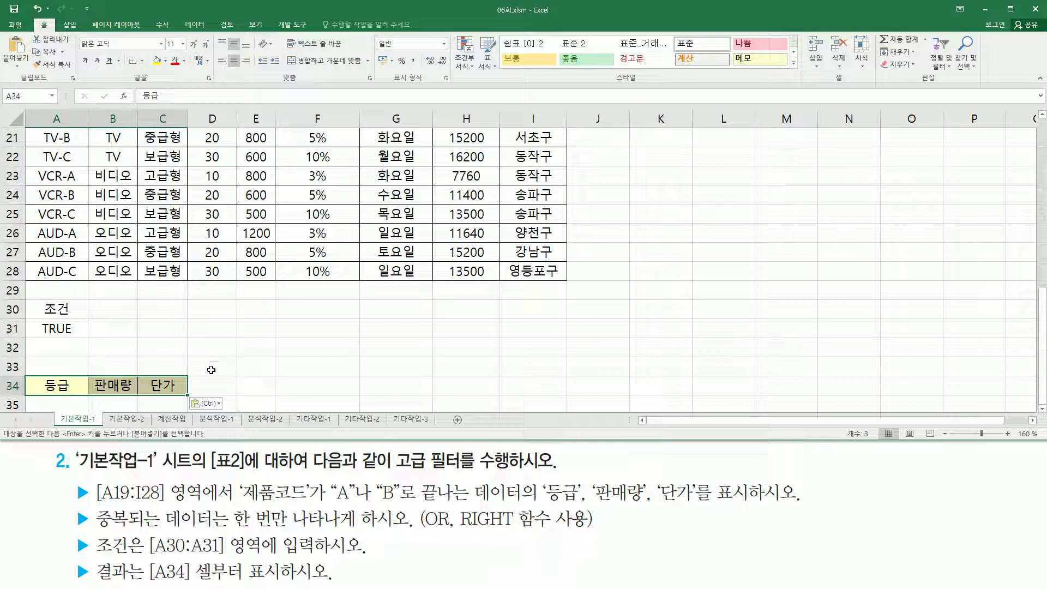
click(212, 382)
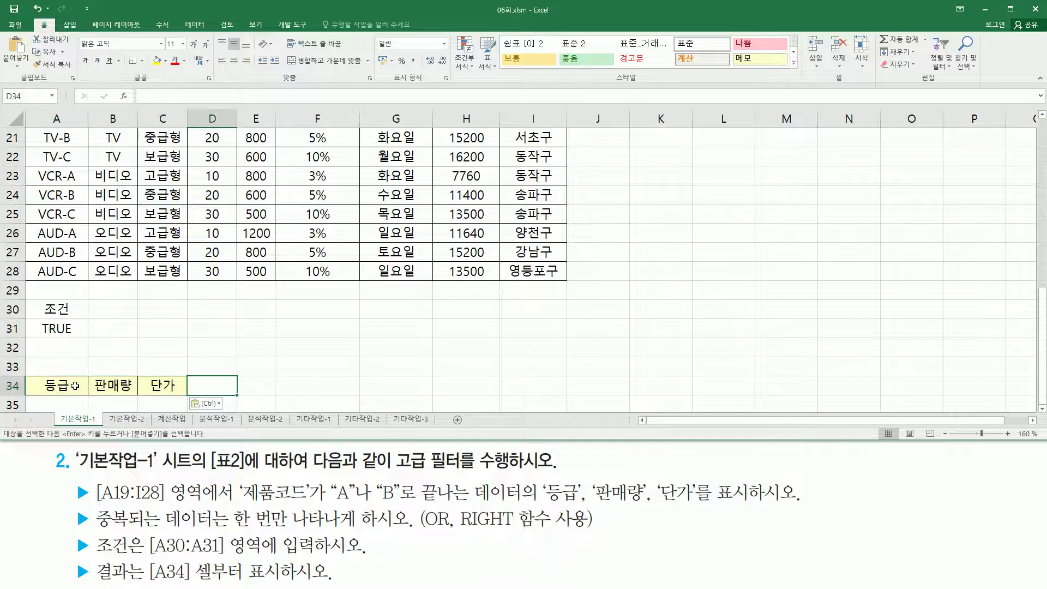
drag(46, 386, 151, 391)
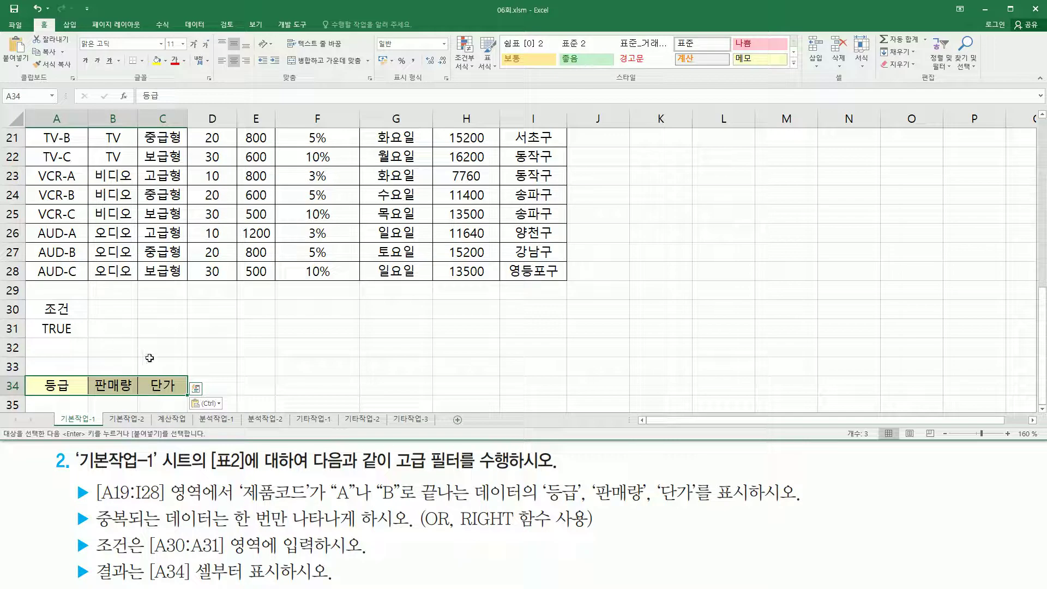
click(162, 329)
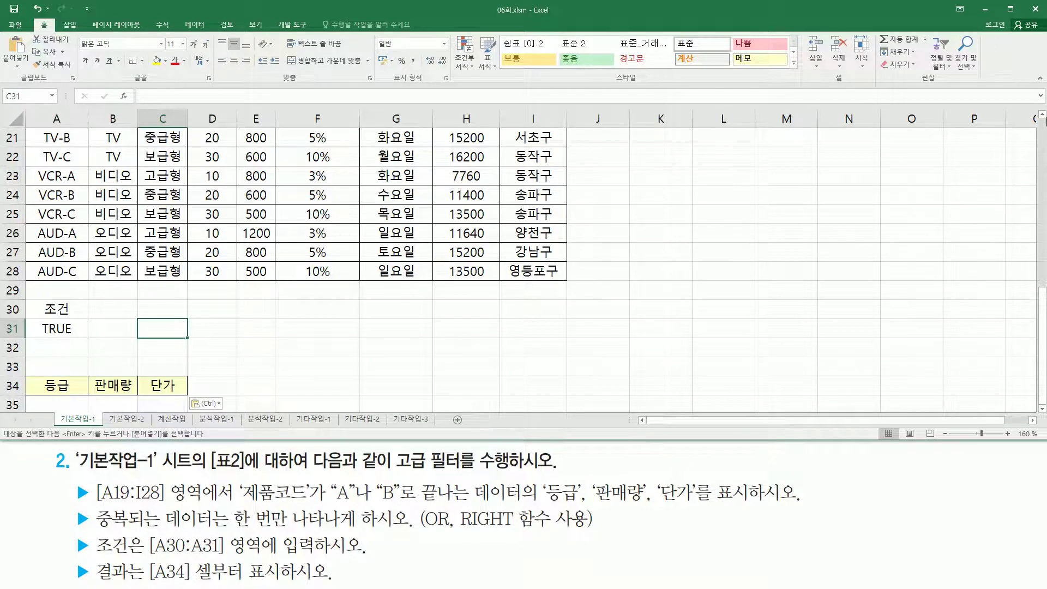
scroll(1041, 113, up, 2)
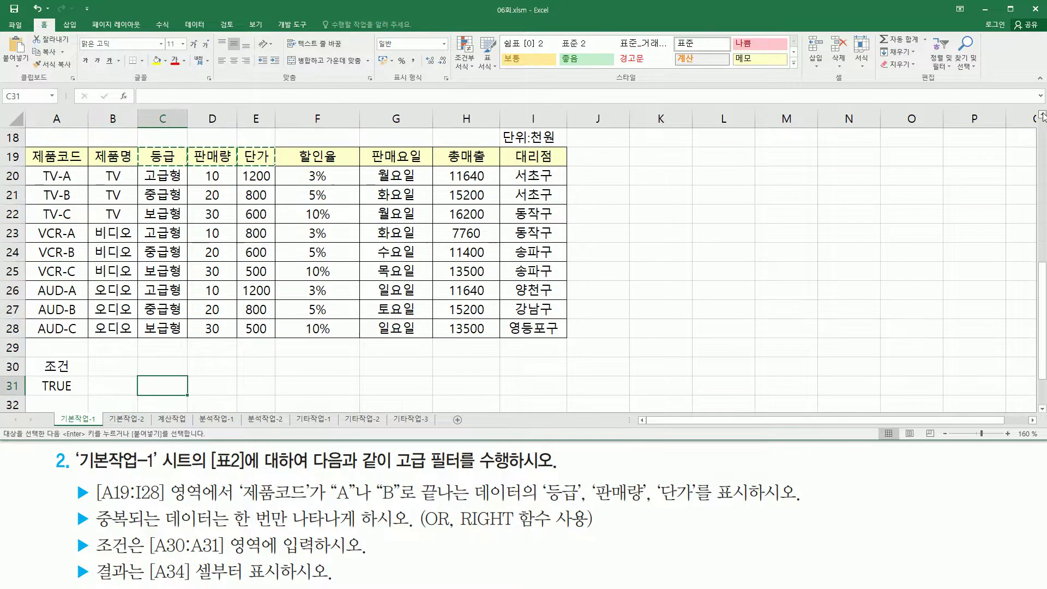
click(79, 210)
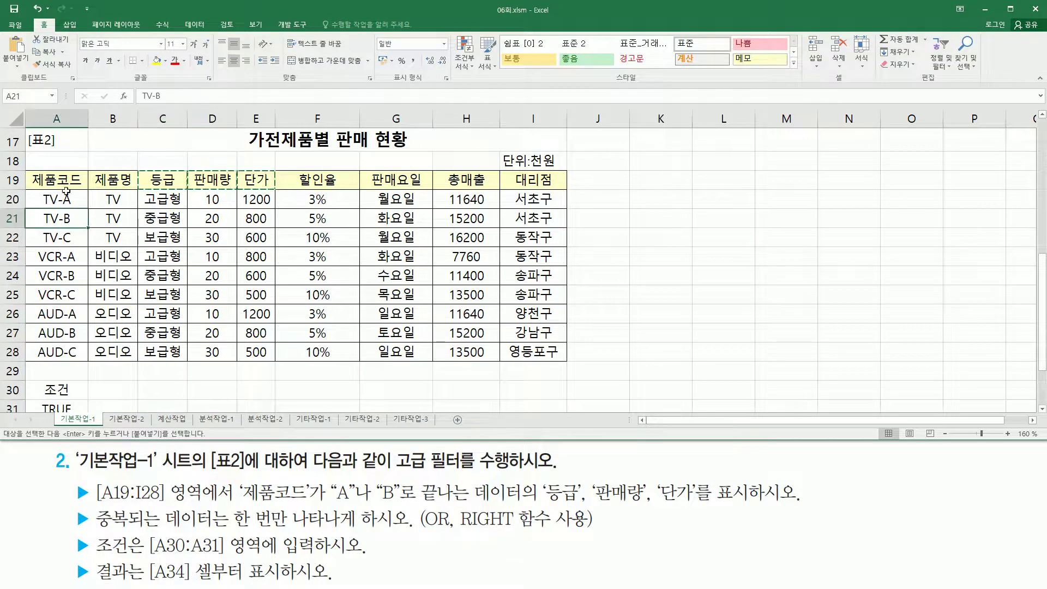
click(62, 179)
drag(63, 179, 506, 353)
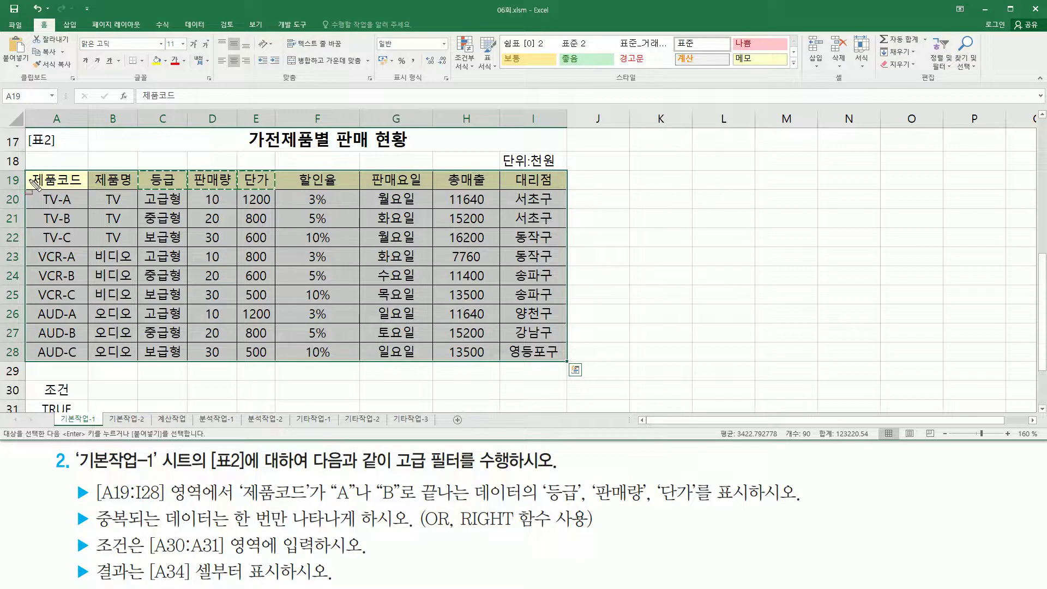
click(307, 294)
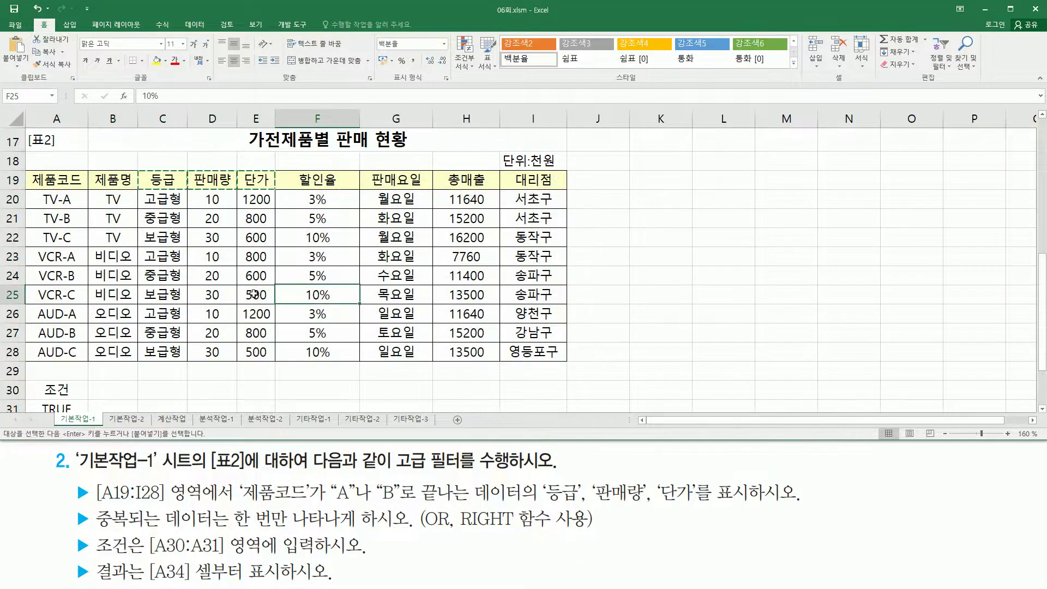
key(Up)
key(Up)
key(Up)
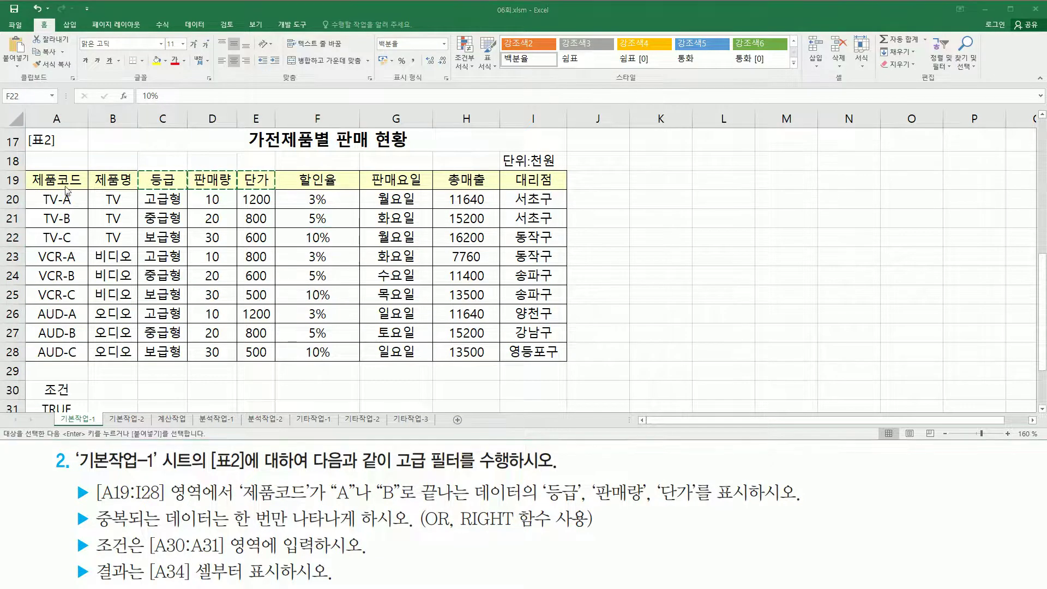
drag(32, 171, 559, 360)
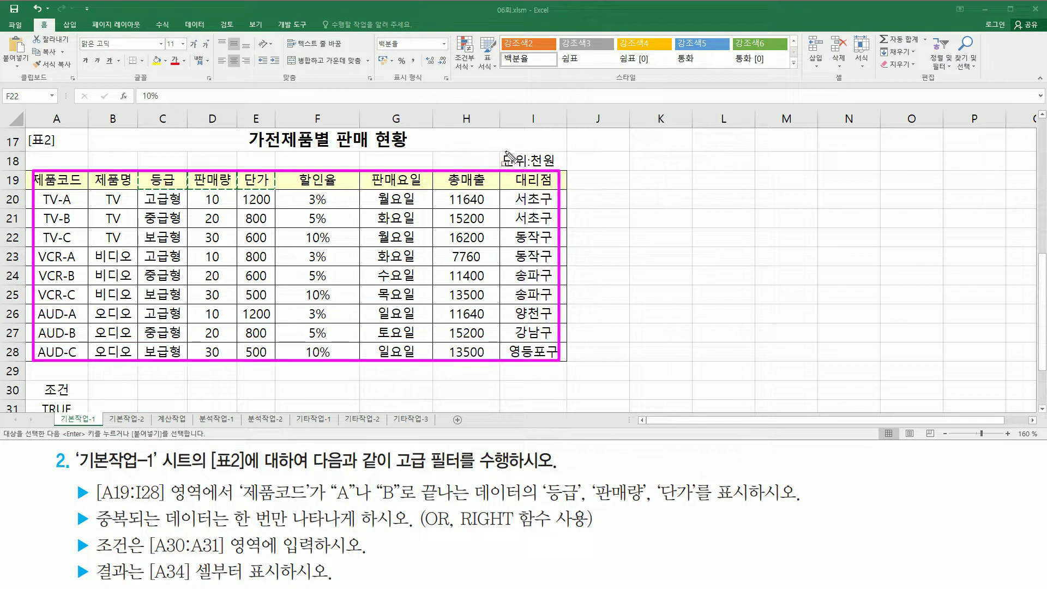
drag(503, 152, 563, 170)
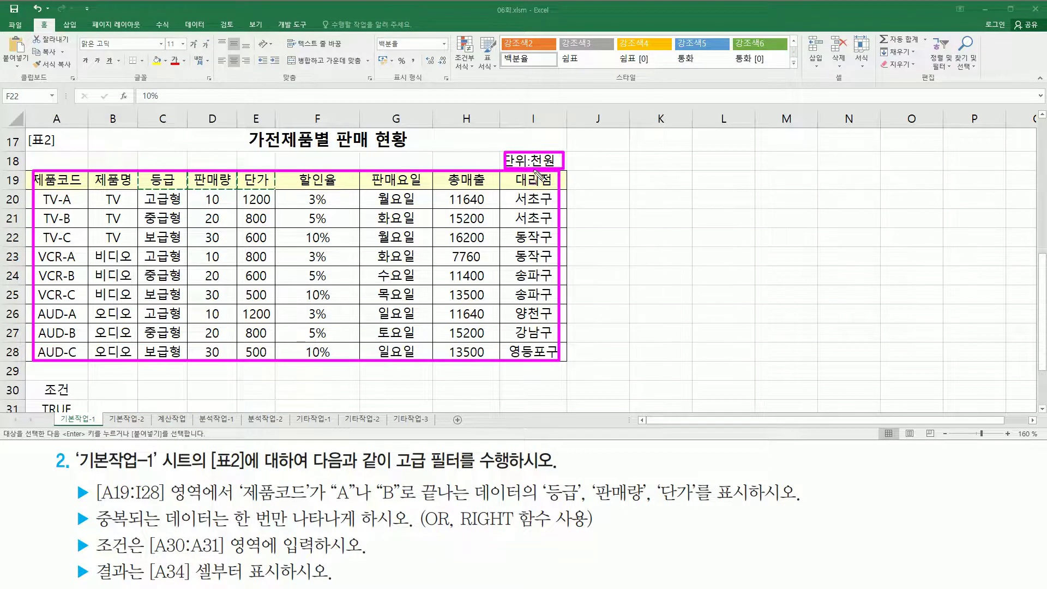
drag(237, 127, 417, 148)
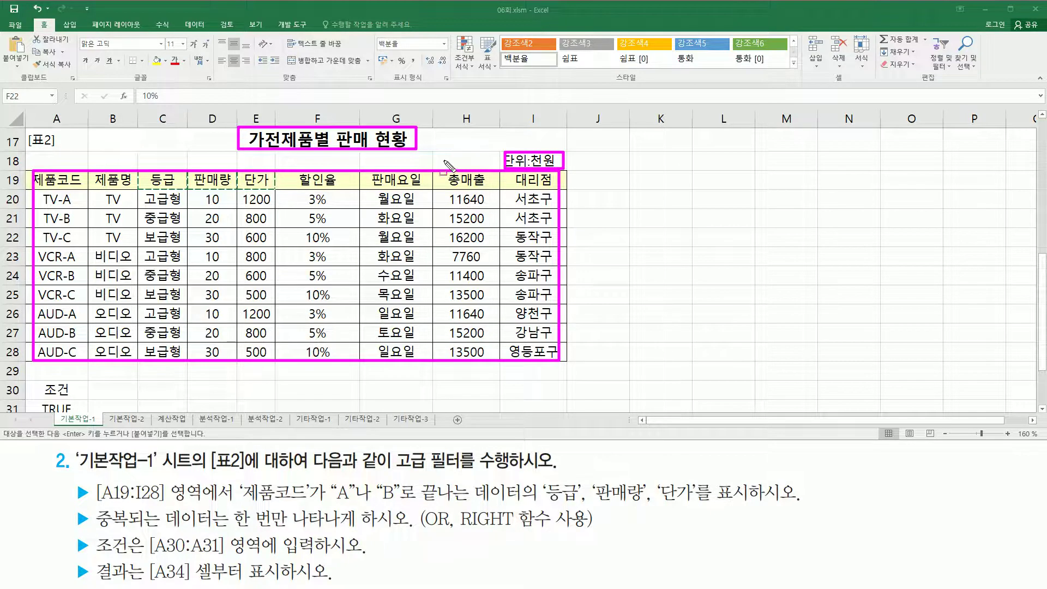
key(Escape)
Step: Try to start the Advanced Filter with only a single cell of the 가전제품별 판매 현황 table selected
click(327, 263)
click(204, 27)
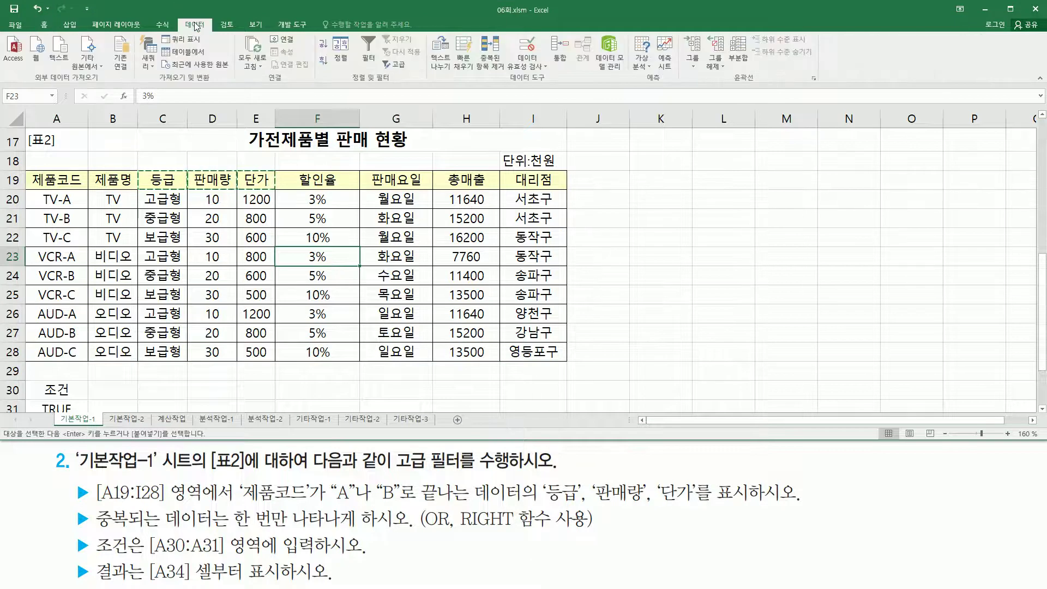
click(401, 66)
key(ctrl+alt+d)
drag(393, 295, 674, 295)
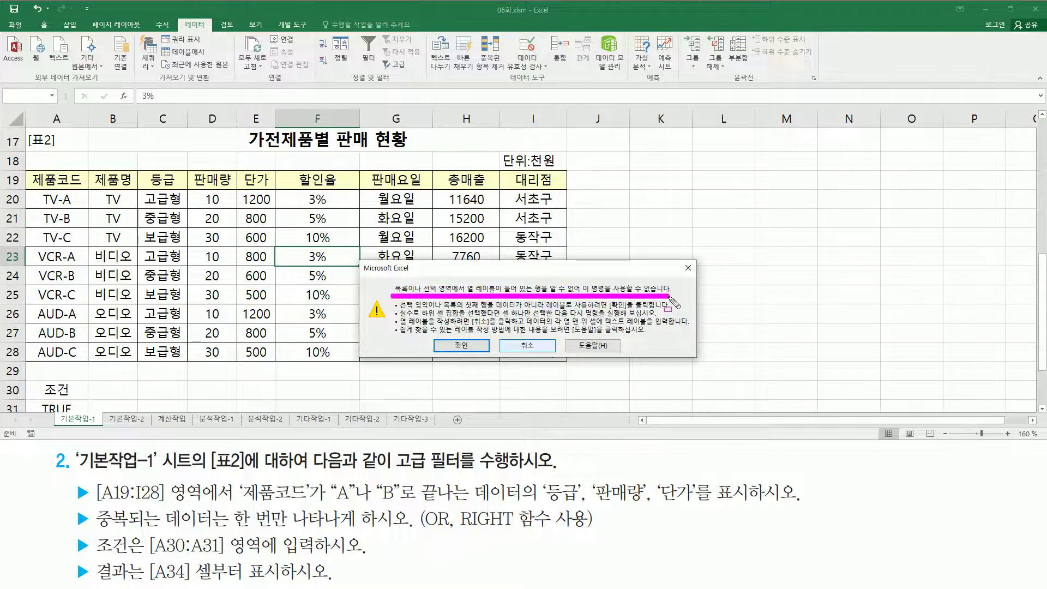
click(688, 268)
click(254, 240)
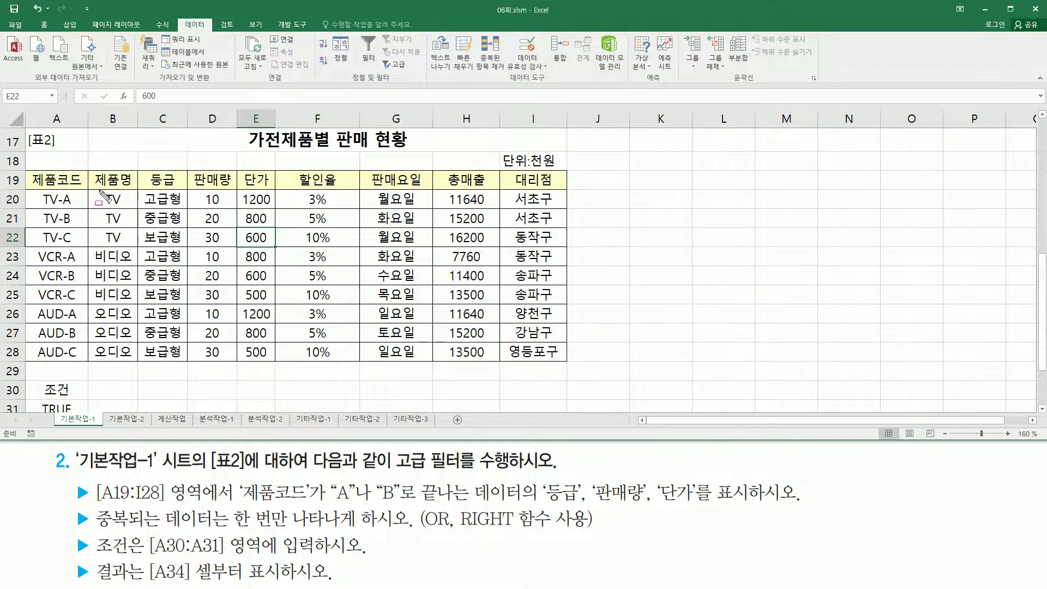
Step: Start an Advanced Filter on the list range A19:I28 and set its result to be copied to another location
mouse_move(33, 173)
mouse_down()
mouse_move(332, 292)
mouse_move(561, 357)
mouse_up()
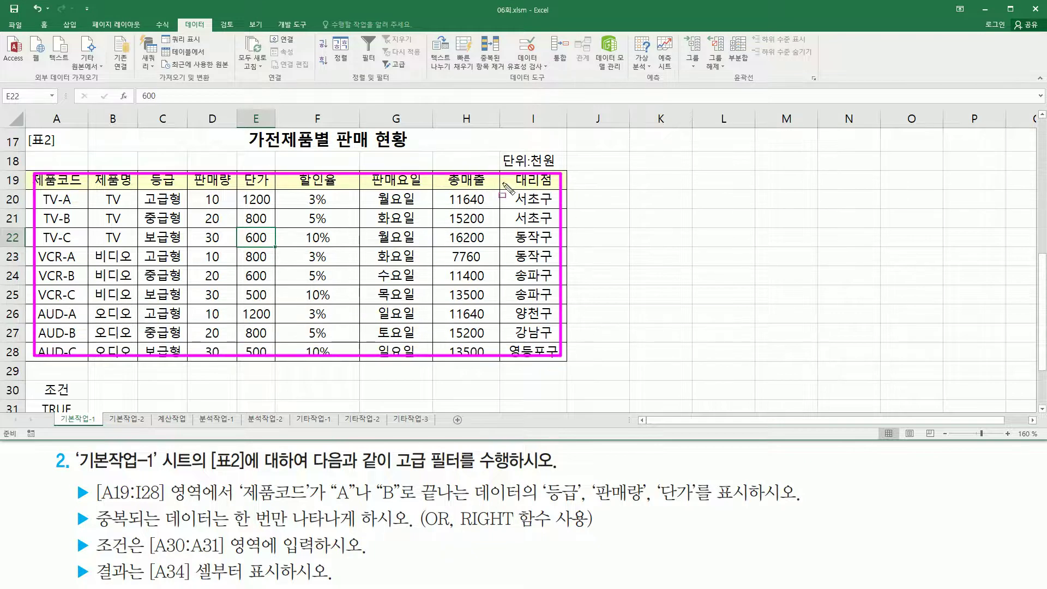
drag(8, 157, 521, 165)
drag(60, 181, 538, 357)
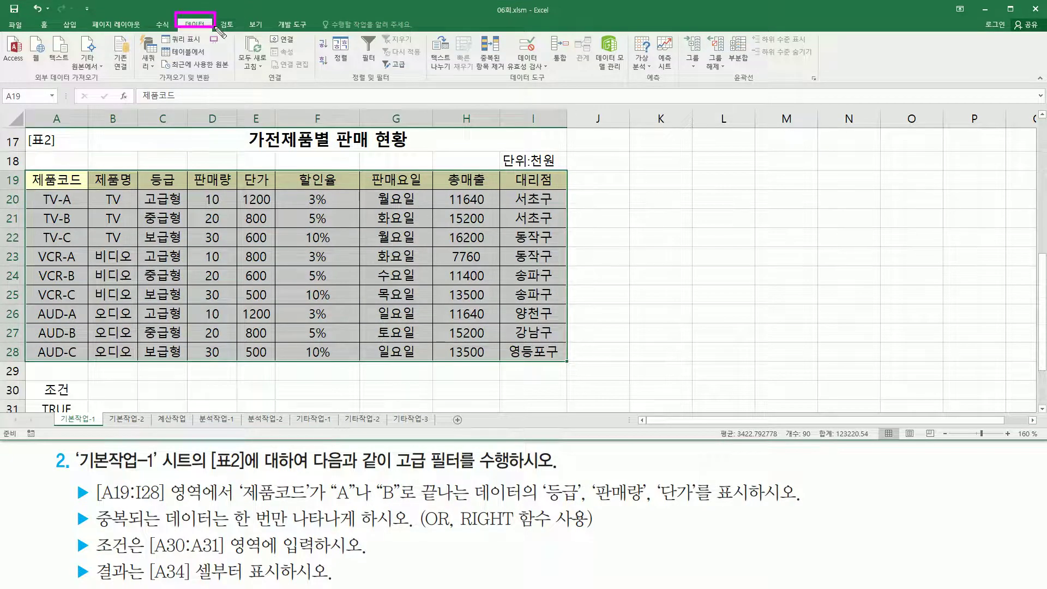
click(408, 67)
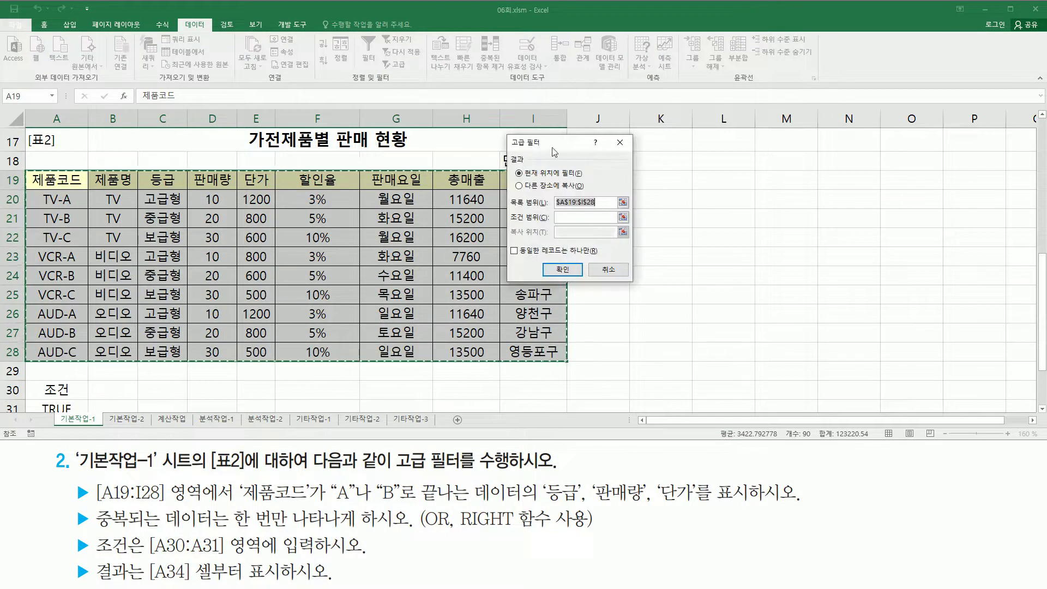
drag(549, 148, 644, 205)
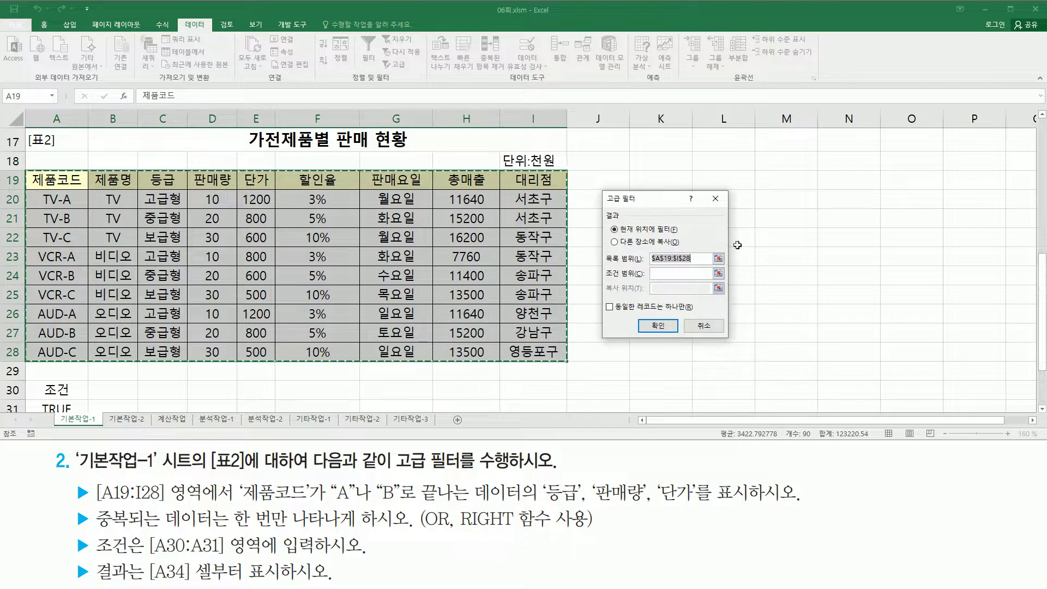
drag(604, 207, 690, 250)
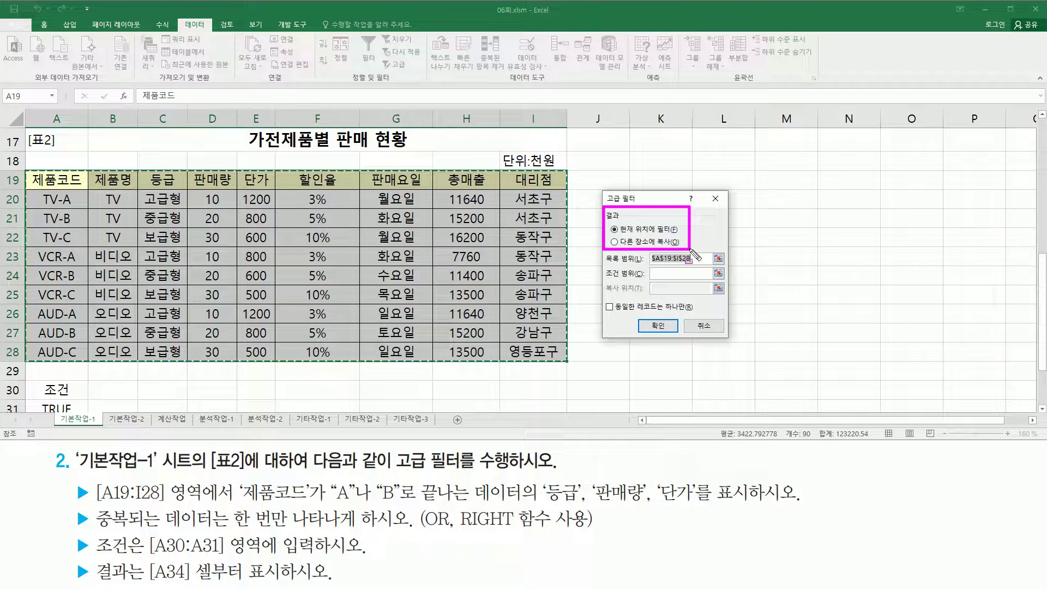
key(Escape)
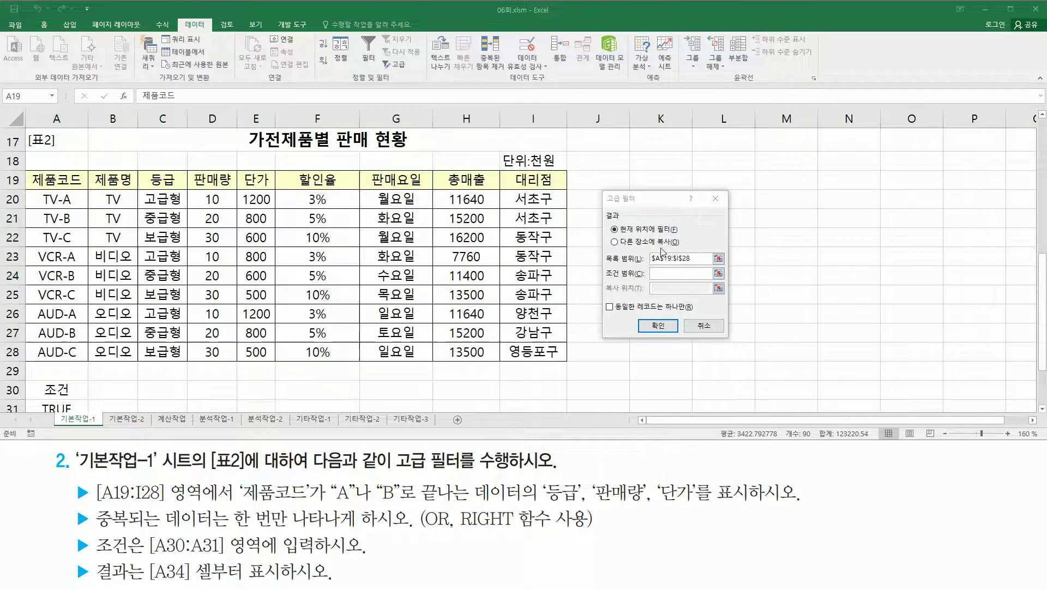
click(615, 242)
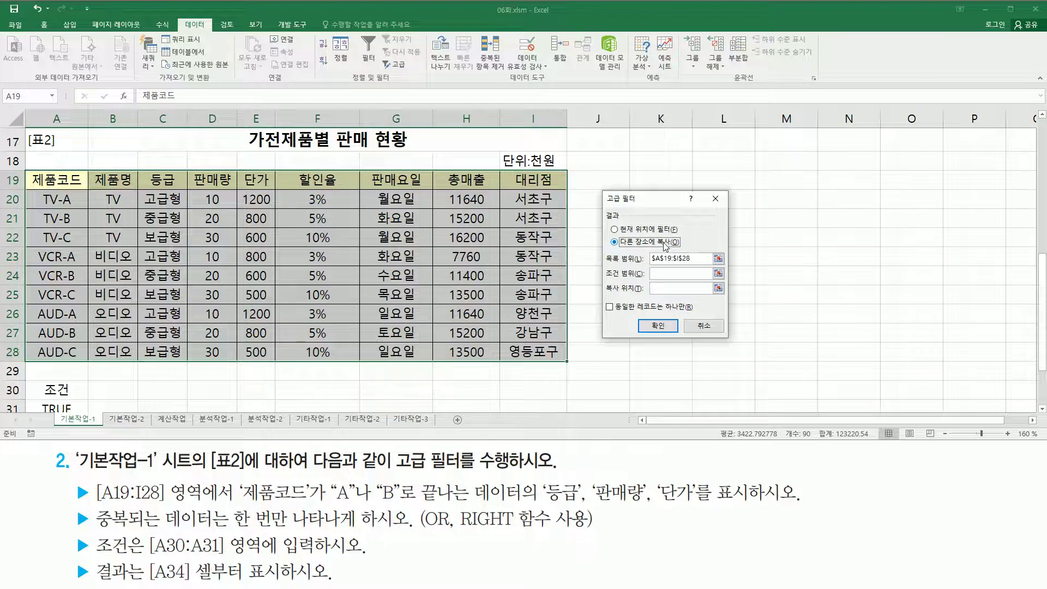
click(672, 258)
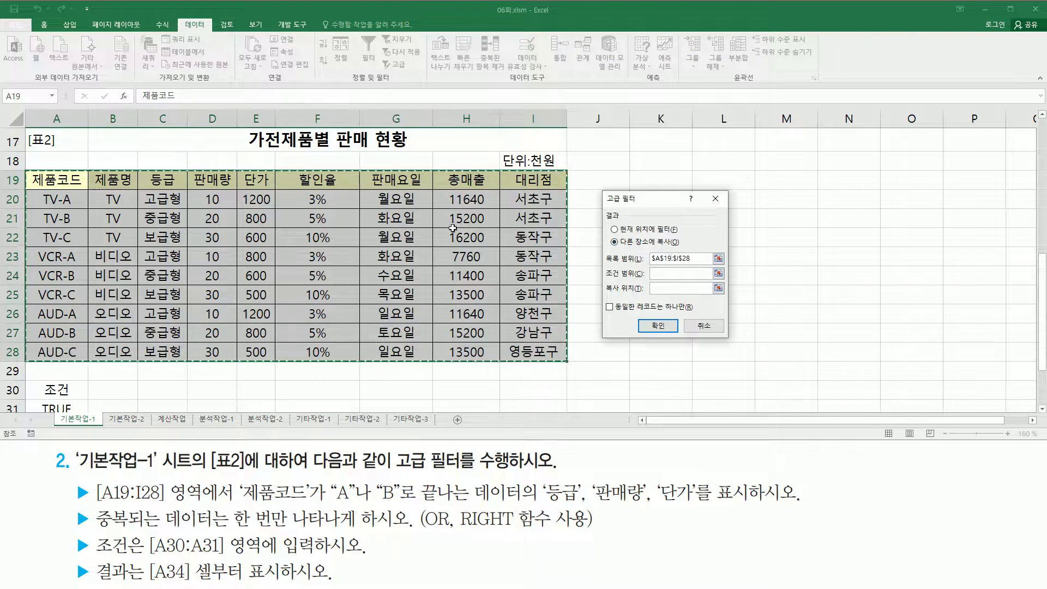
Step: Set the filter's criteria range to A30:A31 and its copy destination to A34:C34
click(667, 273)
drag(70, 388, 72, 404)
scroll(80, 379, down, 3)
scroll(80, 379, down, 1)
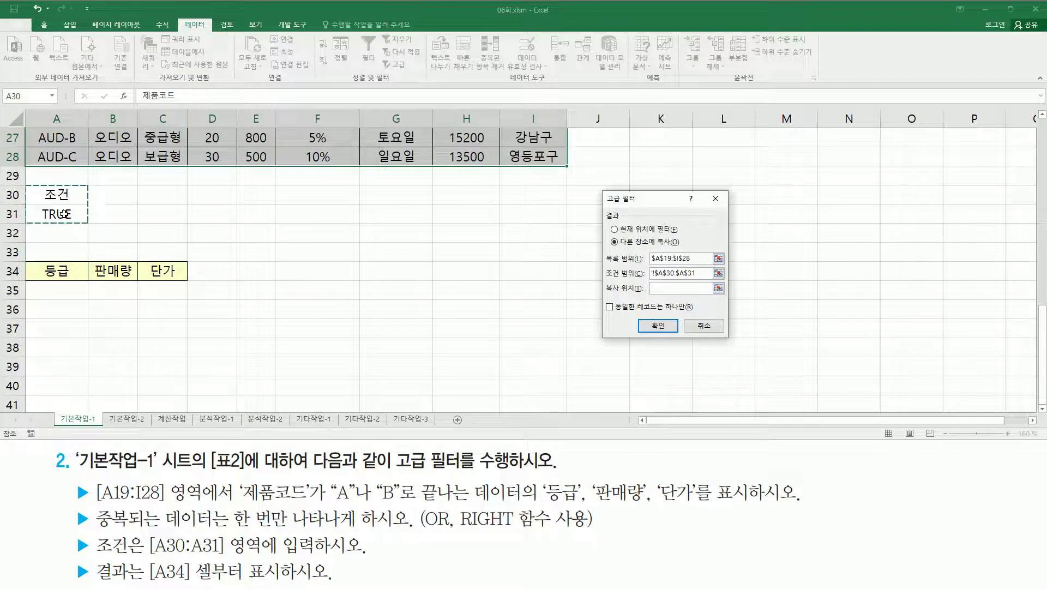
click(664, 286)
drag(57, 272, 154, 271)
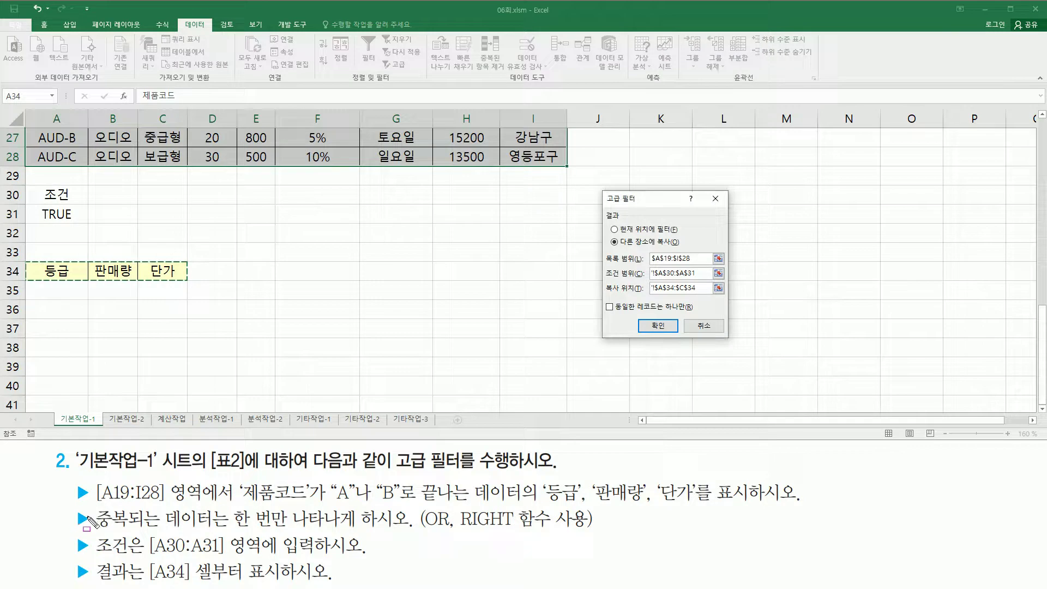
Step: Restrict the Advanced Filter to unique records only and run it
drag(94, 531, 417, 533)
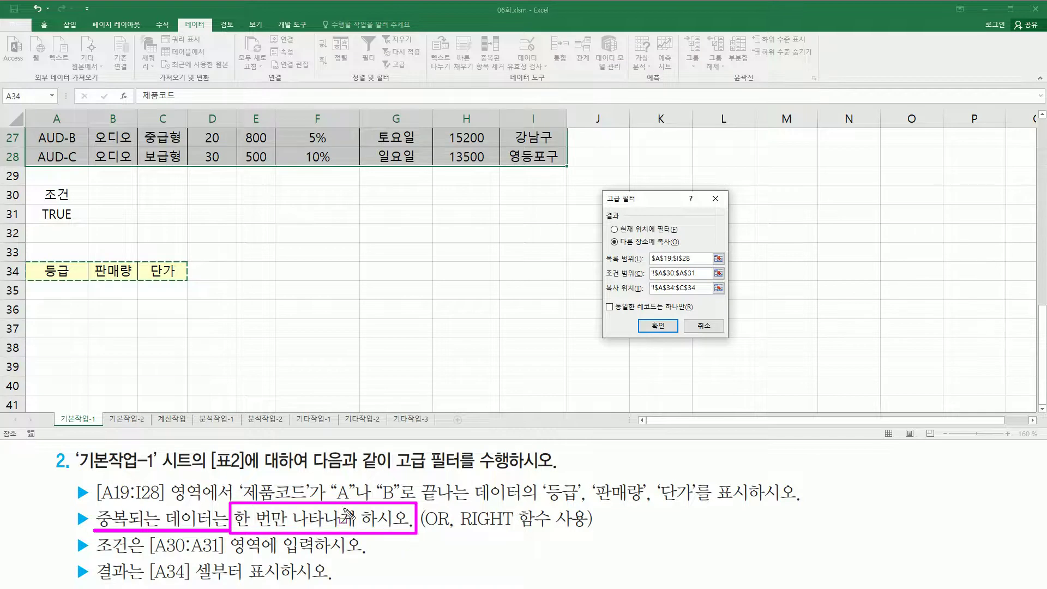
mouse_move(605, 297)
mouse_down()
mouse_move(620, 312)
mouse_move(709, 317)
mouse_up()
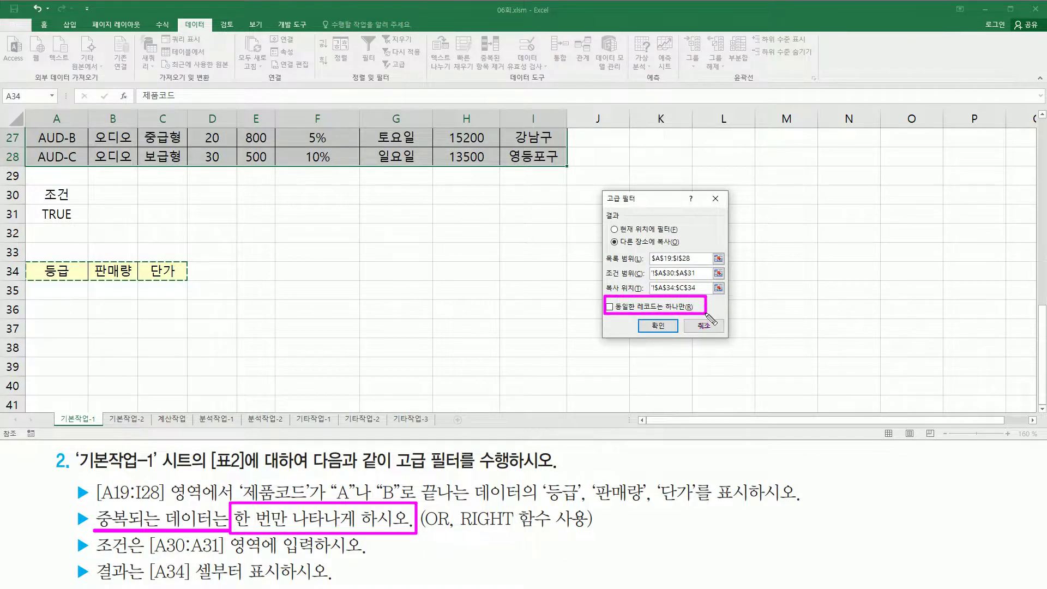
key(Escape)
click(610, 307)
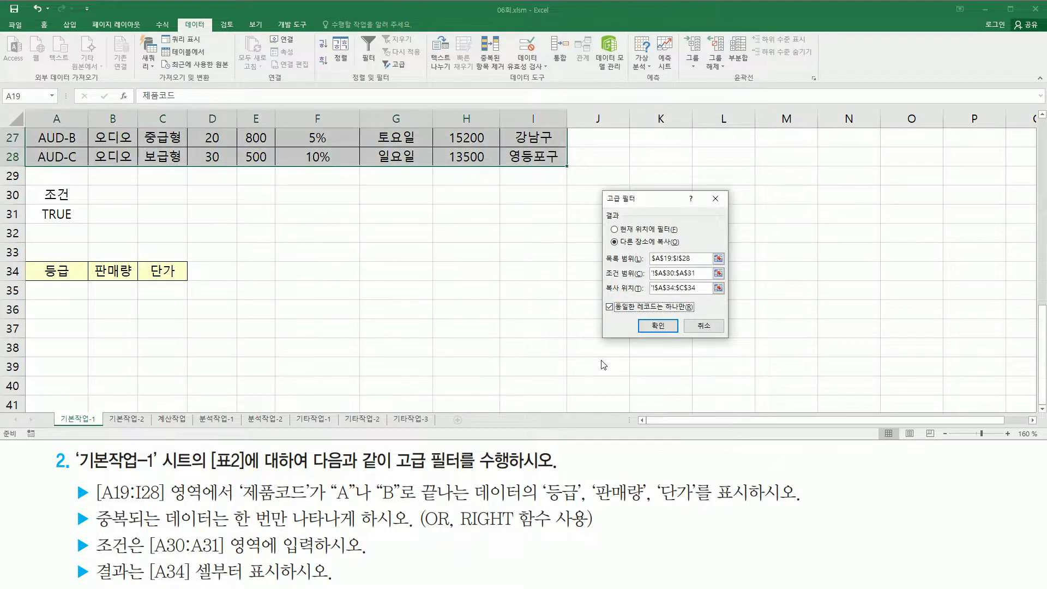
click(657, 326)
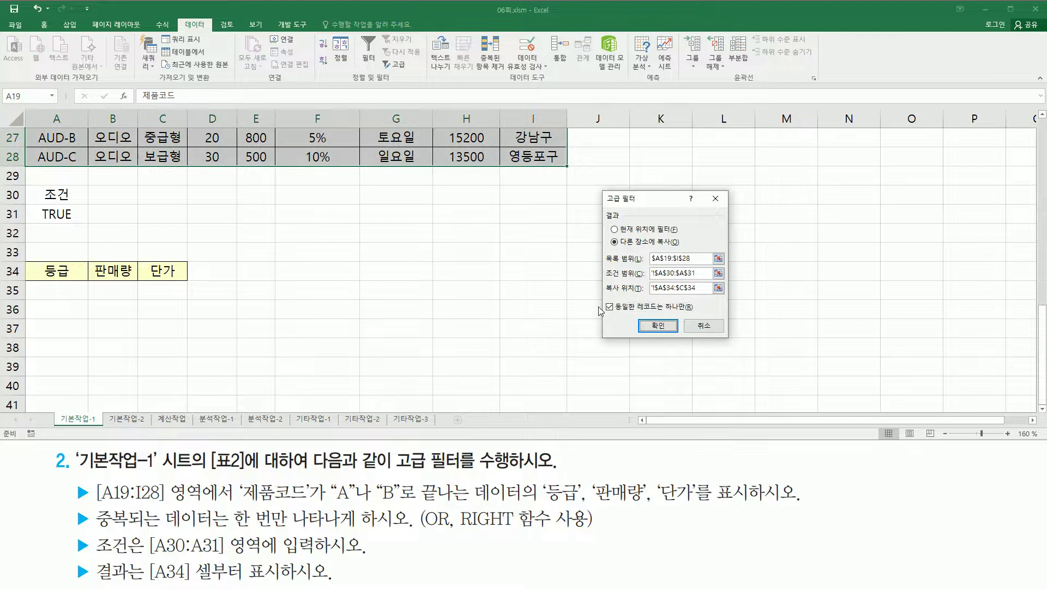
click(652, 327)
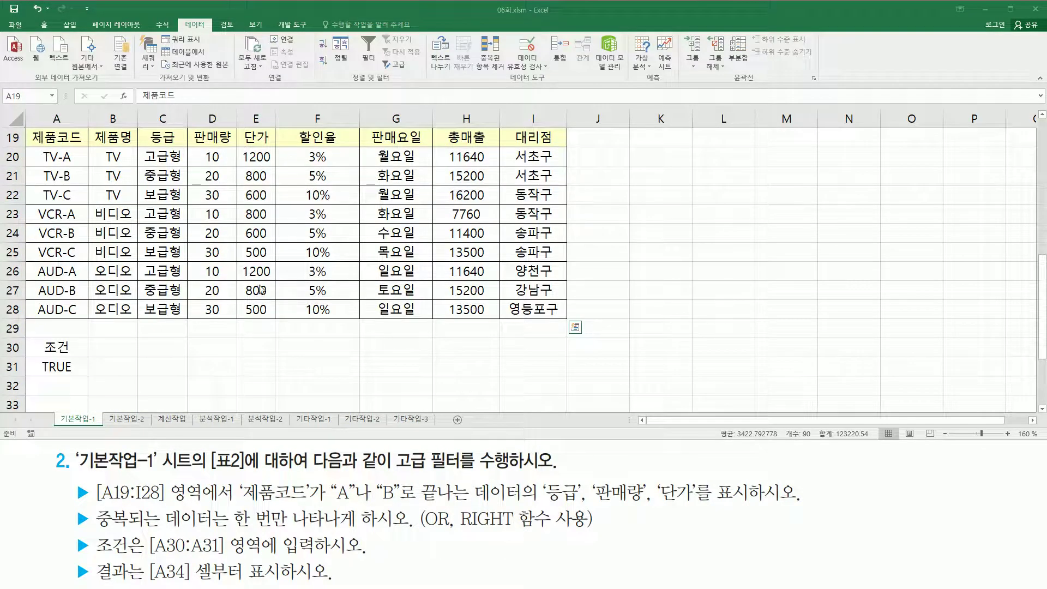
scroll(1042, 413, down, 3)
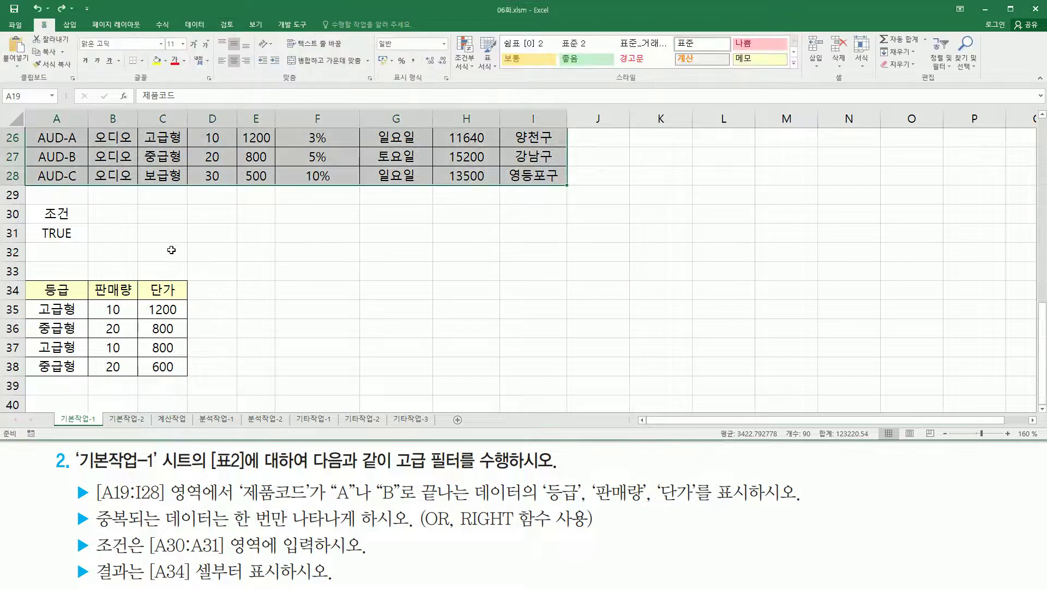
Step: Write the criteria formula =OR( RIGHT(A20,1)="A", RIGHT(A20,1)="B" ) as plain text in cell D31
click(197, 233)
text(')
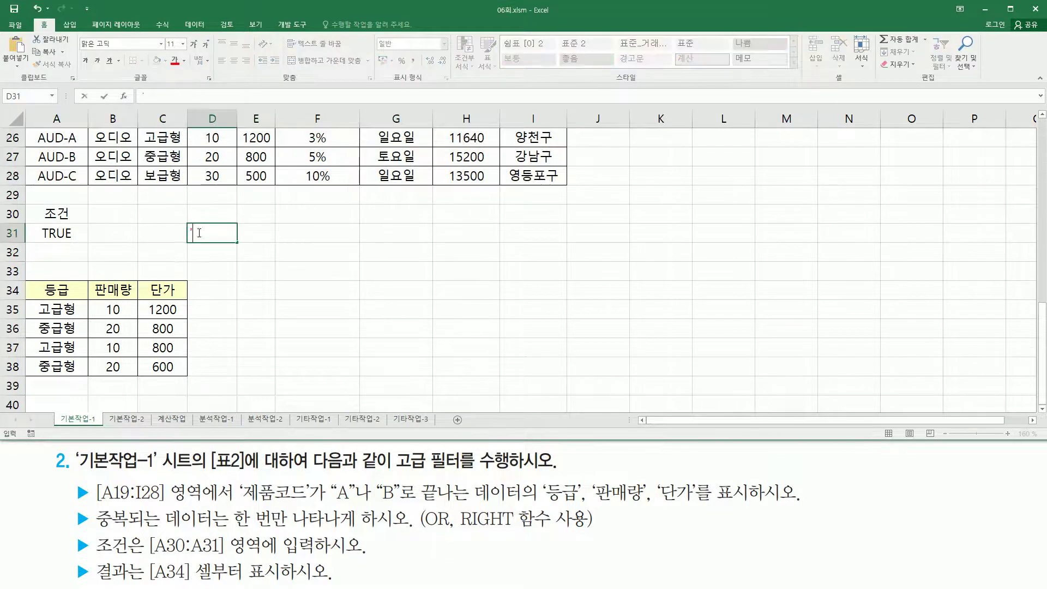
text(=OR( RIGHT(A20,1)="A", RIGHT(A20,1)="B" ))
key(Return)
click(285, 283)
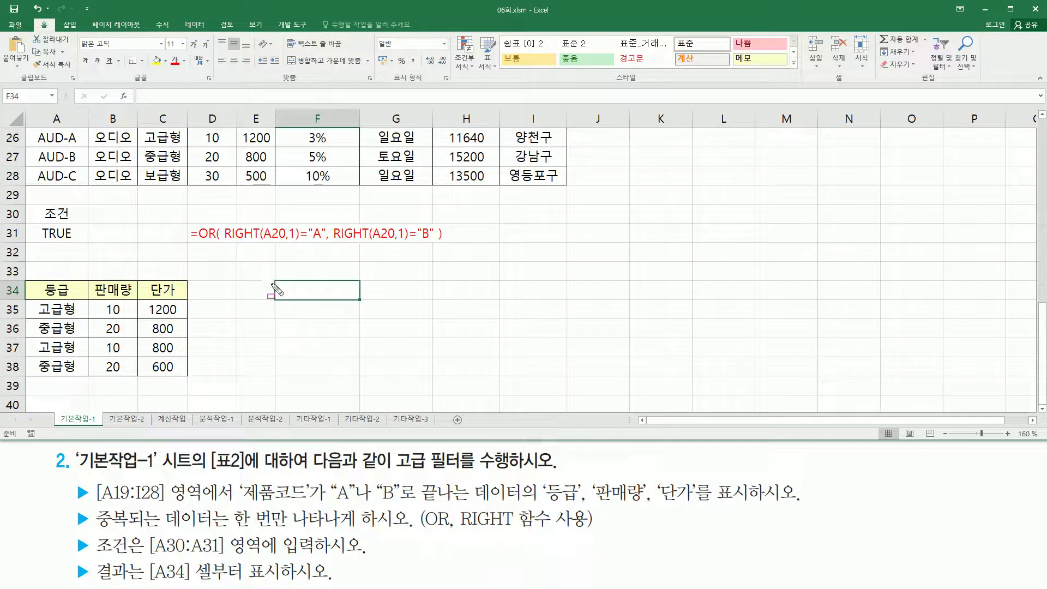
drag(219, 217, 220, 227)
drag(441, 216, 440, 223)
drag(225, 244, 434, 245)
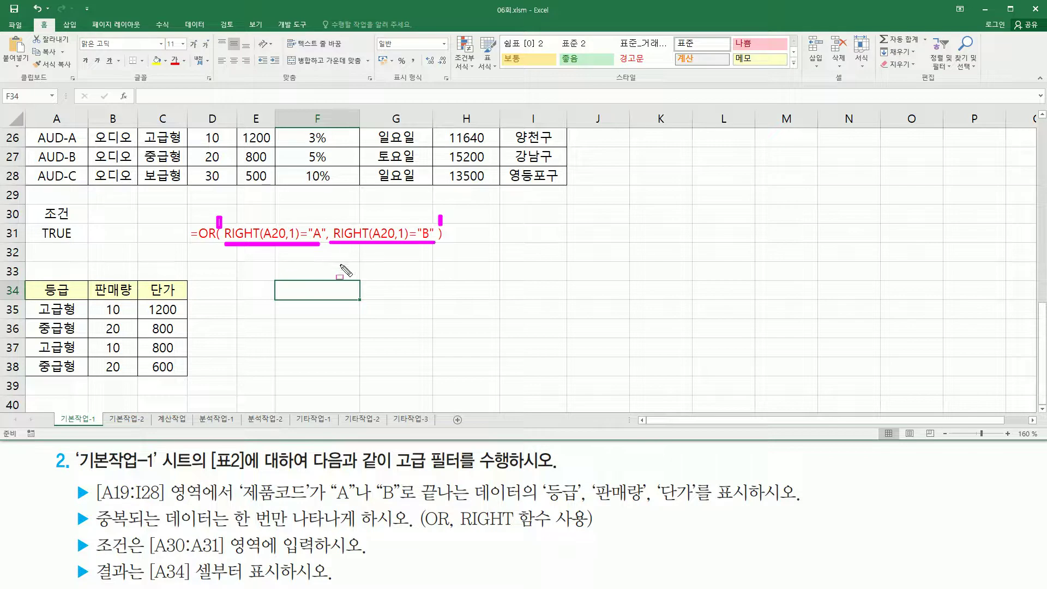
key(Escape)
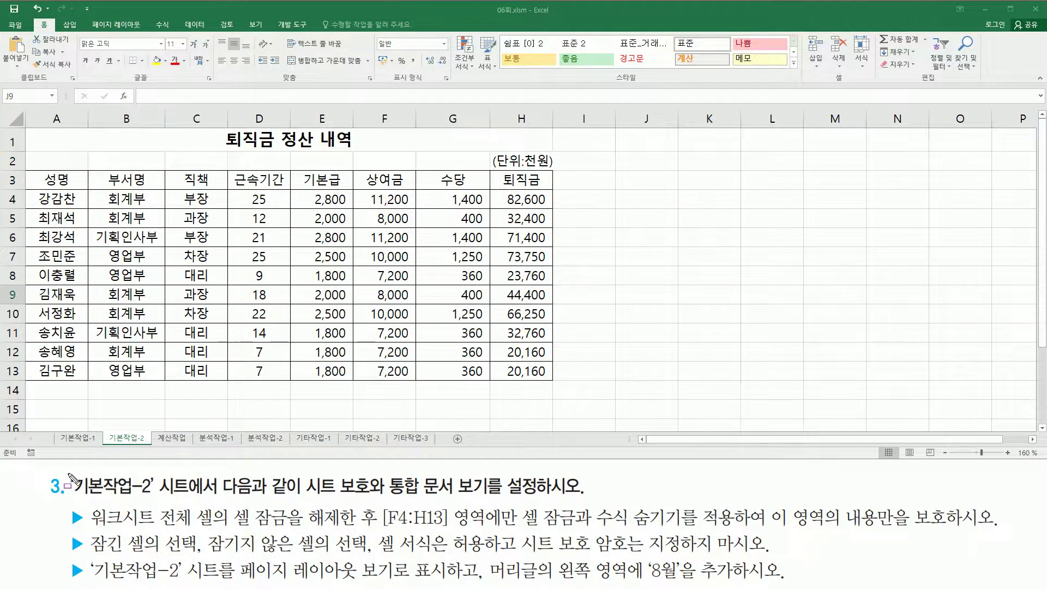
mouse_move(69, 471)
mouse_down()
mouse_move(86, 502)
mouse_move(382, 518)
mouse_move(370, 499)
mouse_move(588, 500)
mouse_up()
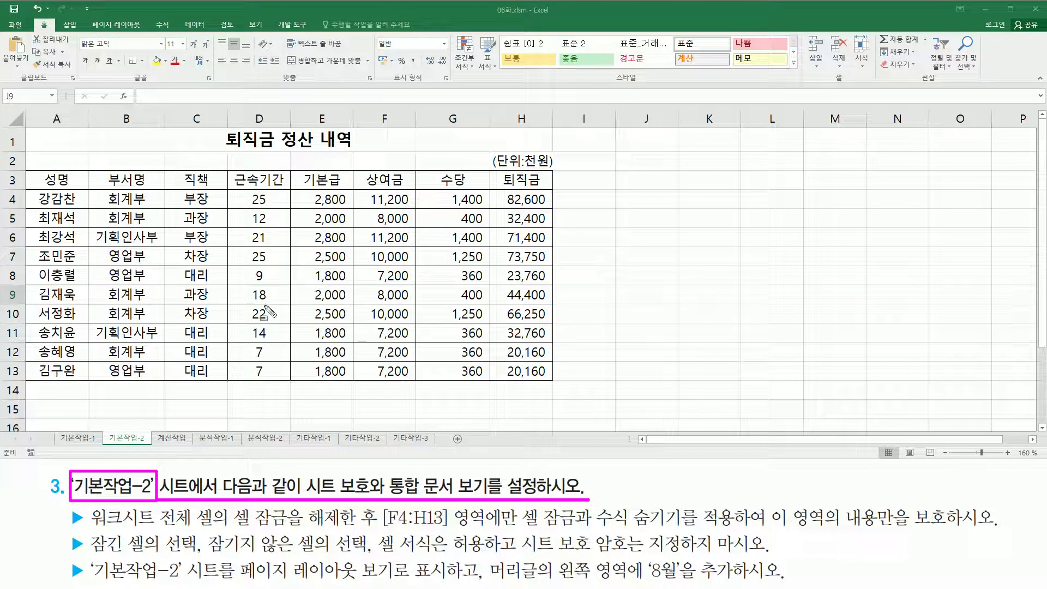
key(Escape)
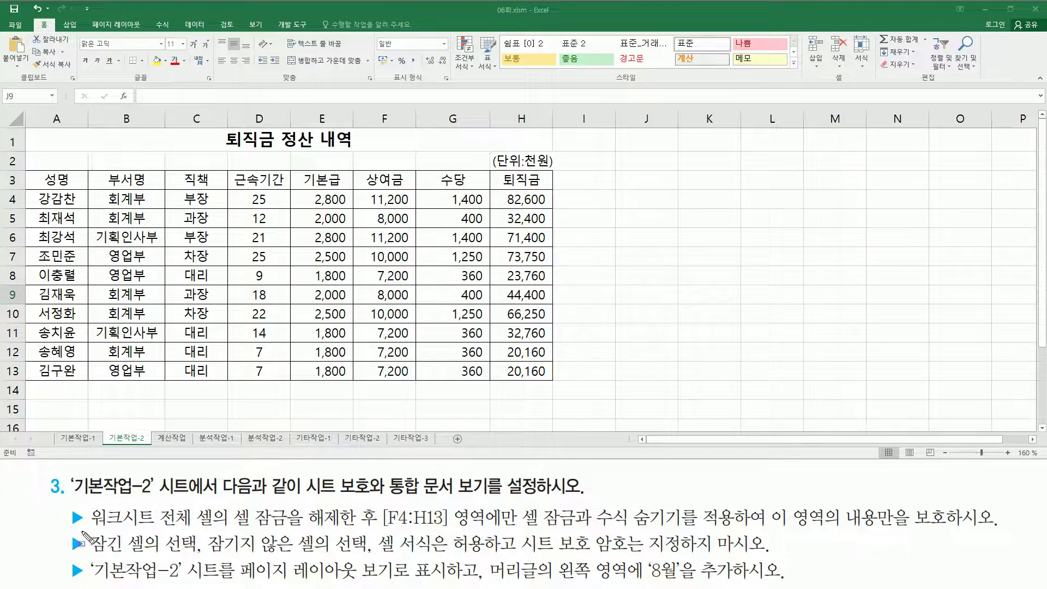
mouse_move(89, 532)
mouse_down()
mouse_move(232, 553)
mouse_move(218, 504)
mouse_up()
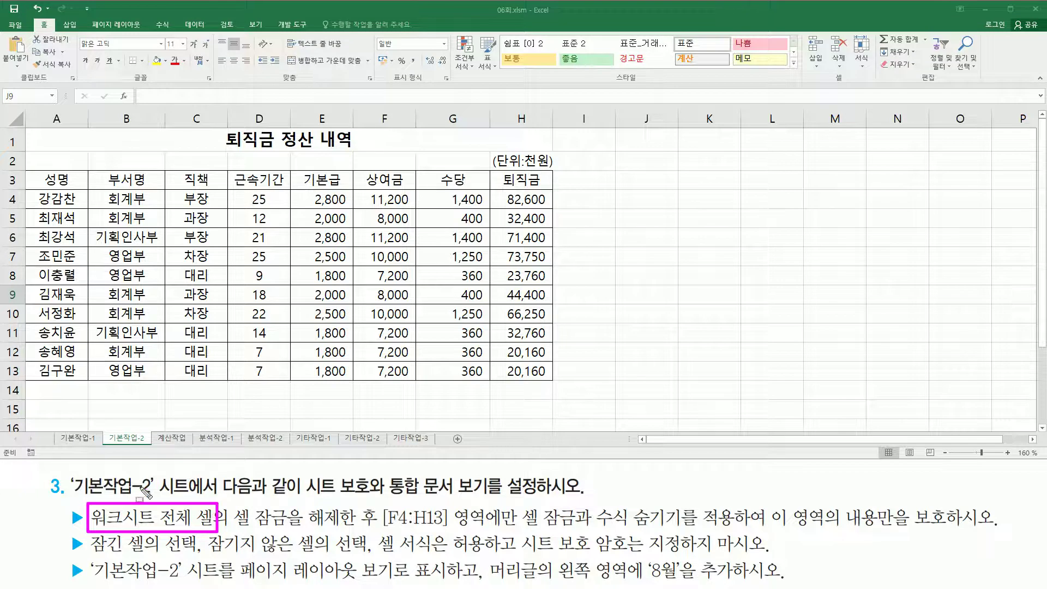
mouse_move(30, 131)
mouse_down()
mouse_move(417, 352)
mouse_move(548, 380)
mouse_up()
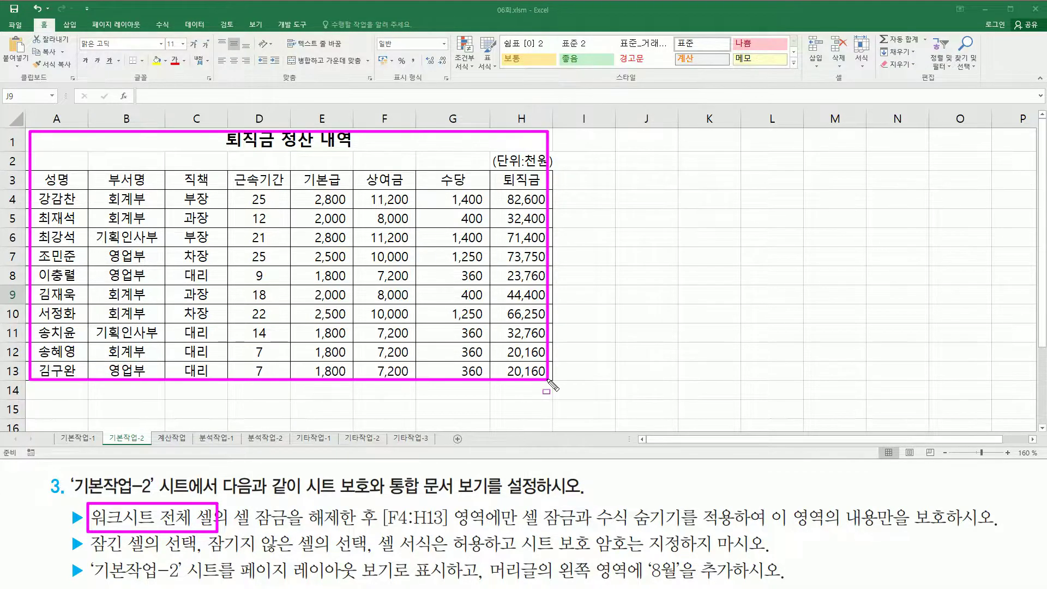
drag(664, 188, 728, 279)
drag(577, 334, 620, 383)
drag(366, 393, 456, 416)
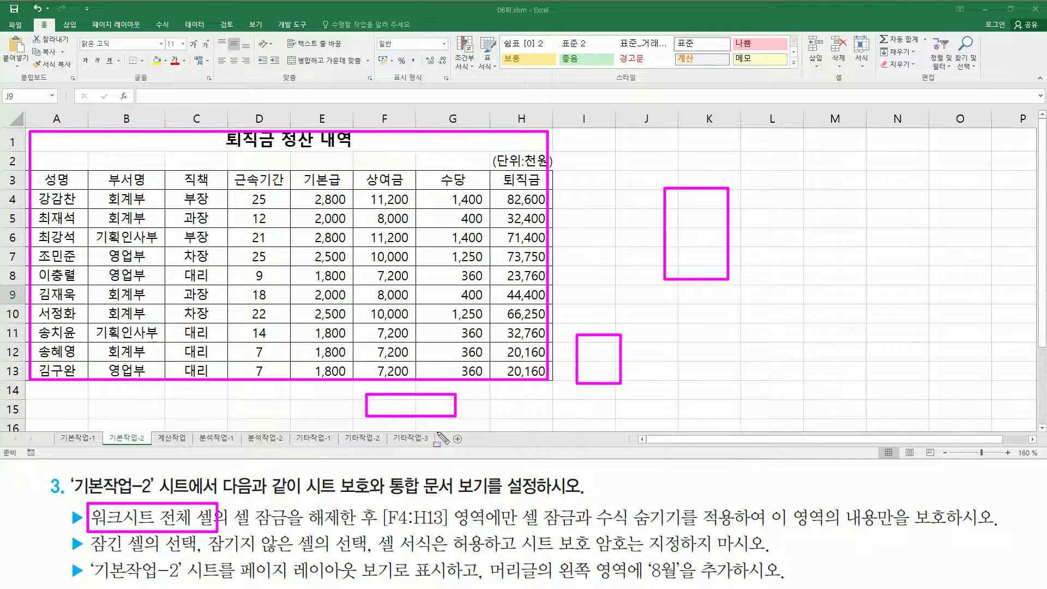
drag(233, 528, 377, 527)
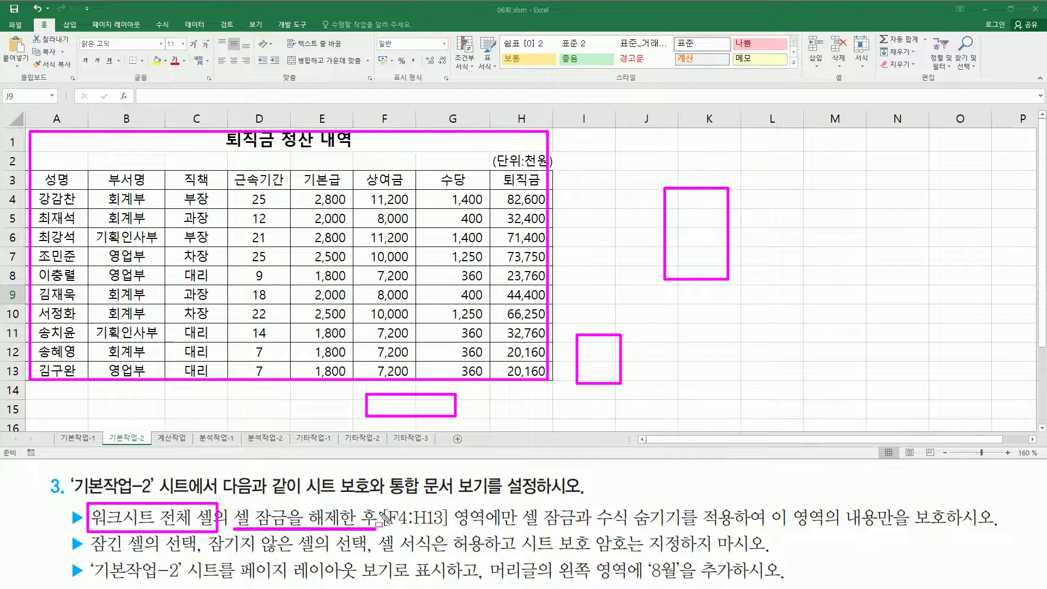
mouse_move(381, 503)
mouse_down()
mouse_move(390, 524)
mouse_move(519, 533)
mouse_move(1002, 534)
mouse_up()
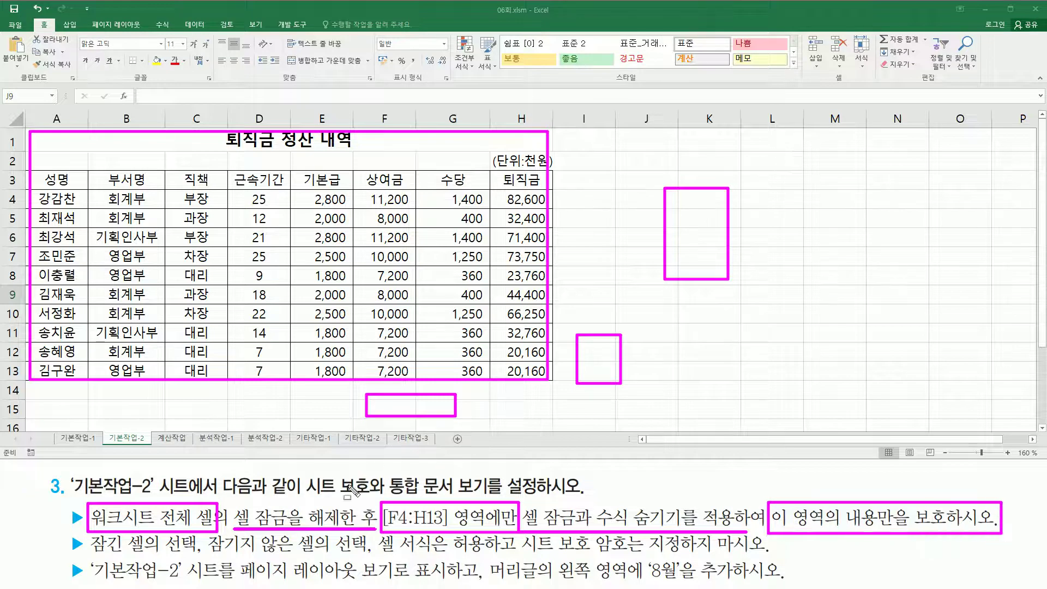
key(Escape)
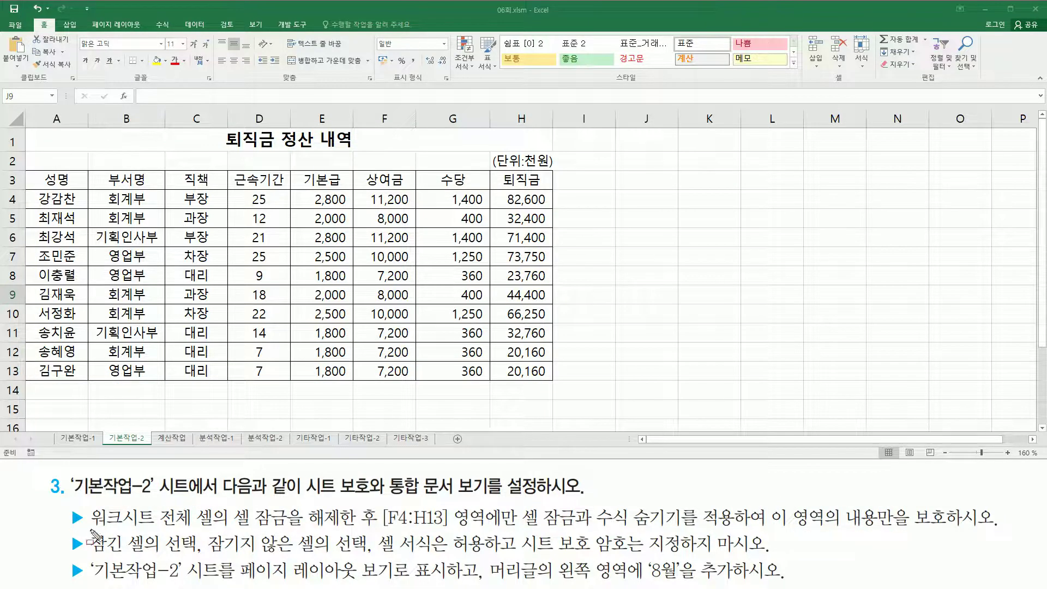
drag(90, 527, 377, 528)
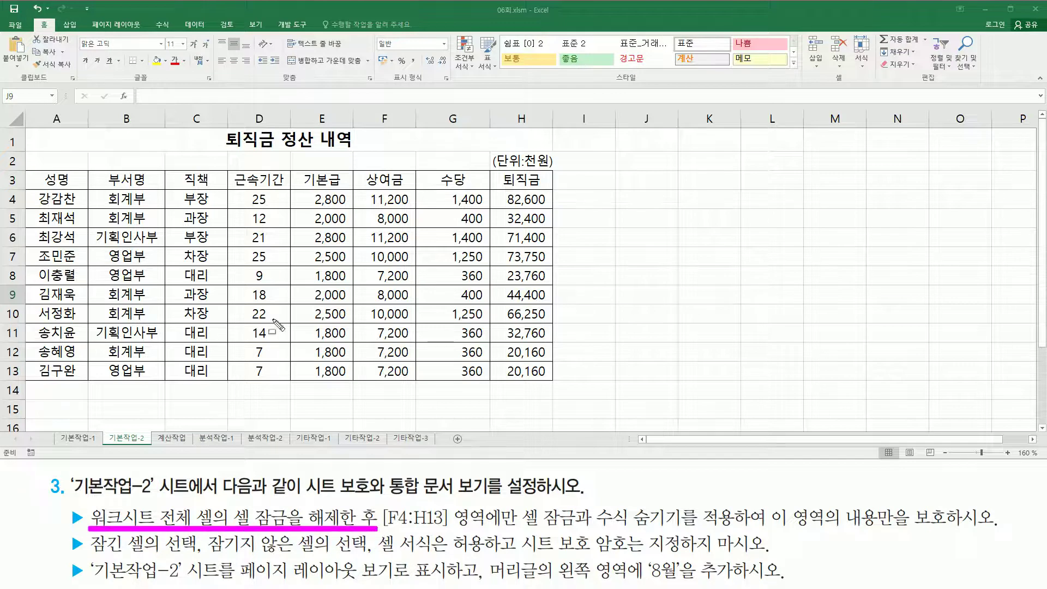
key(Escape)
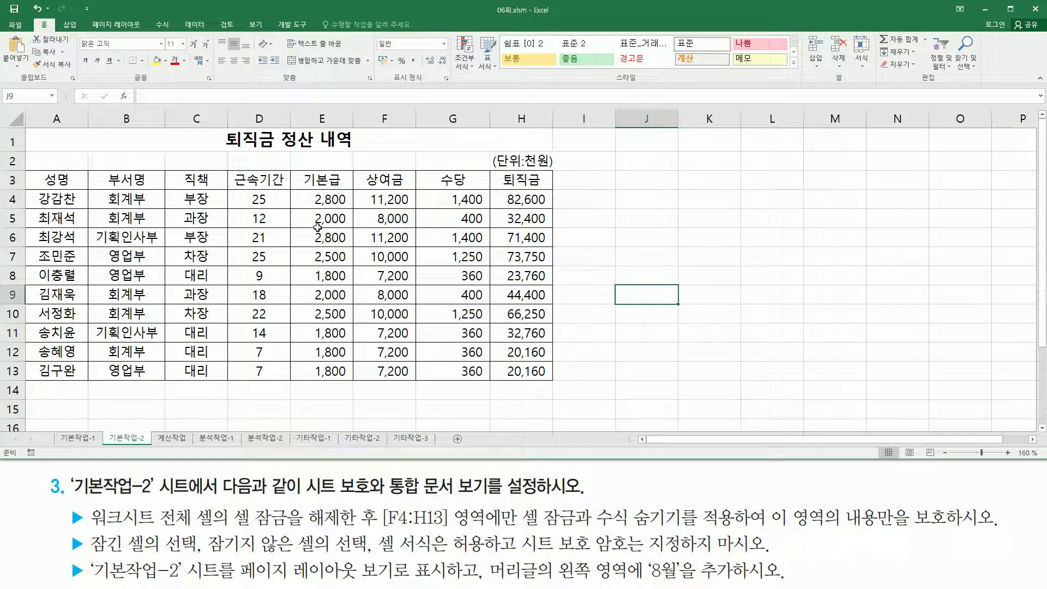
Step: Try selecting all cells, once from inside the data table at D6 and once from the empty cell J10
click(279, 228)
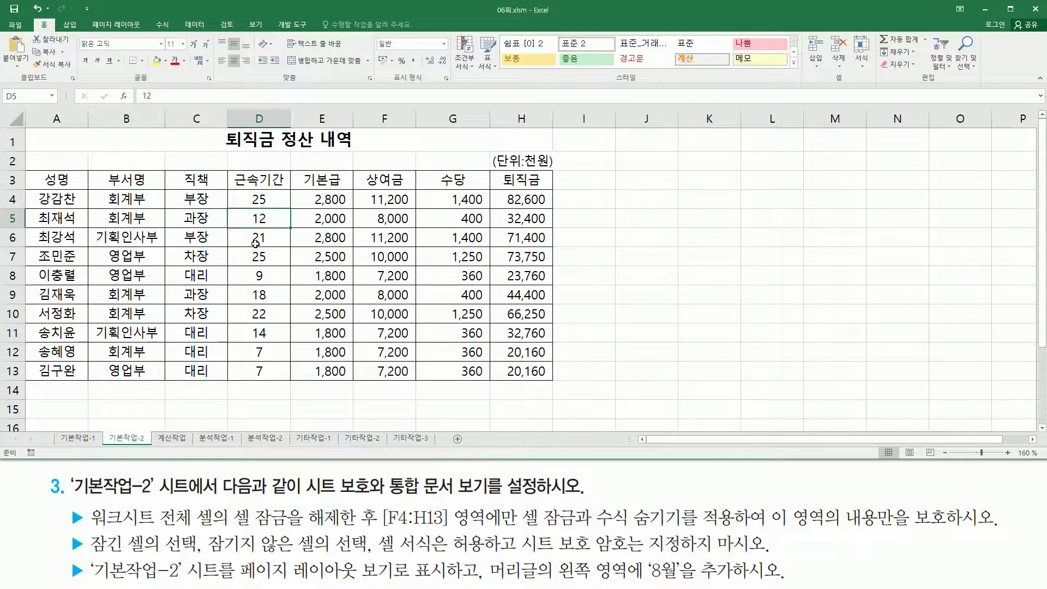
click(198, 236)
click(211, 302)
click(315, 279)
click(322, 242)
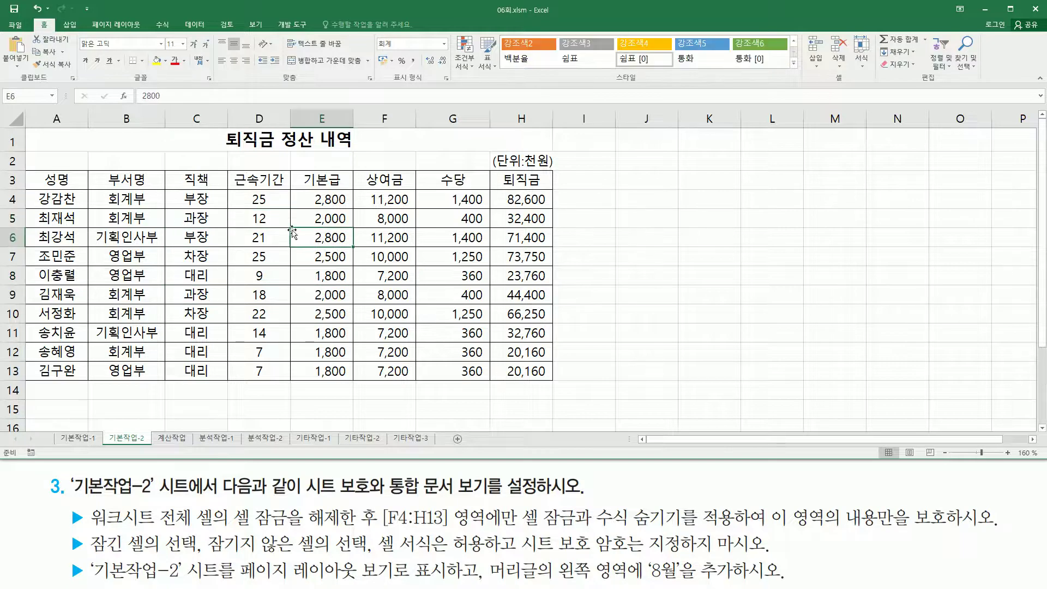
click(266, 231)
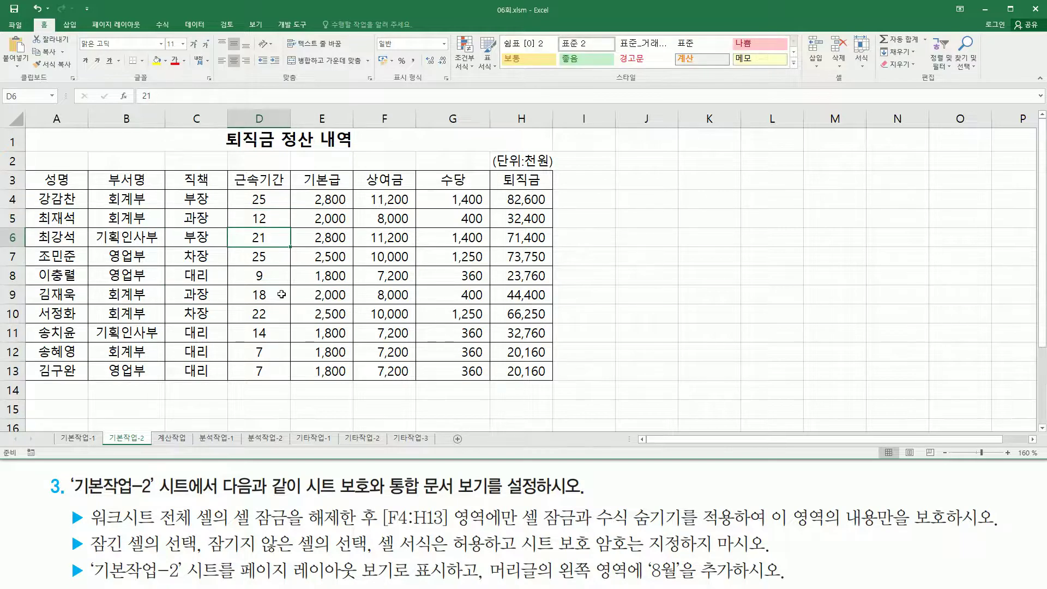
key(ctrl+a)
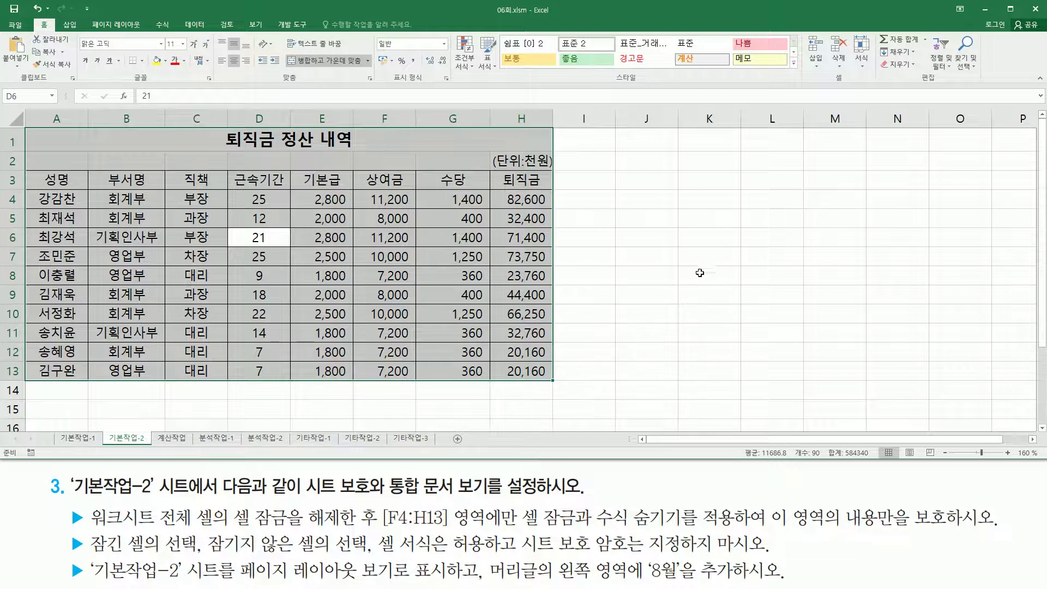
click(657, 249)
click(729, 287)
click(663, 348)
click(618, 402)
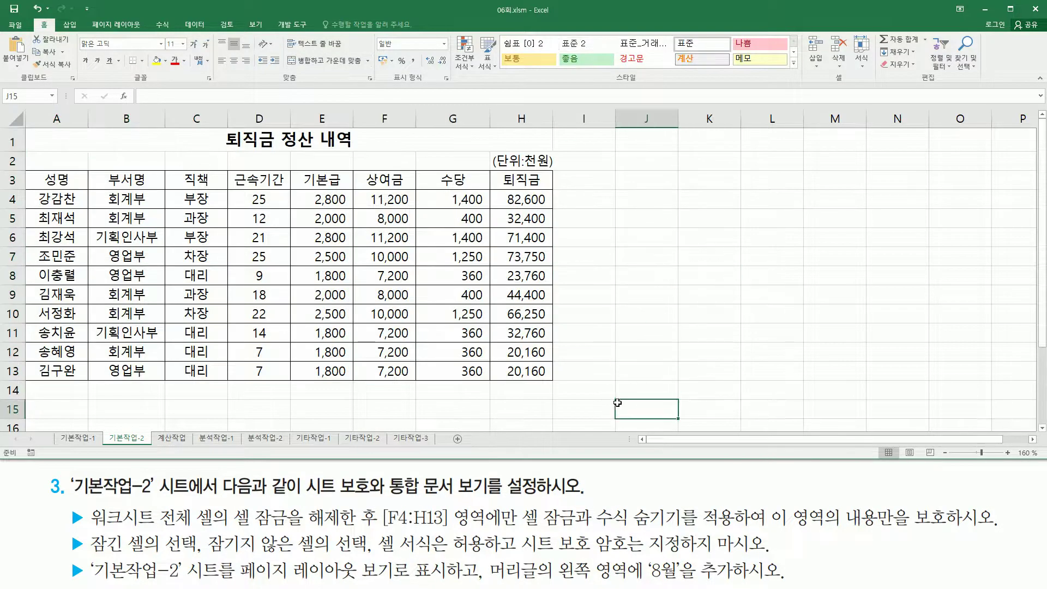
click(649, 363)
click(656, 307)
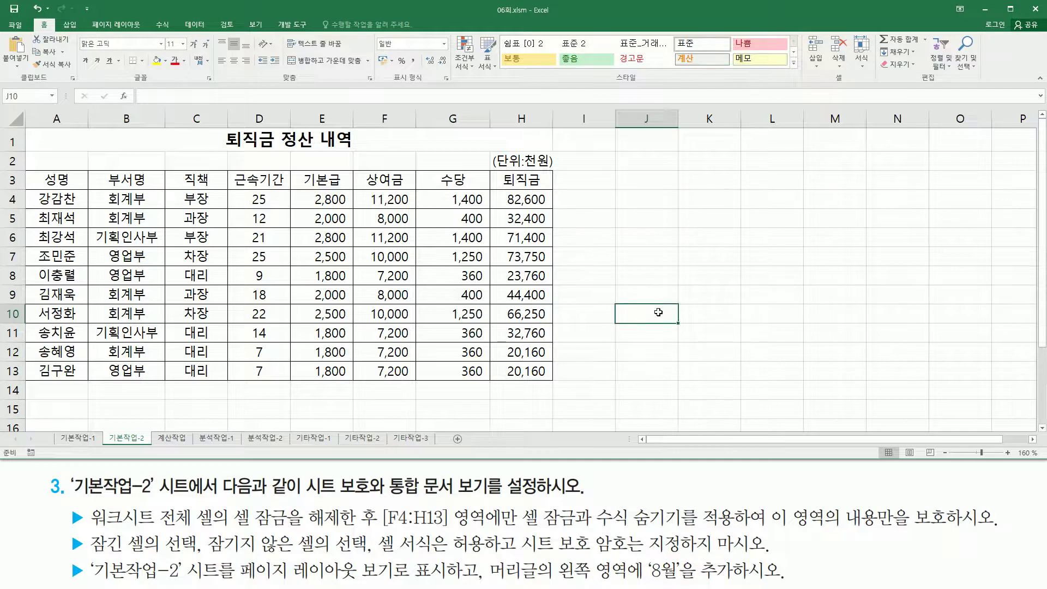
key(ctrl+a)
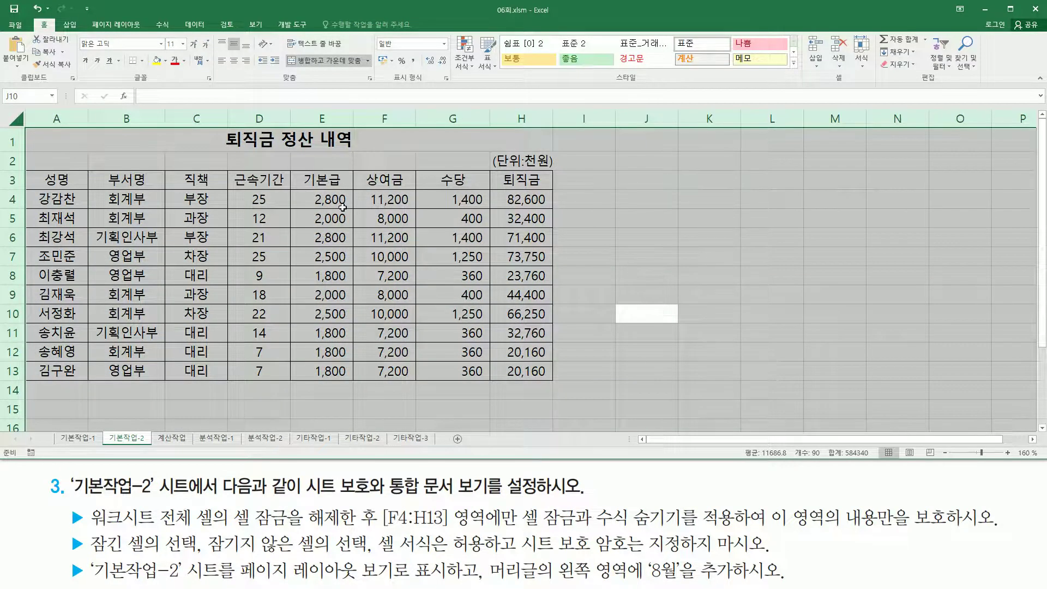
click(267, 234)
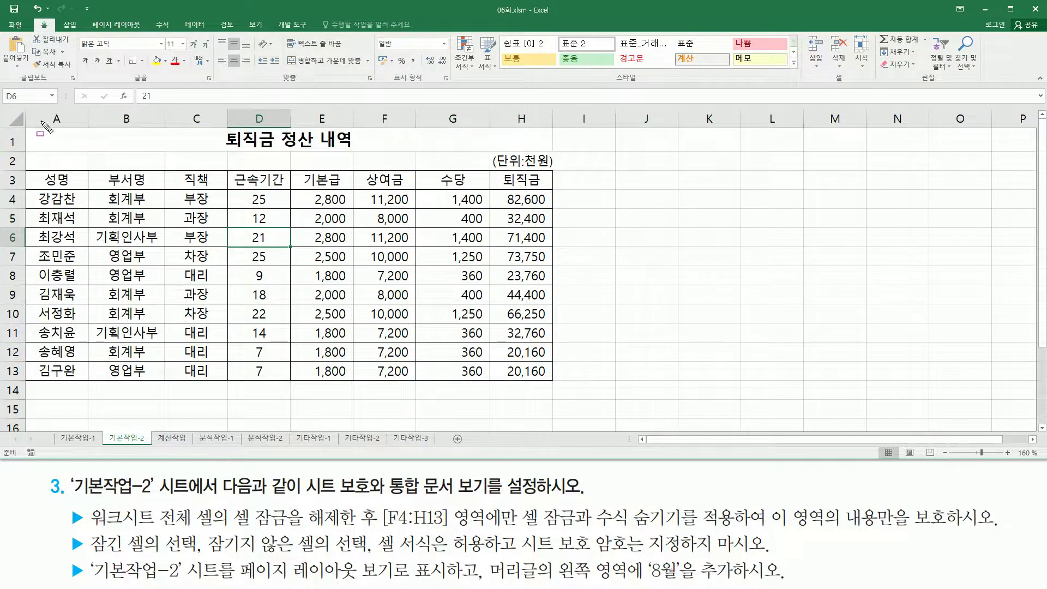
Step: Remove the Locked (잠금) protection setting from every cell of the 기본작업-2 worksheet
click(15, 116)
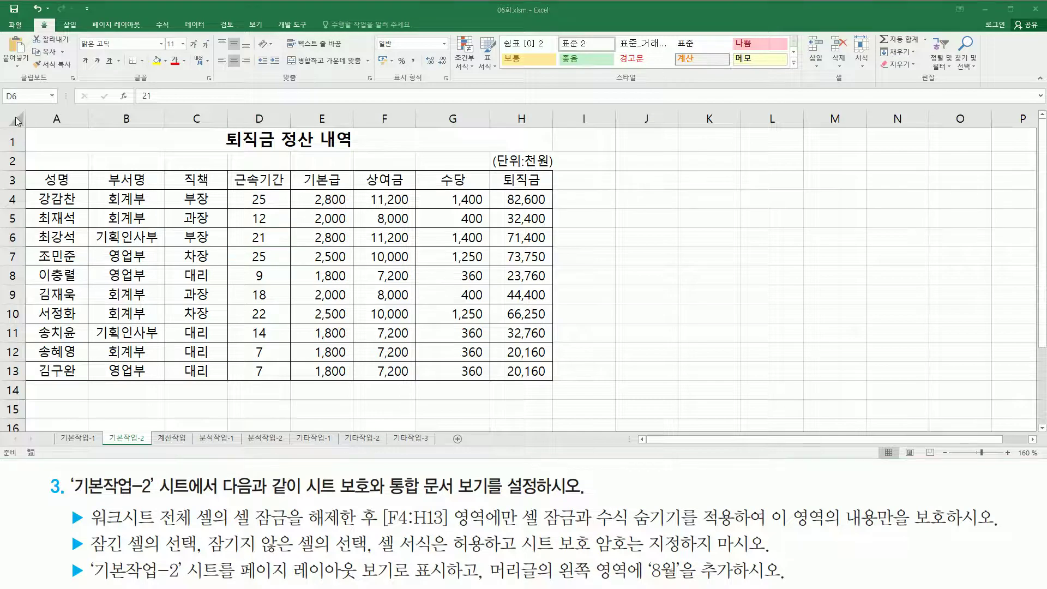
click(15, 117)
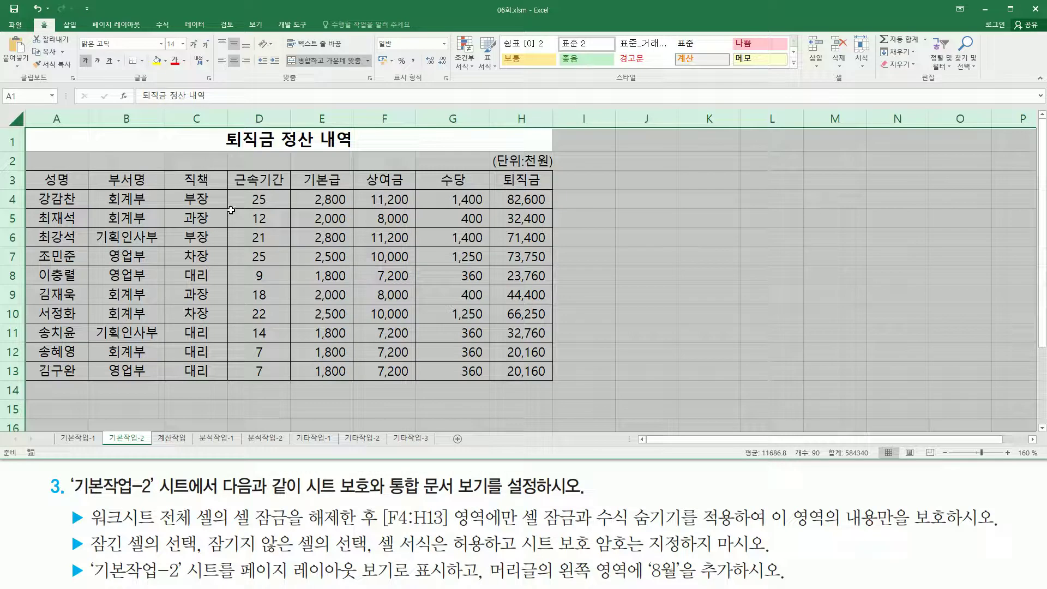
key(ctrl+1)
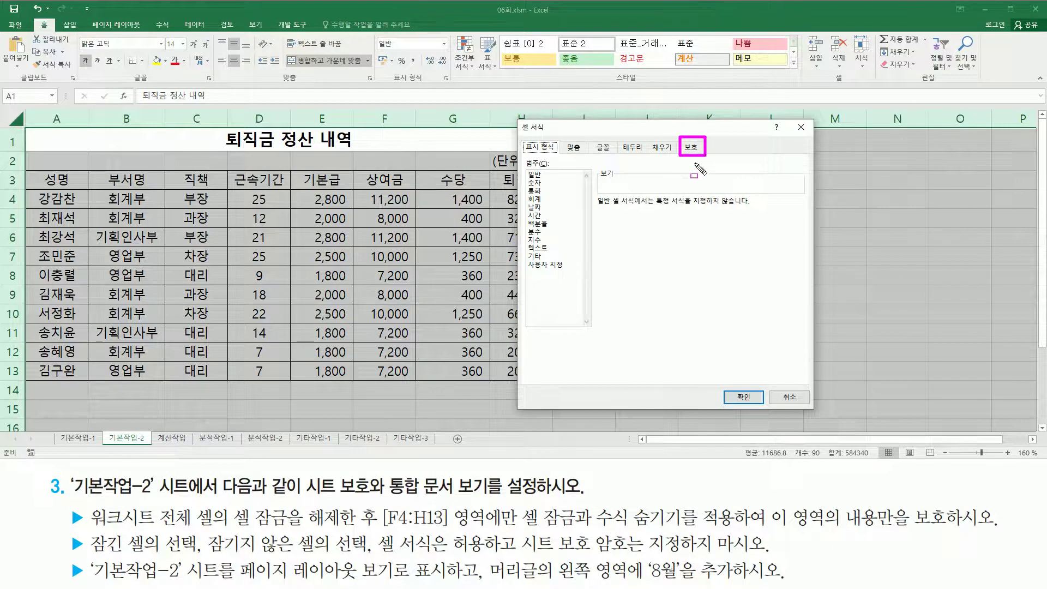
click(691, 147)
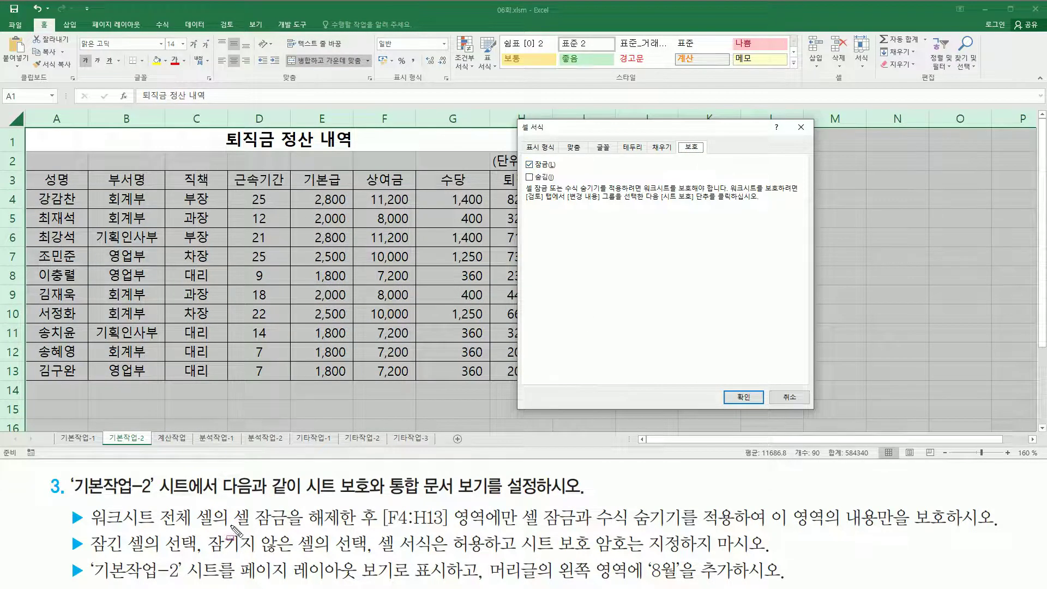
drag(232, 528, 374, 528)
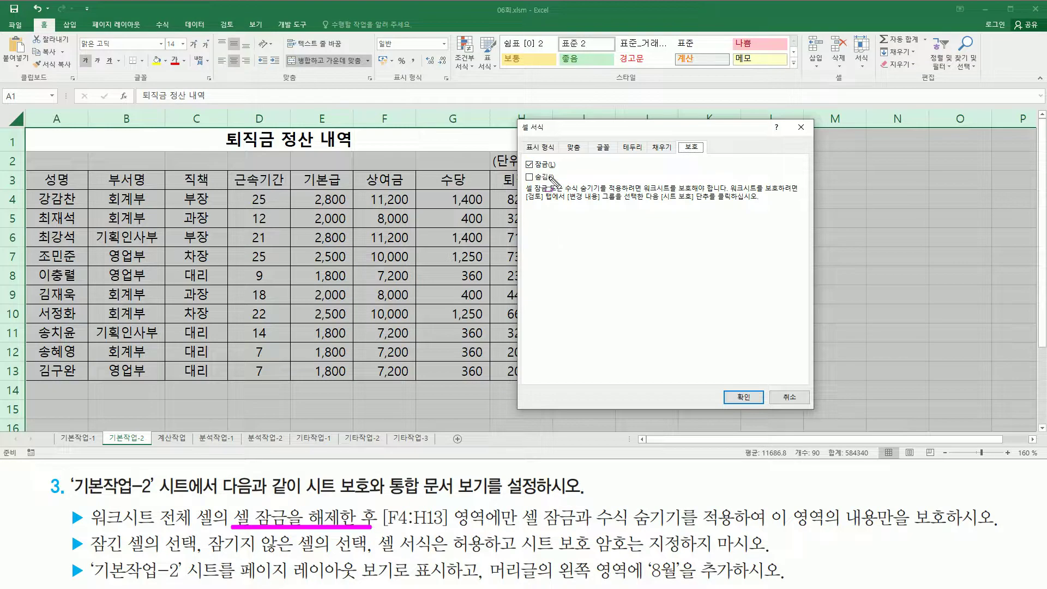
key(Escape)
click(528, 165)
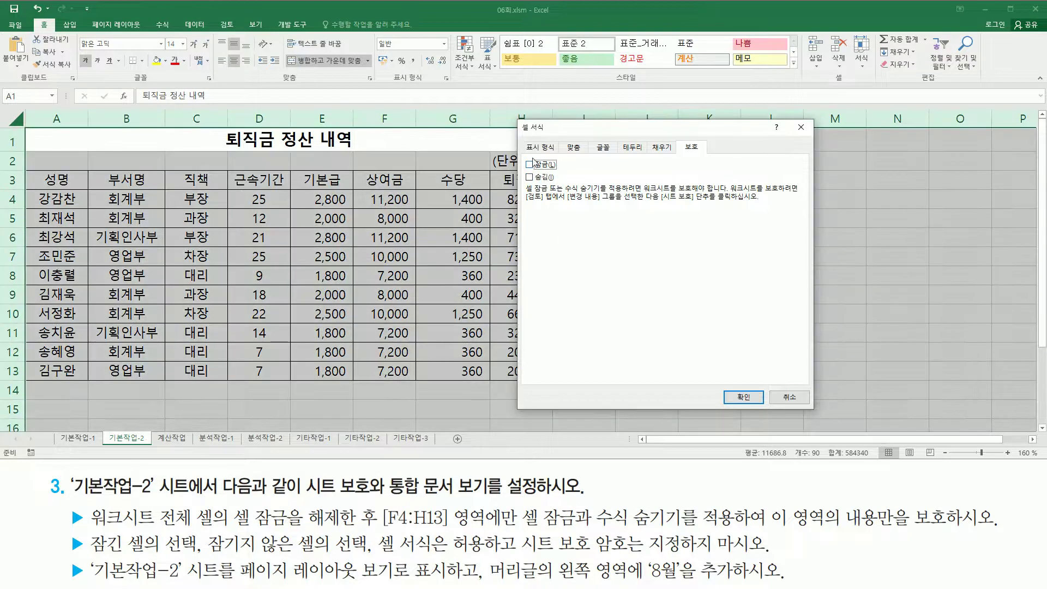
click(741, 397)
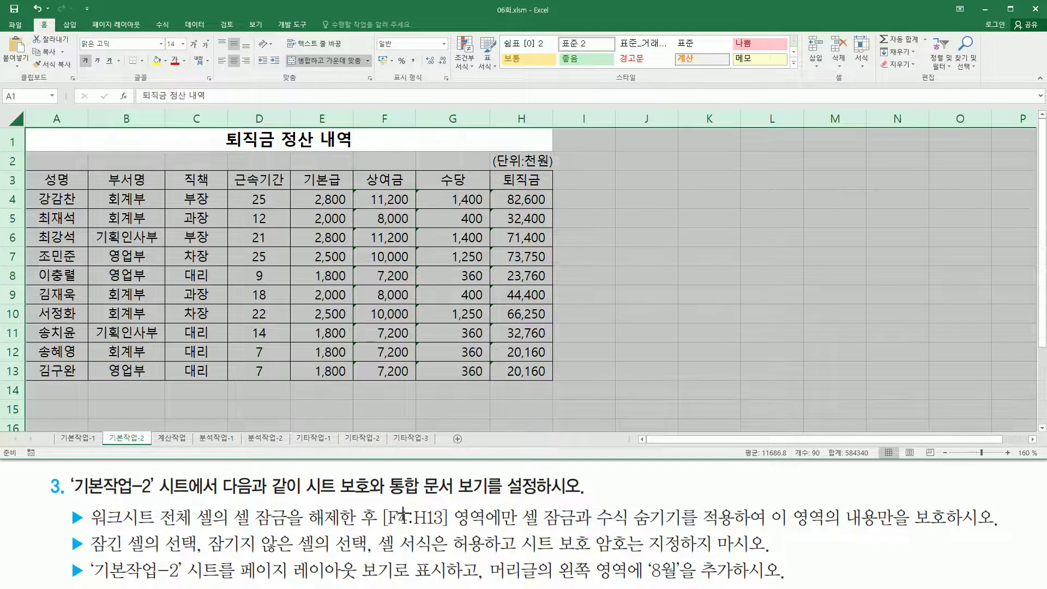
mouse_move(378, 498)
mouse_down()
mouse_move(378, 530)
mouse_move(518, 530)
mouse_up()
key(Escape)
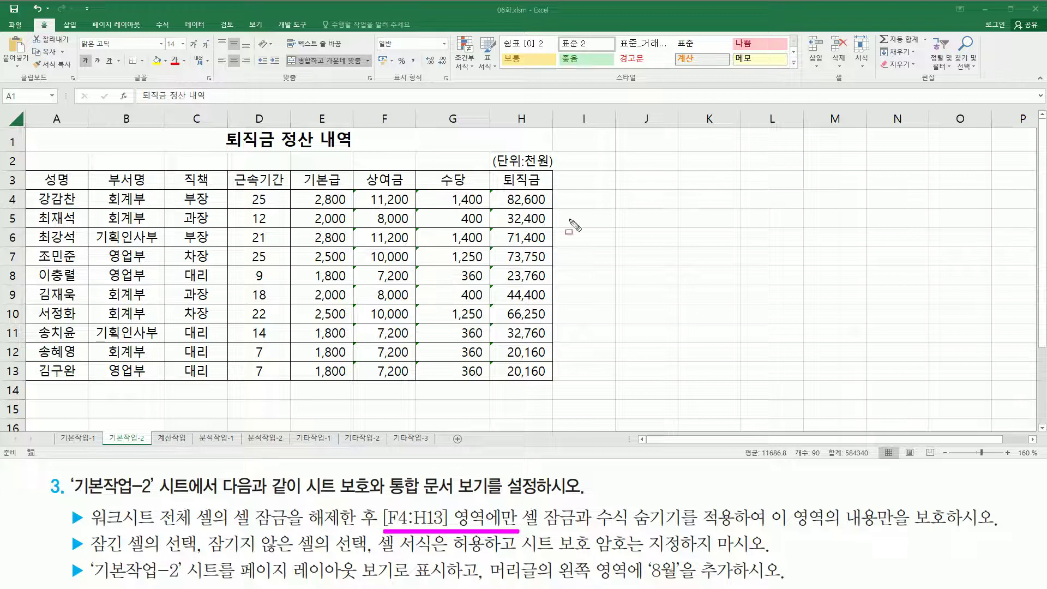
mouse_move(358, 189)
mouse_down()
mouse_move(408, 224)
mouse_move(441, 377)
mouse_move(545, 377)
mouse_up()
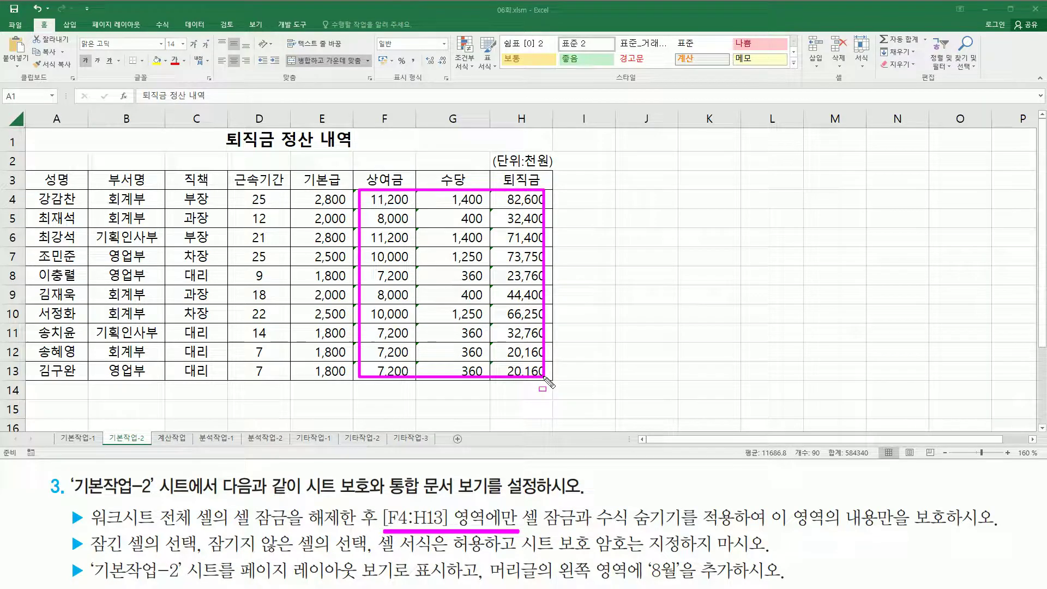
mouse_move(520, 502)
mouse_down()
mouse_move(537, 522)
mouse_move(582, 530)
mouse_move(942, 528)
mouse_up()
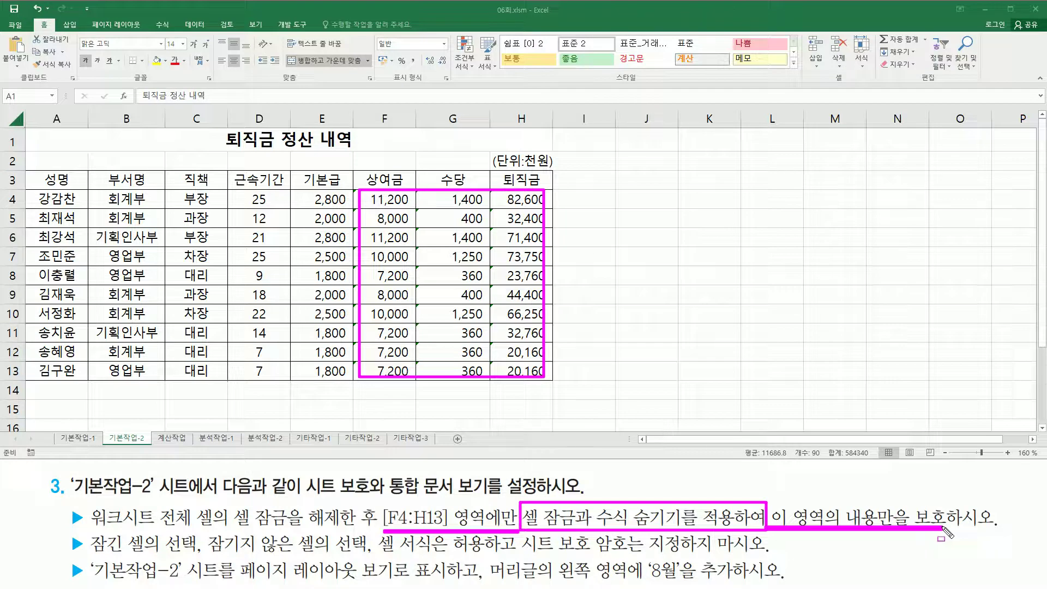
key(Escape)
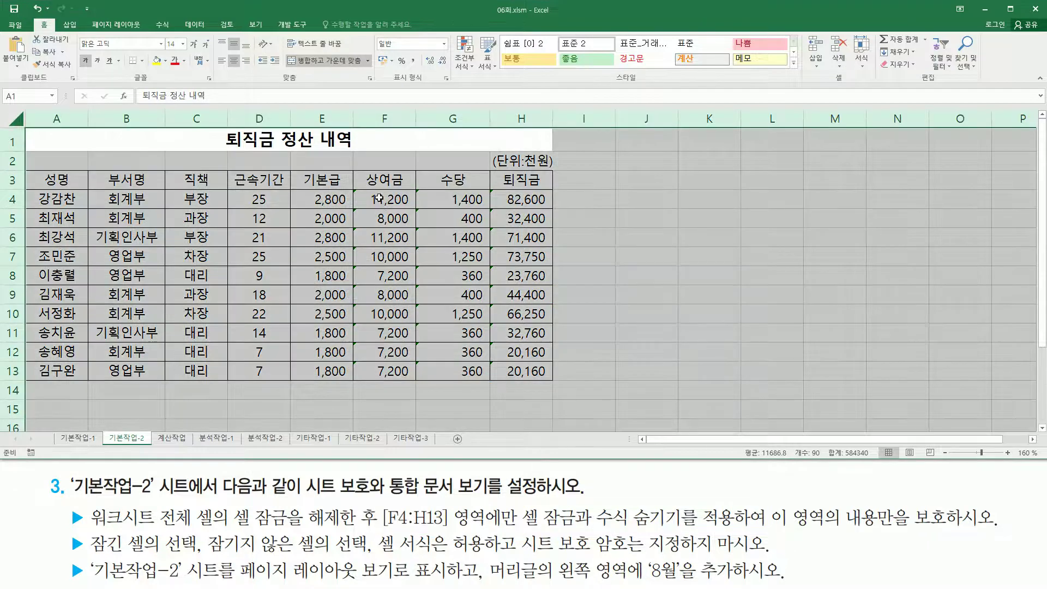
Step: Apply both the Locked (잠금) and Hidden (숨김) protection settings to cells F4:H13
click(379, 198)
mouse_move(378, 198)
mouse_down()
mouse_move(458, 349)
mouse_move(509, 372)
mouse_up()
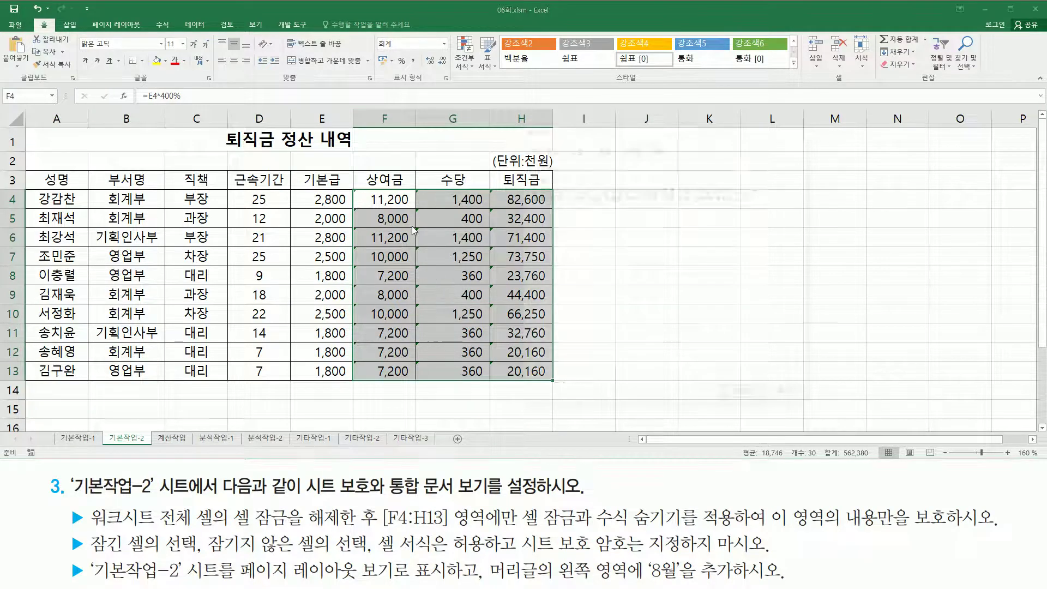
key(ctrl+1)
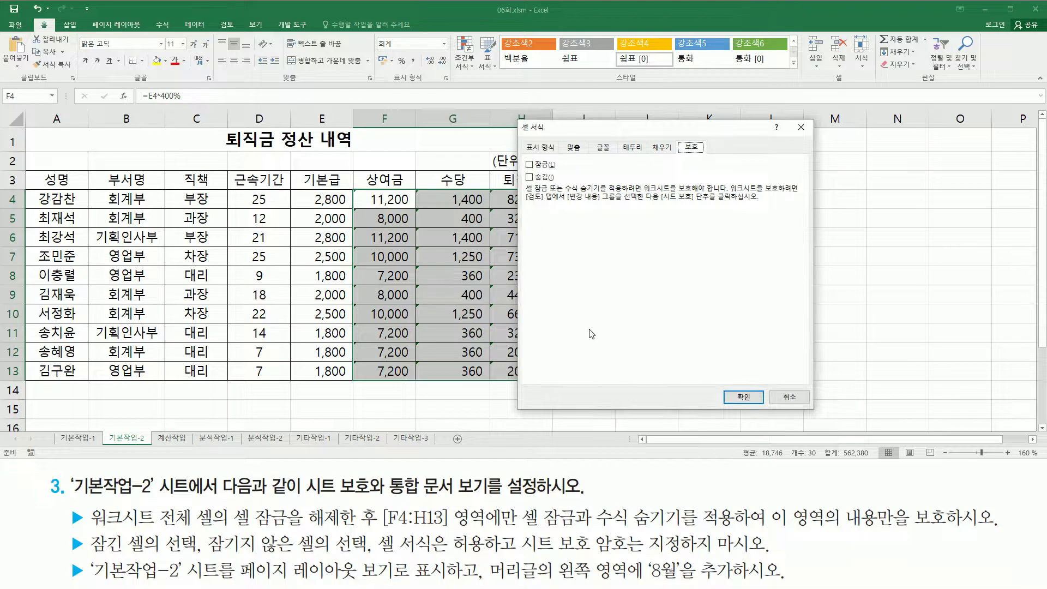
mouse_move(521, 502)
mouse_down()
mouse_move(585, 534)
mouse_move(686, 530)
mouse_up()
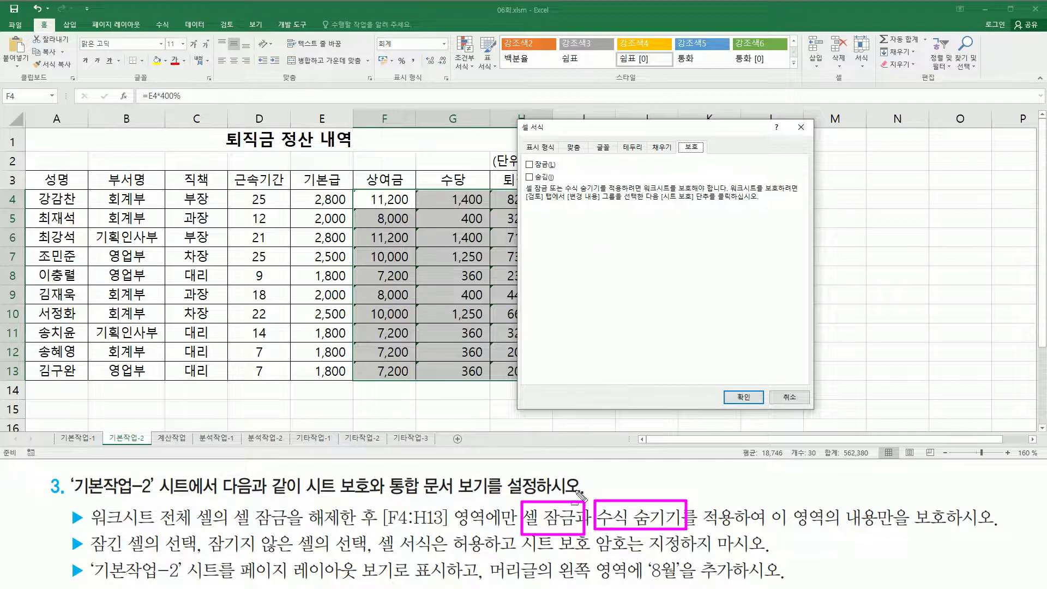
drag(522, 156, 557, 172)
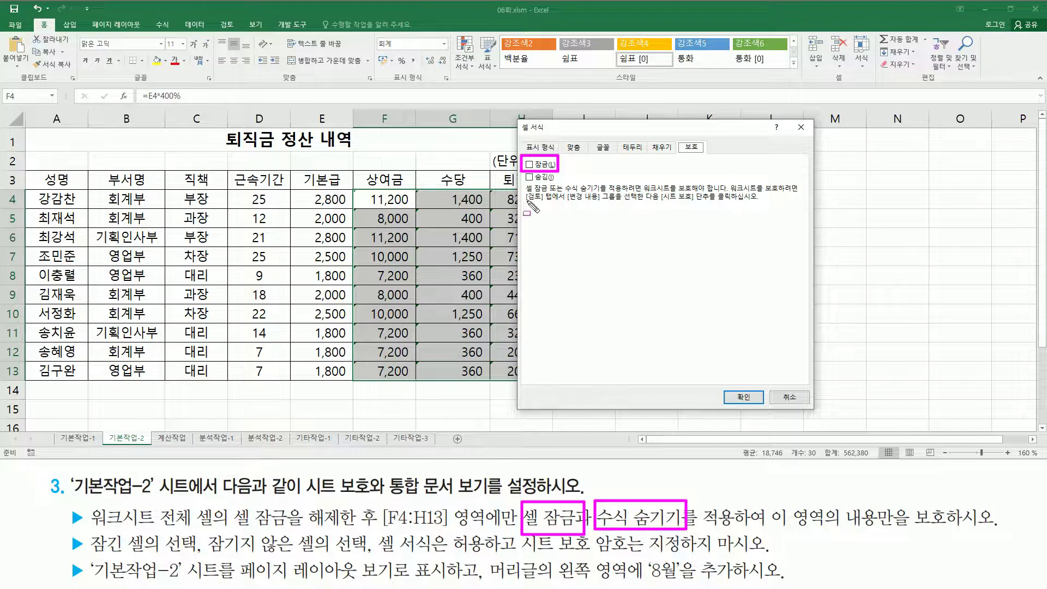
drag(517, 172, 561, 181)
key(Escape)
click(528, 164)
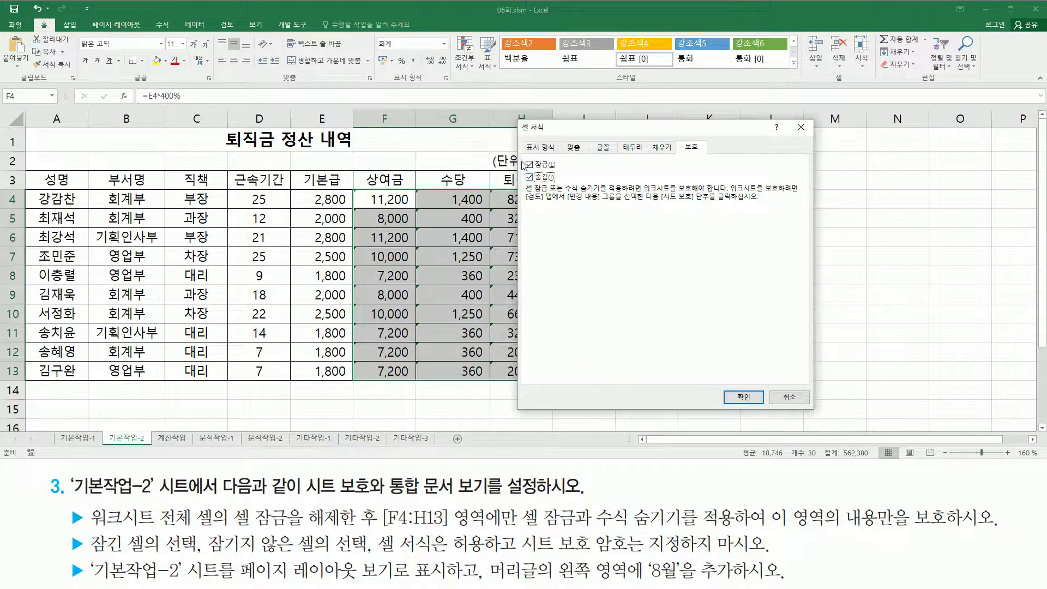
click(752, 400)
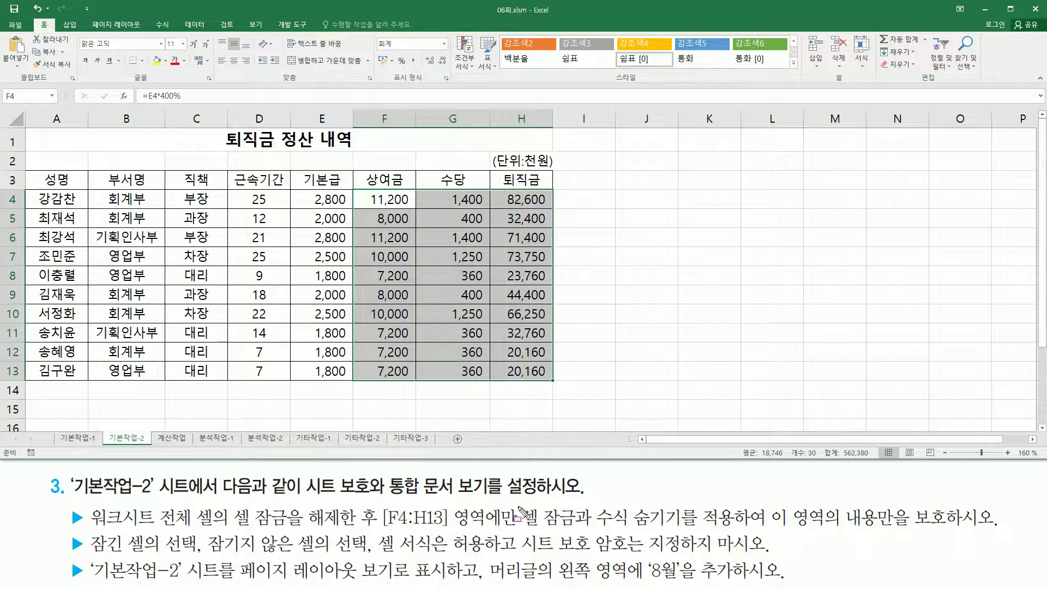
mouse_move(519, 502)
mouse_down()
mouse_move(652, 541)
mouse_move(739, 532)
mouse_up()
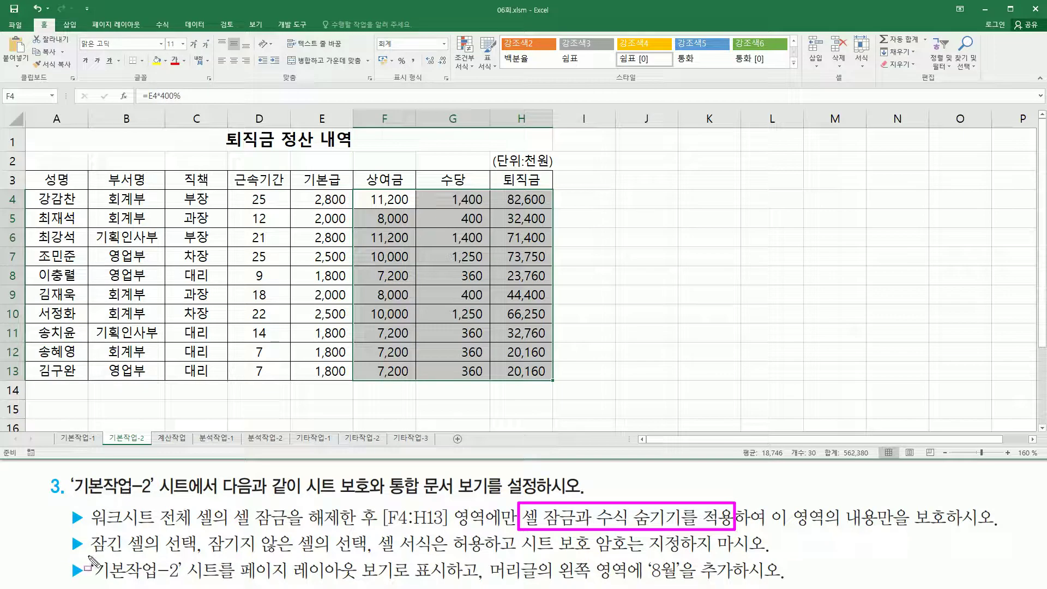
drag(88, 556, 768, 553)
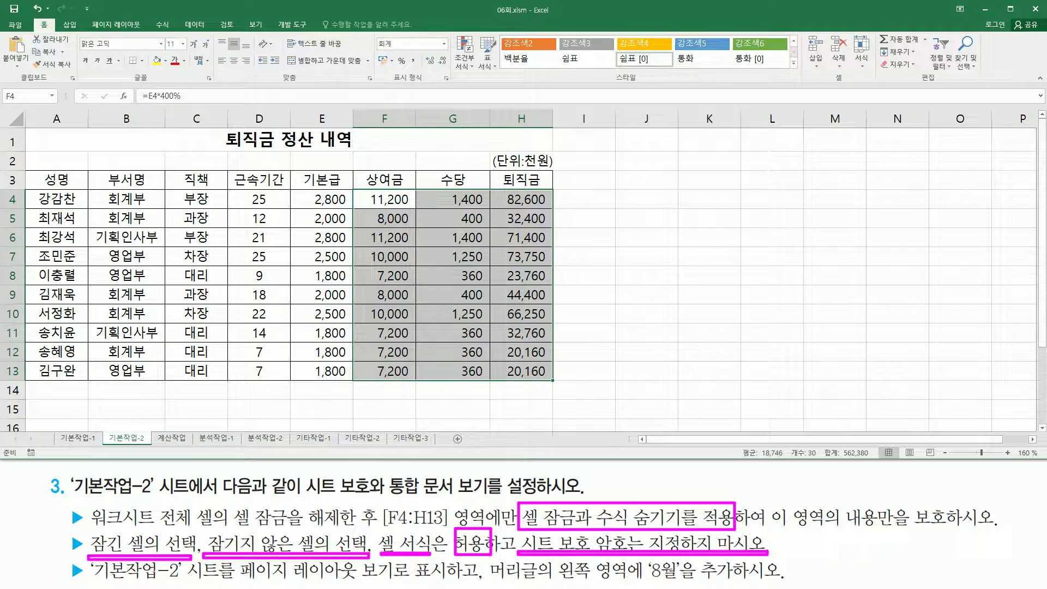
key(Escape)
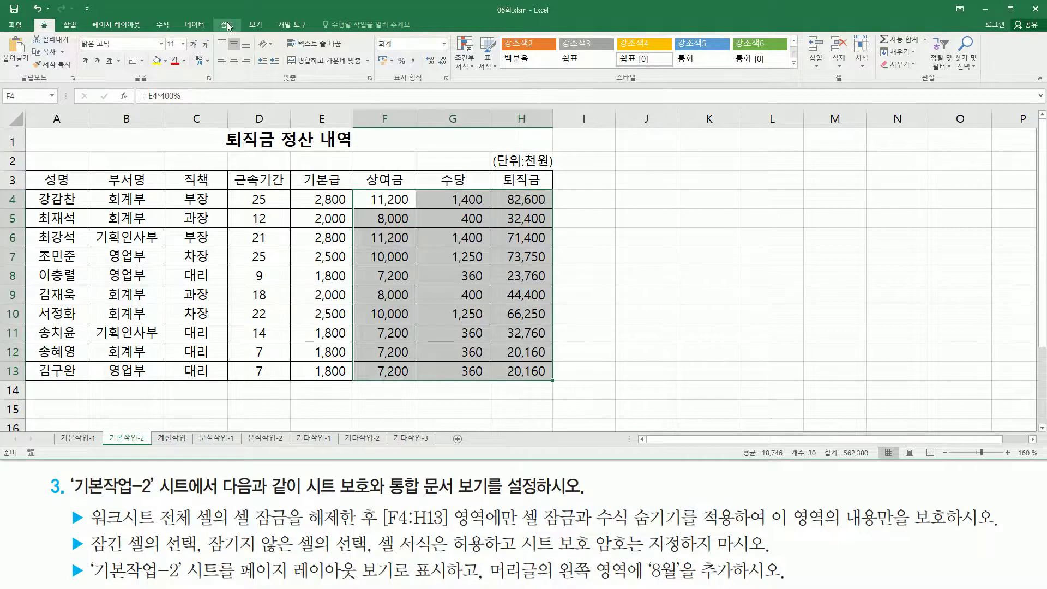
Step: Open the sheet protection settings for the 기본작업-2 worksheet
click(226, 25)
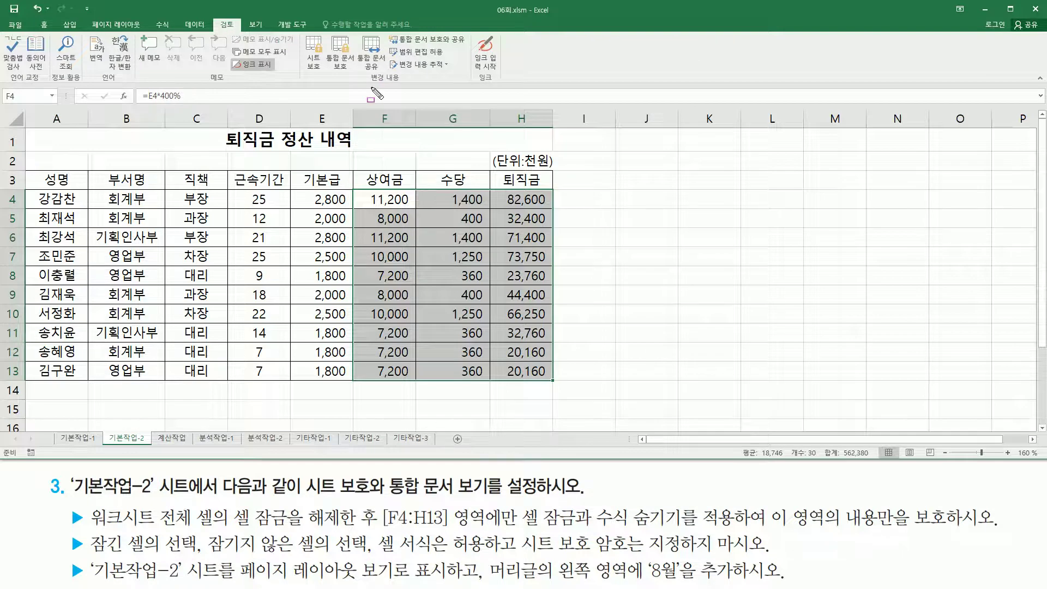
drag(367, 85, 405, 85)
drag(298, 32, 325, 71)
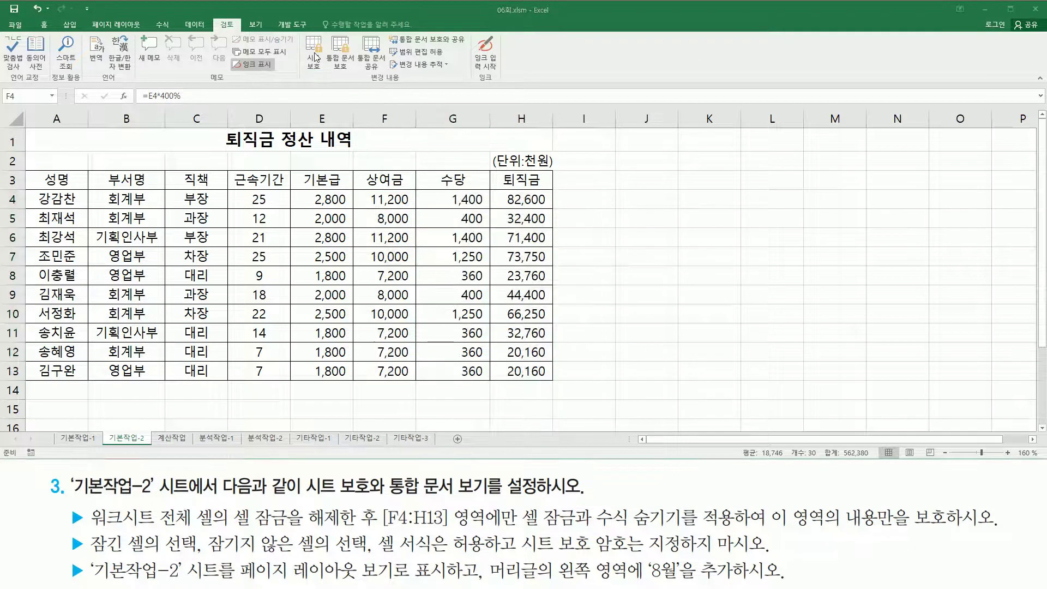
click(315, 55)
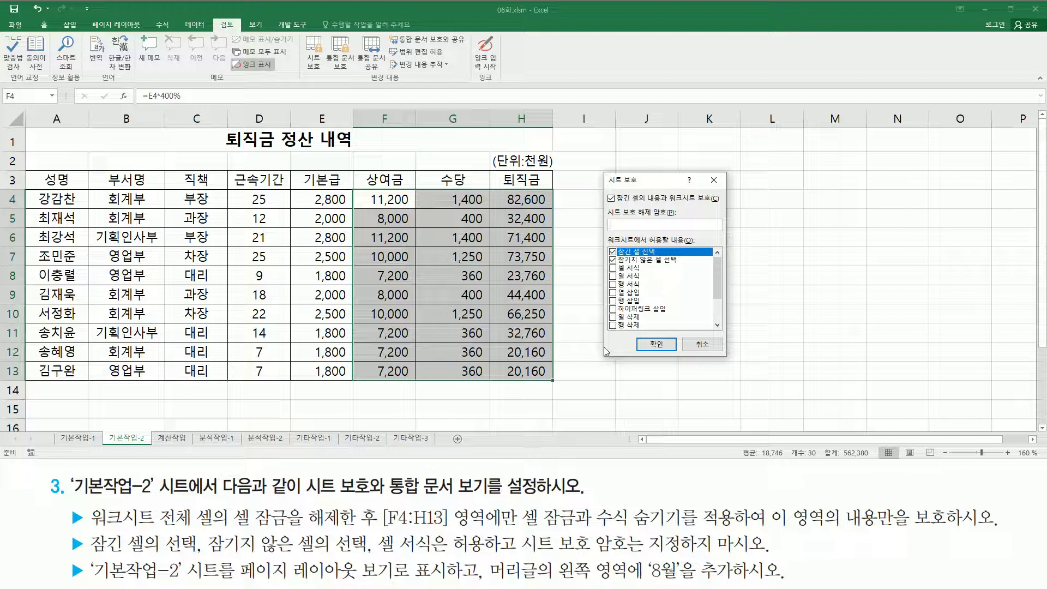
drag(519, 554, 762, 556)
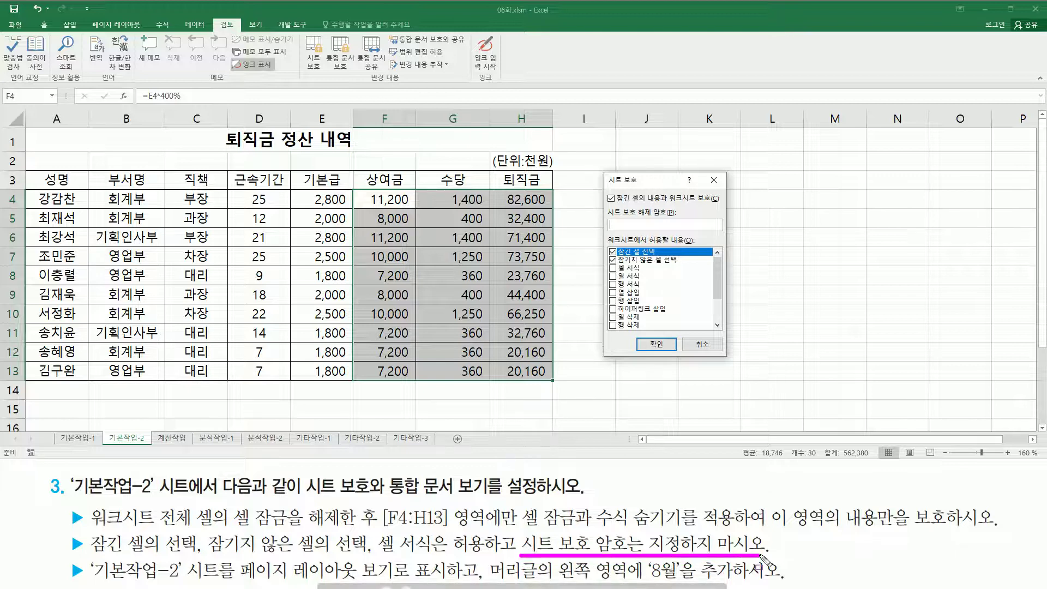
drag(605, 217, 669, 231)
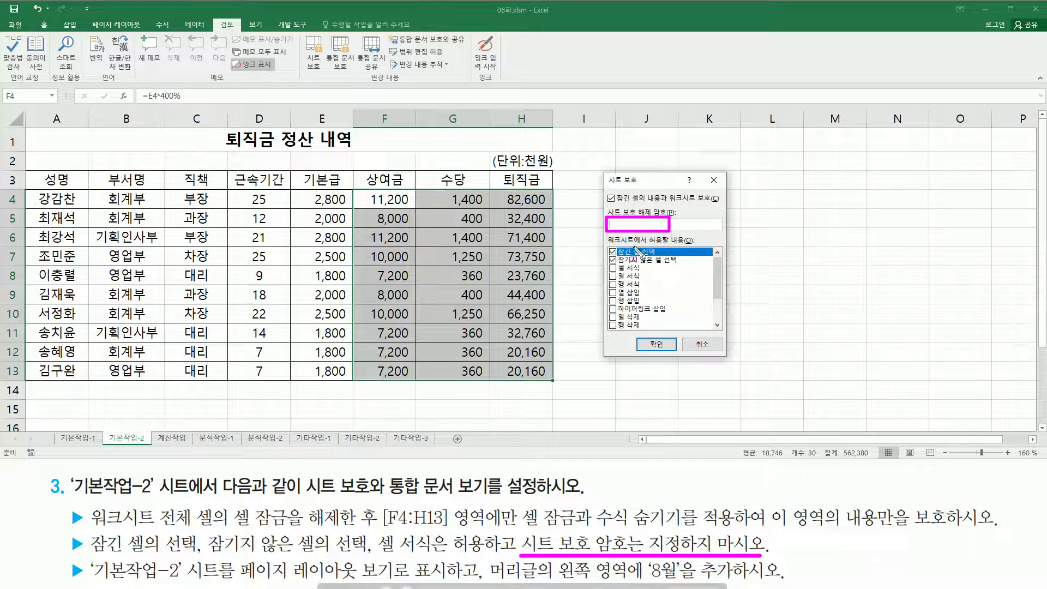
mouse_move(607, 244)
mouse_down()
mouse_move(701, 244)
mouse_move(700, 234)
mouse_up()
mouse_move(610, 249)
mouse_down()
mouse_move(659, 332)
mouse_move(672, 336)
mouse_up()
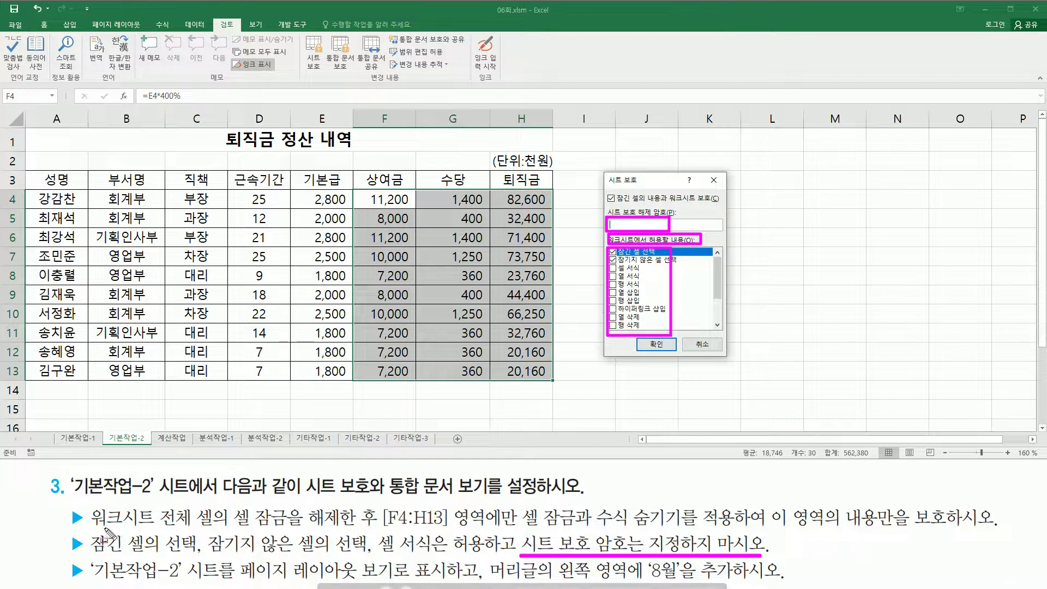
key(Escape)
drag(89, 553, 376, 554)
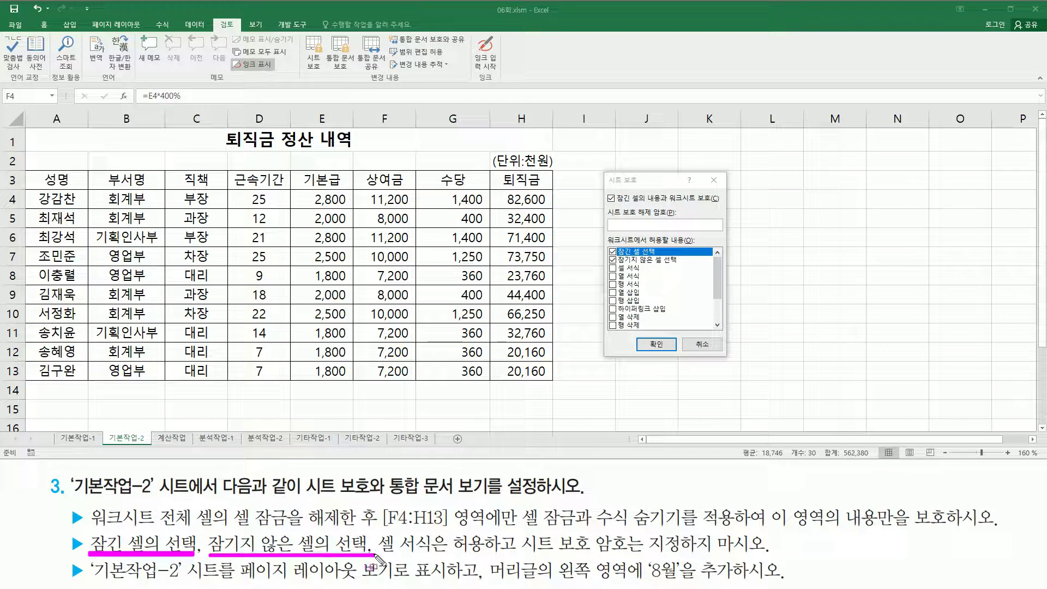
mouse_move(610, 243)
mouse_down()
mouse_move(610, 258)
mouse_move(649, 244)
mouse_move(689, 256)
mouse_move(607, 266)
mouse_up()
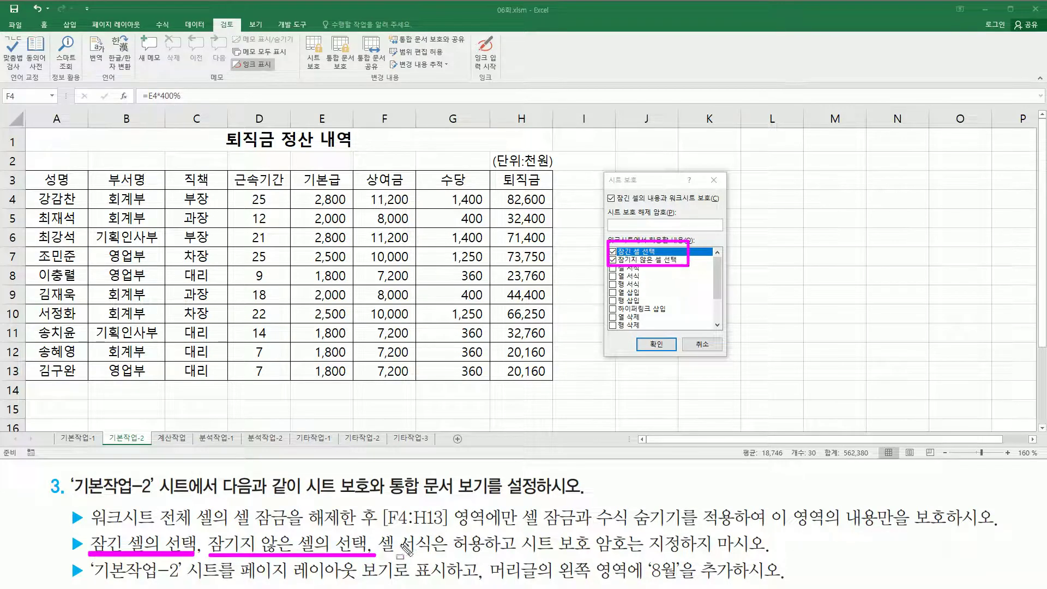
mouse_move(378, 527)
mouse_down()
mouse_move(403, 557)
mouse_move(436, 565)
mouse_up()
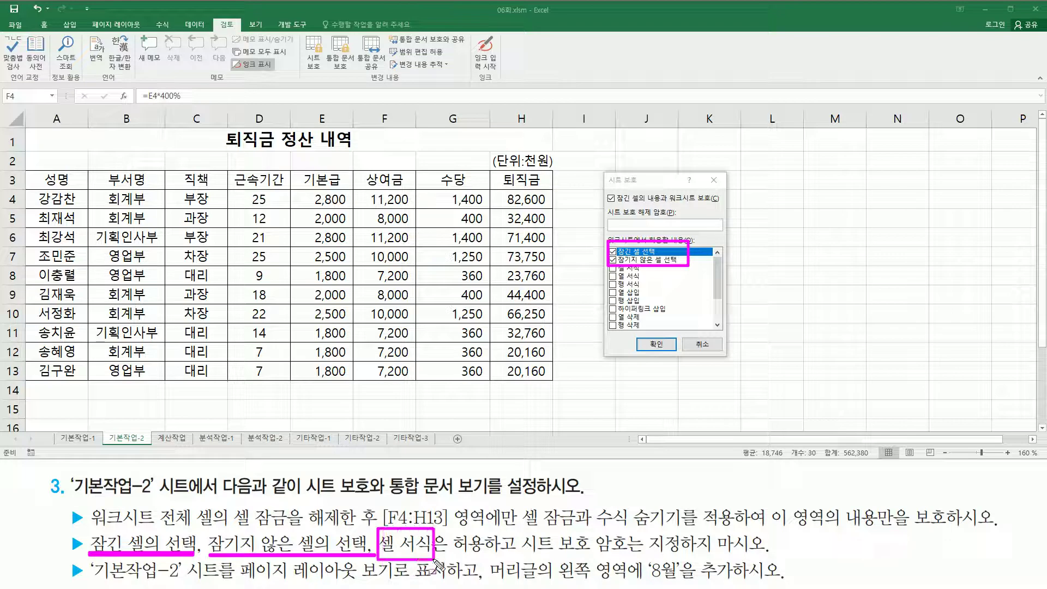
key(Escape)
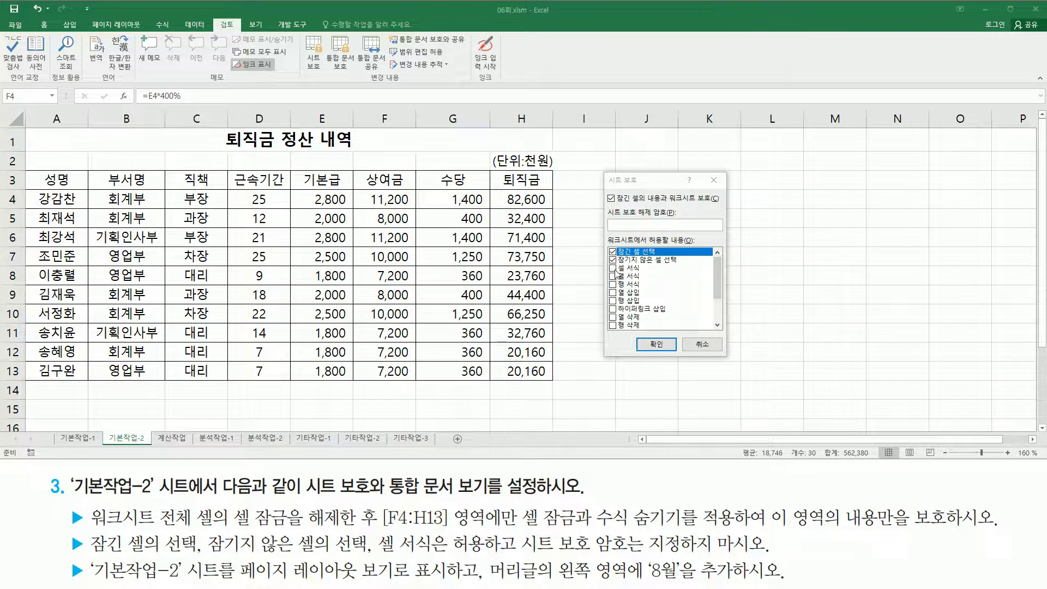
Step: Protect the sheet without a password, allowing selection of locked and unlocked cells plus cell formatting (셀 서식)
click(613, 269)
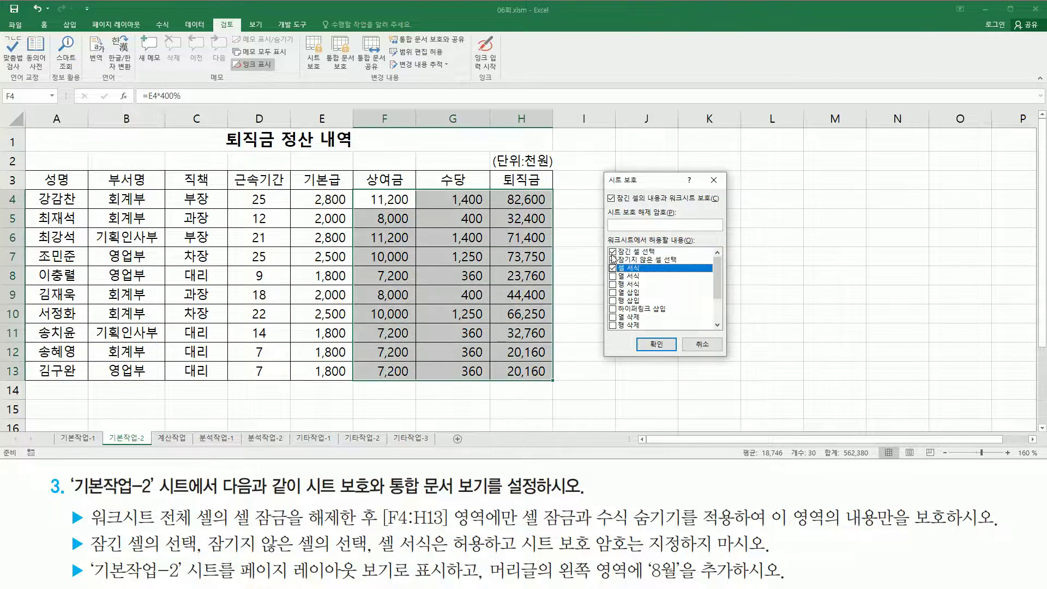
mouse_move(606, 243)
mouse_down()
mouse_move(607, 273)
mouse_move(686, 274)
mouse_up()
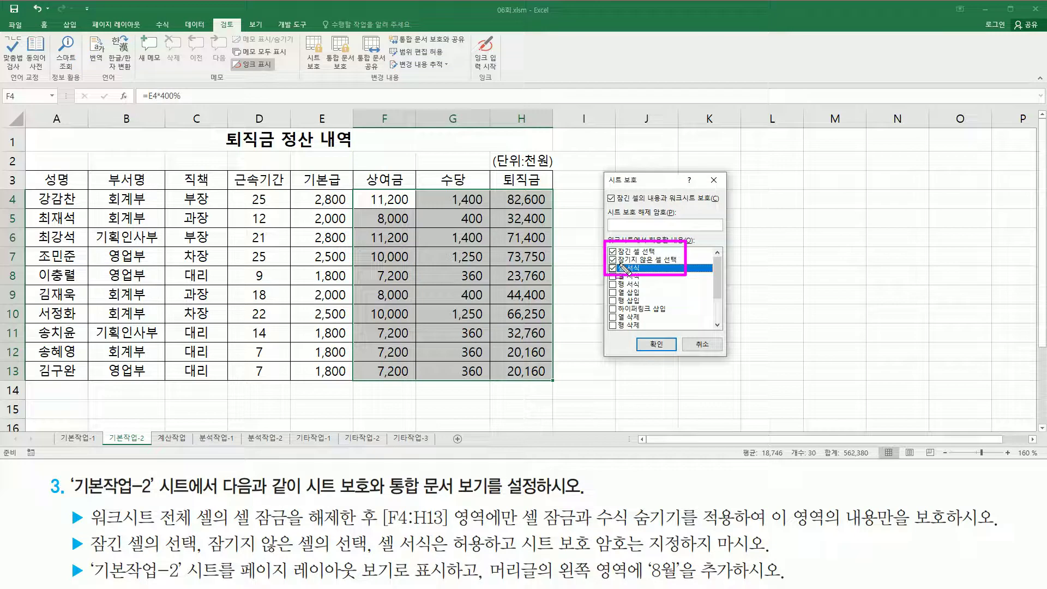
click(662, 345)
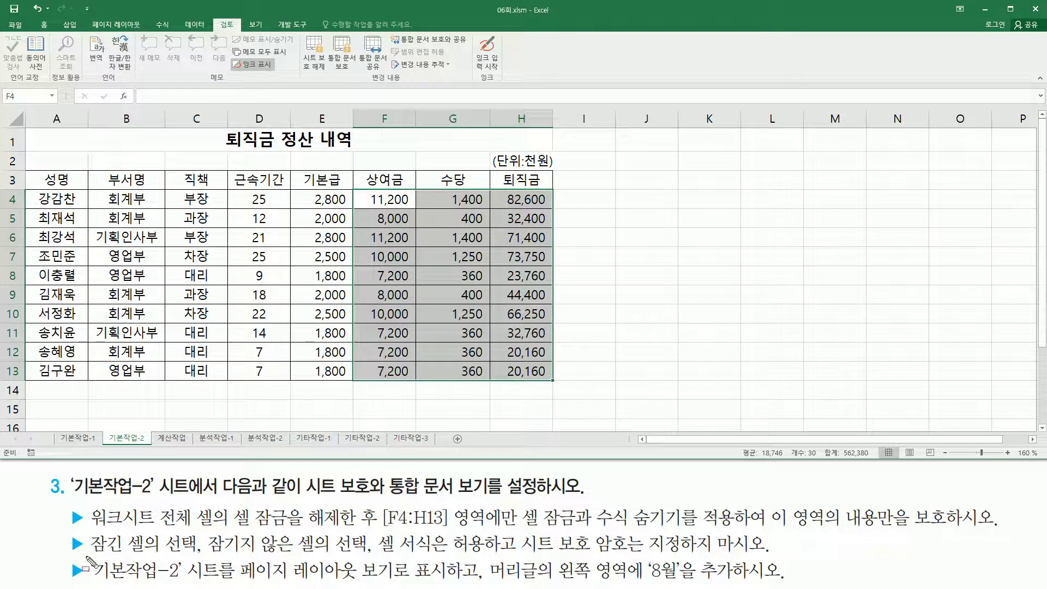
Step: Display the 기본작업-2 worksheet in Page Layout (페이지 레이아웃) view
mouse_move(86, 556)
mouse_down()
mouse_move(183, 579)
mouse_move(453, 585)
mouse_up()
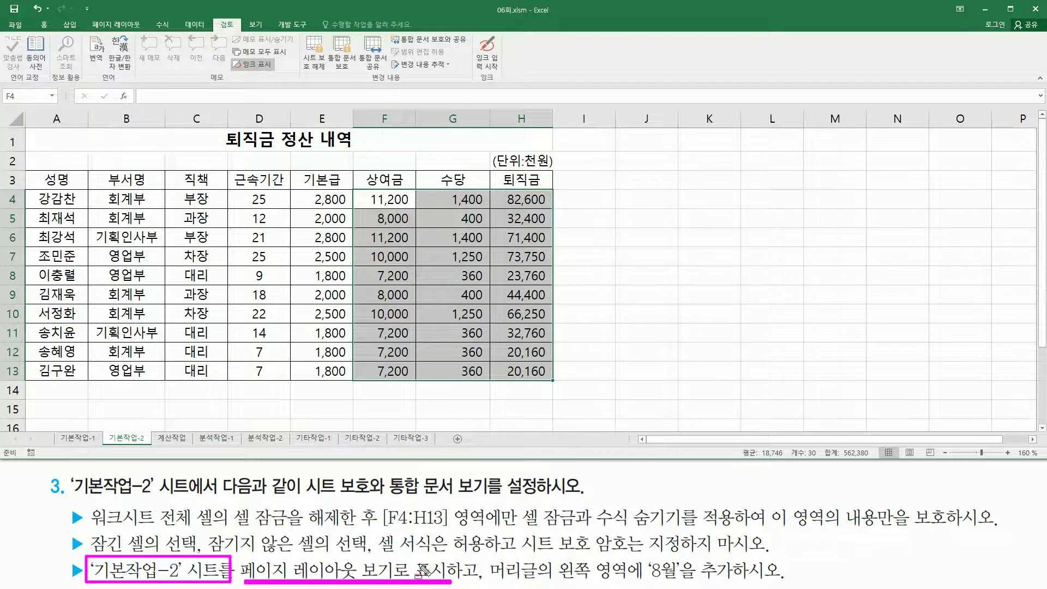
drag(244, 16, 256, 27)
click(257, 25)
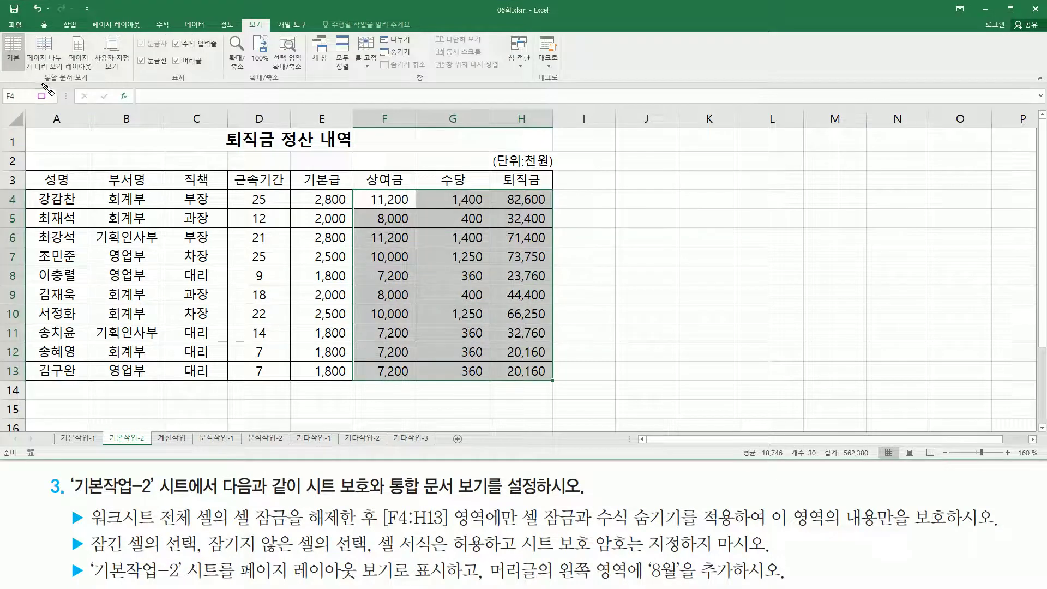
drag(38, 83, 89, 83)
drag(238, 556, 360, 585)
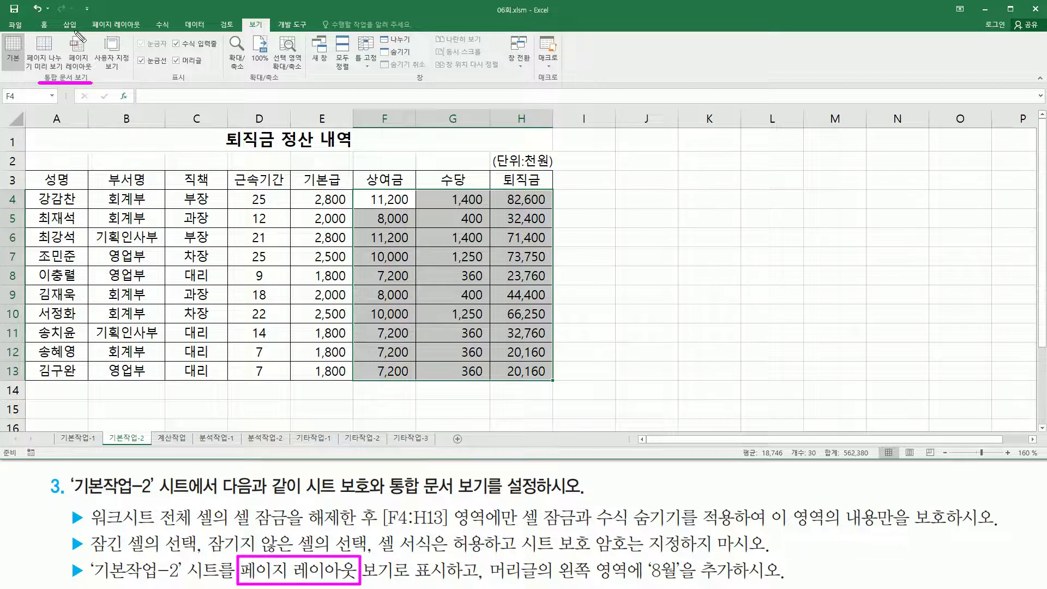
drag(65, 35, 93, 72)
key(Escape)
click(81, 52)
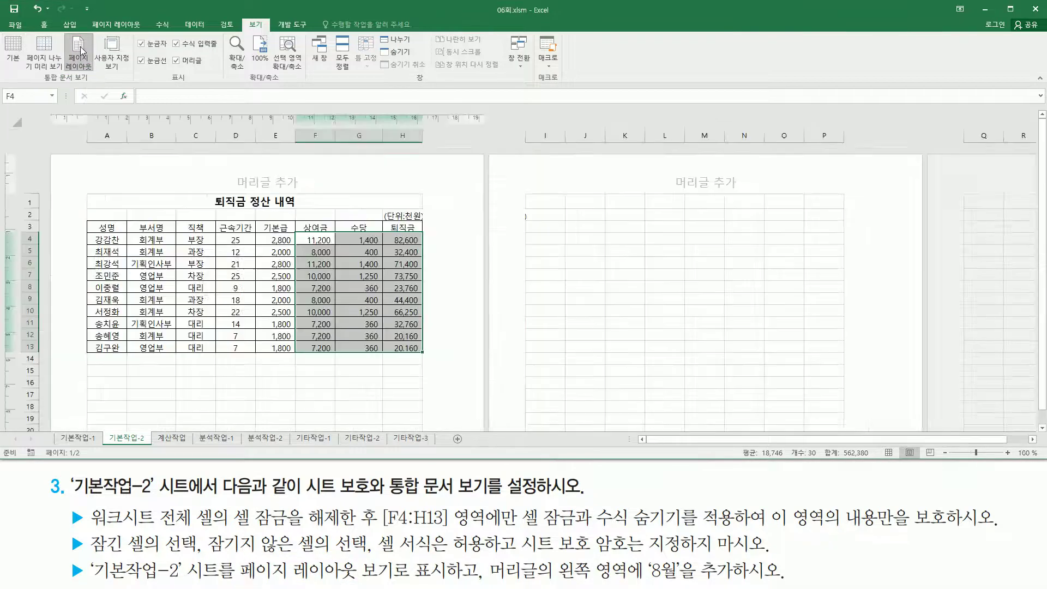
ctrl+scroll(244, 266, up, 4)
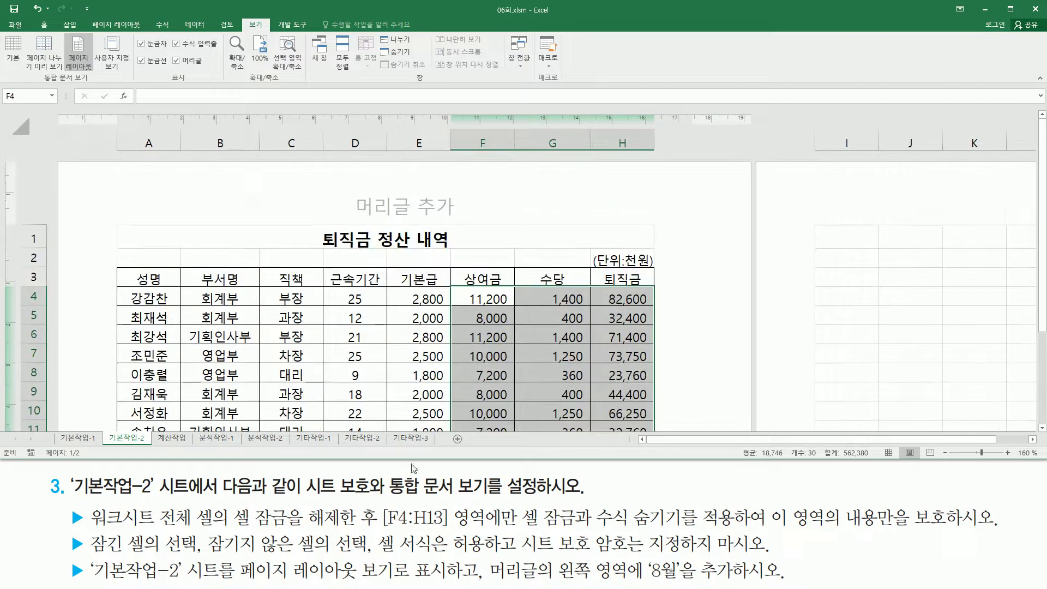
drag(488, 579, 681, 583)
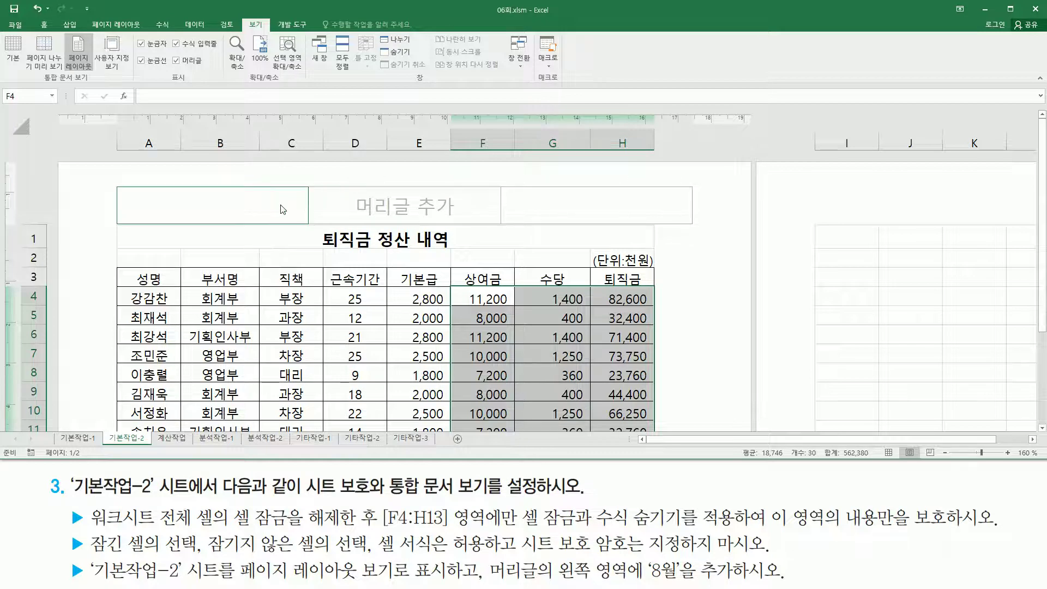
drag(132, 189, 277, 221)
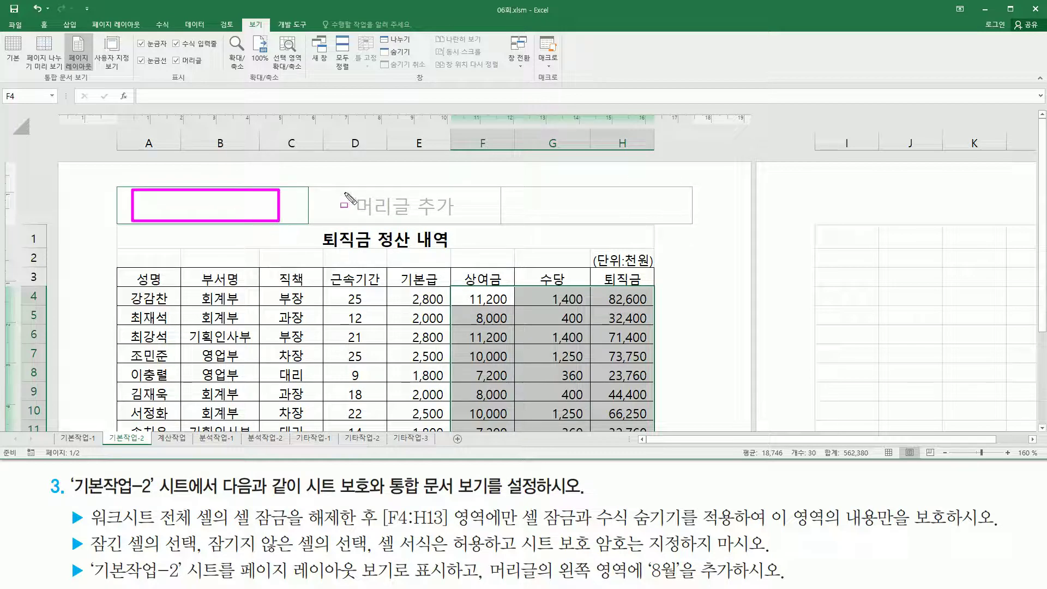
drag(324, 186, 485, 223)
mouse_move(509, 188)
mouse_down()
mouse_move(685, 235)
mouse_move(685, 222)
mouse_up()
mouse_move(555, 557)
mouse_down()
mouse_move(565, 582)
mouse_move(731, 584)
mouse_up()
key(Escape)
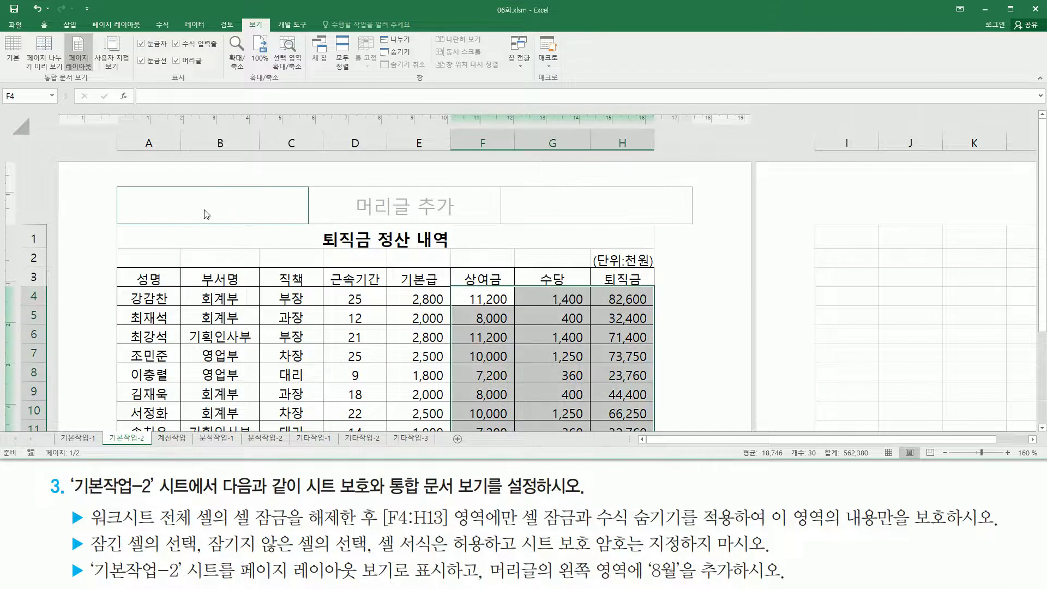
Step: Enter 8월 in the left section of the page header and finish editing the header
click(164, 204)
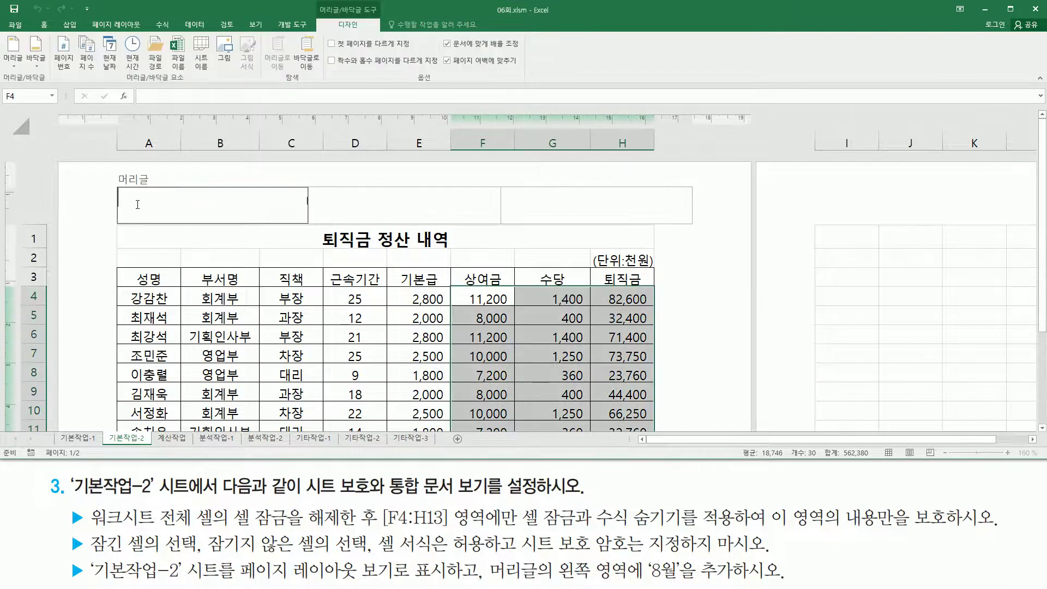
text(8dnj)
key(BackSpace)
key(BackSpace)
key(BackSpace)
key(Hangul)
text(월)
click(224, 258)
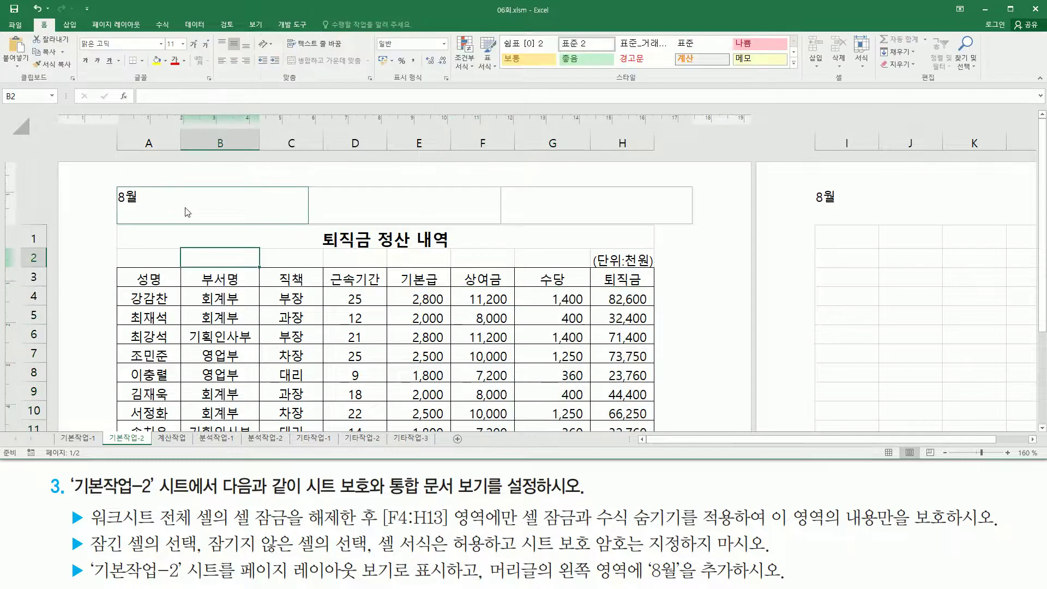